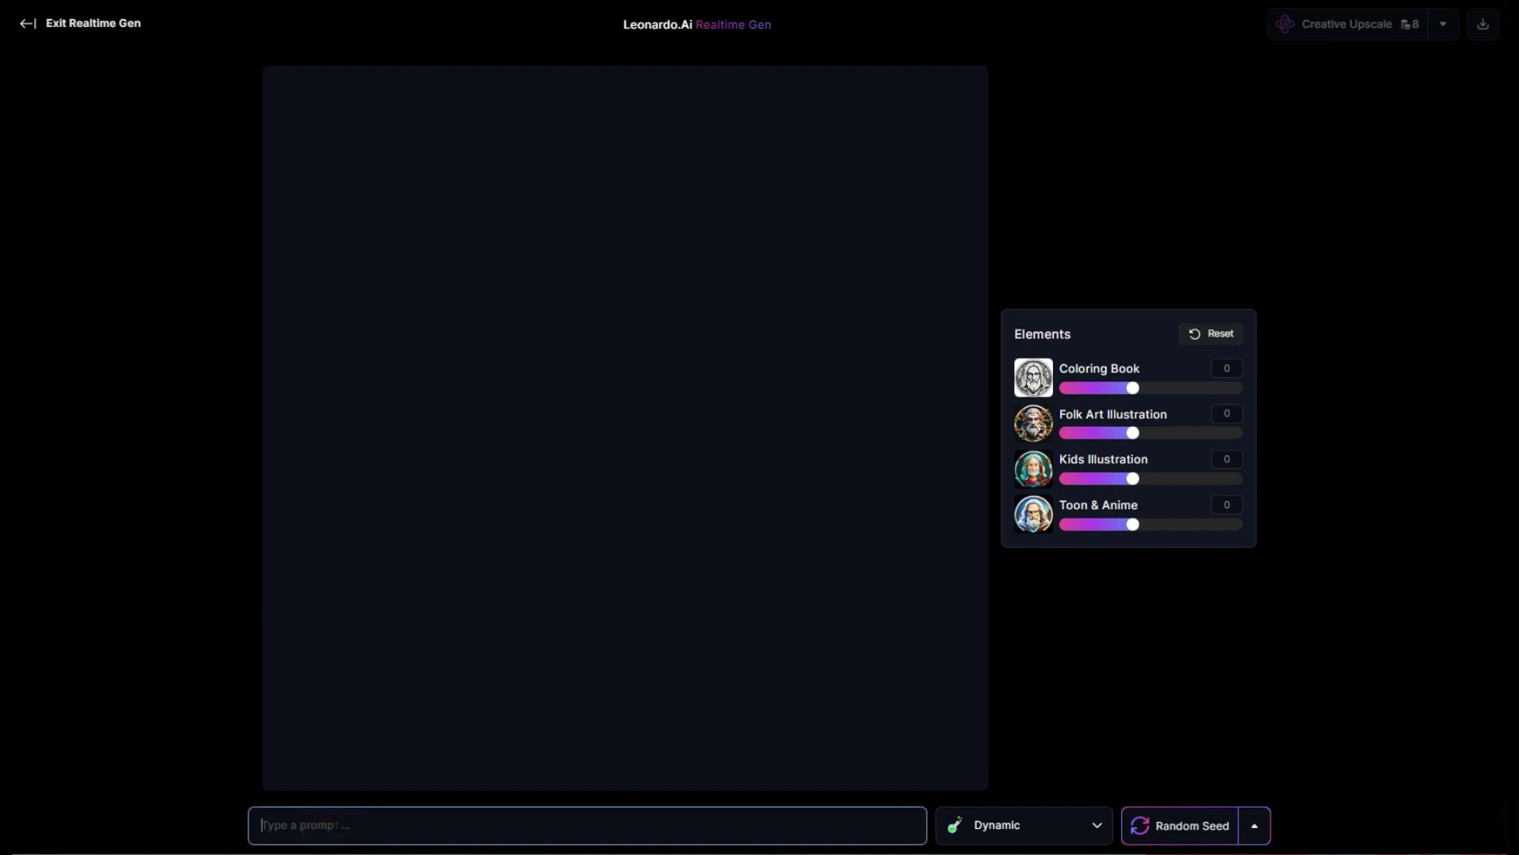
Step: Write the prompt 'A horse with black and white spots running'
{"action": "type", "text": "A horse"}
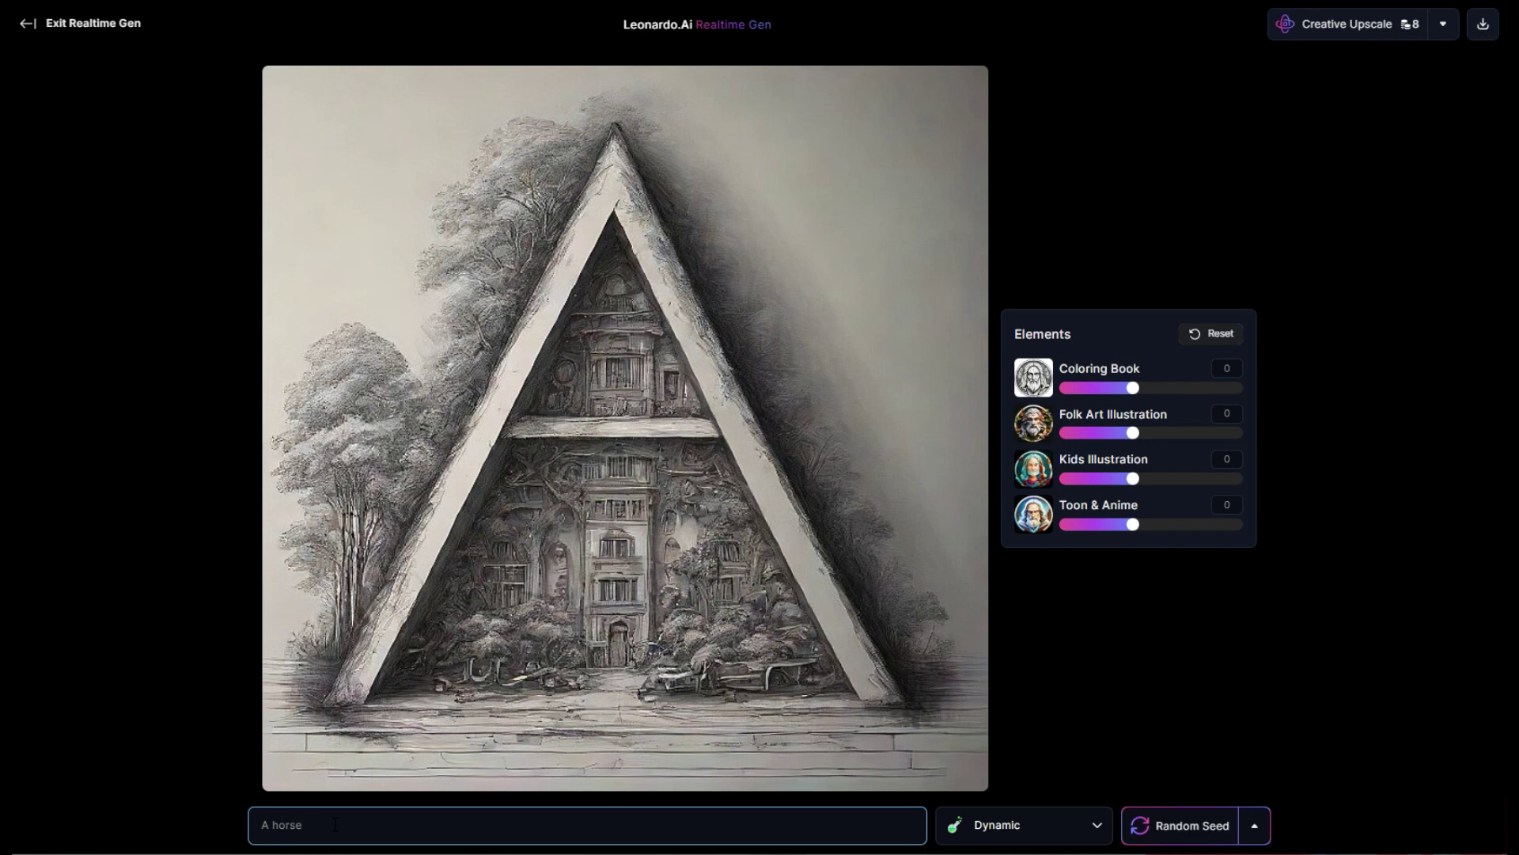
{"action": "type", "text": "running"}
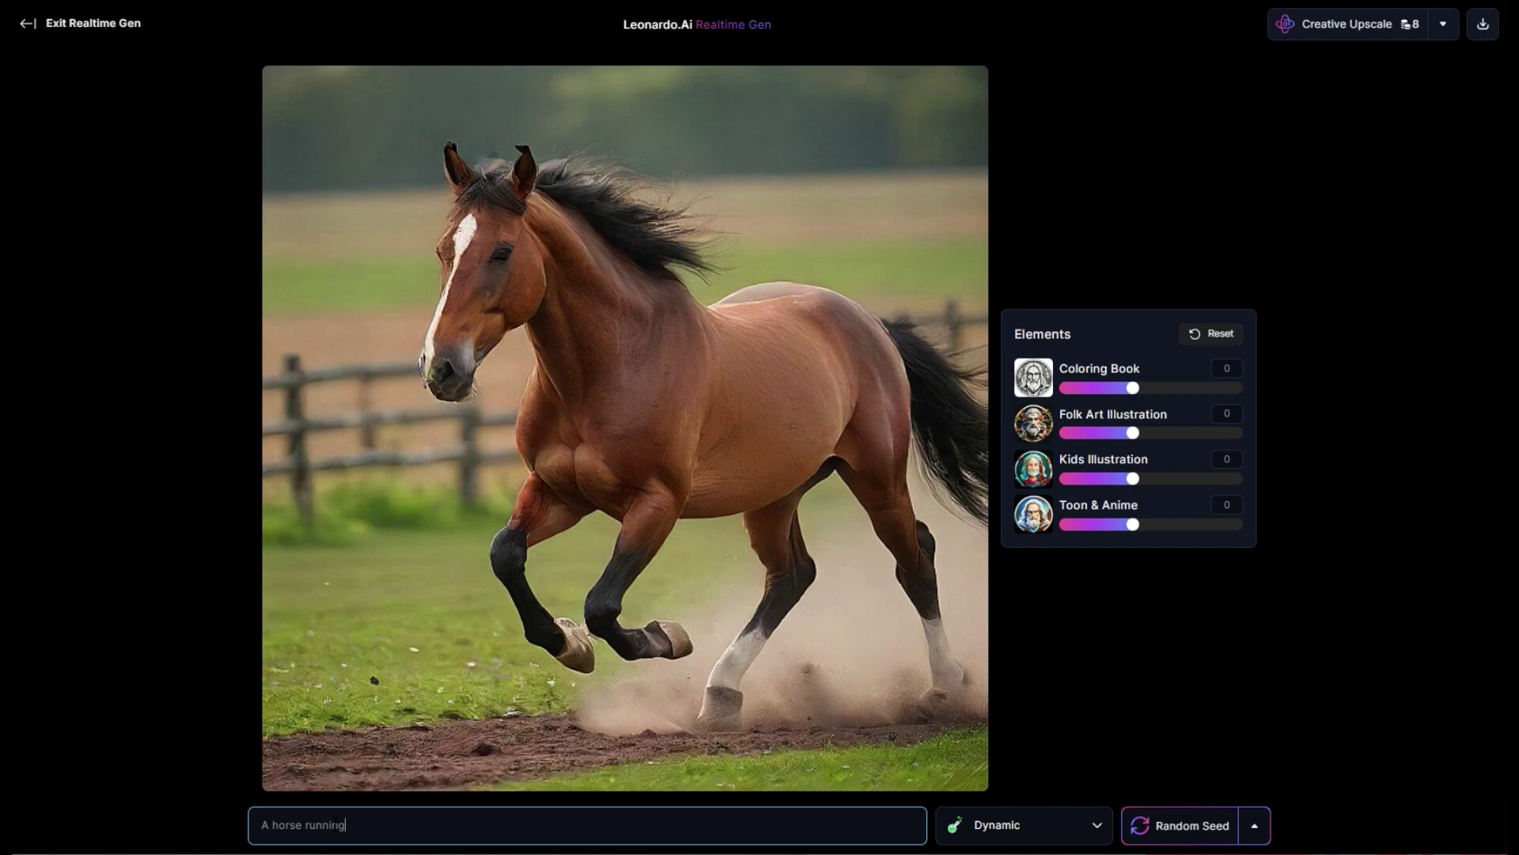
{"action": "left_click", "coordinate": [305, 824]}
{"action": "type", "text": "wit"}
{"action": "type", "text": "h black and "}
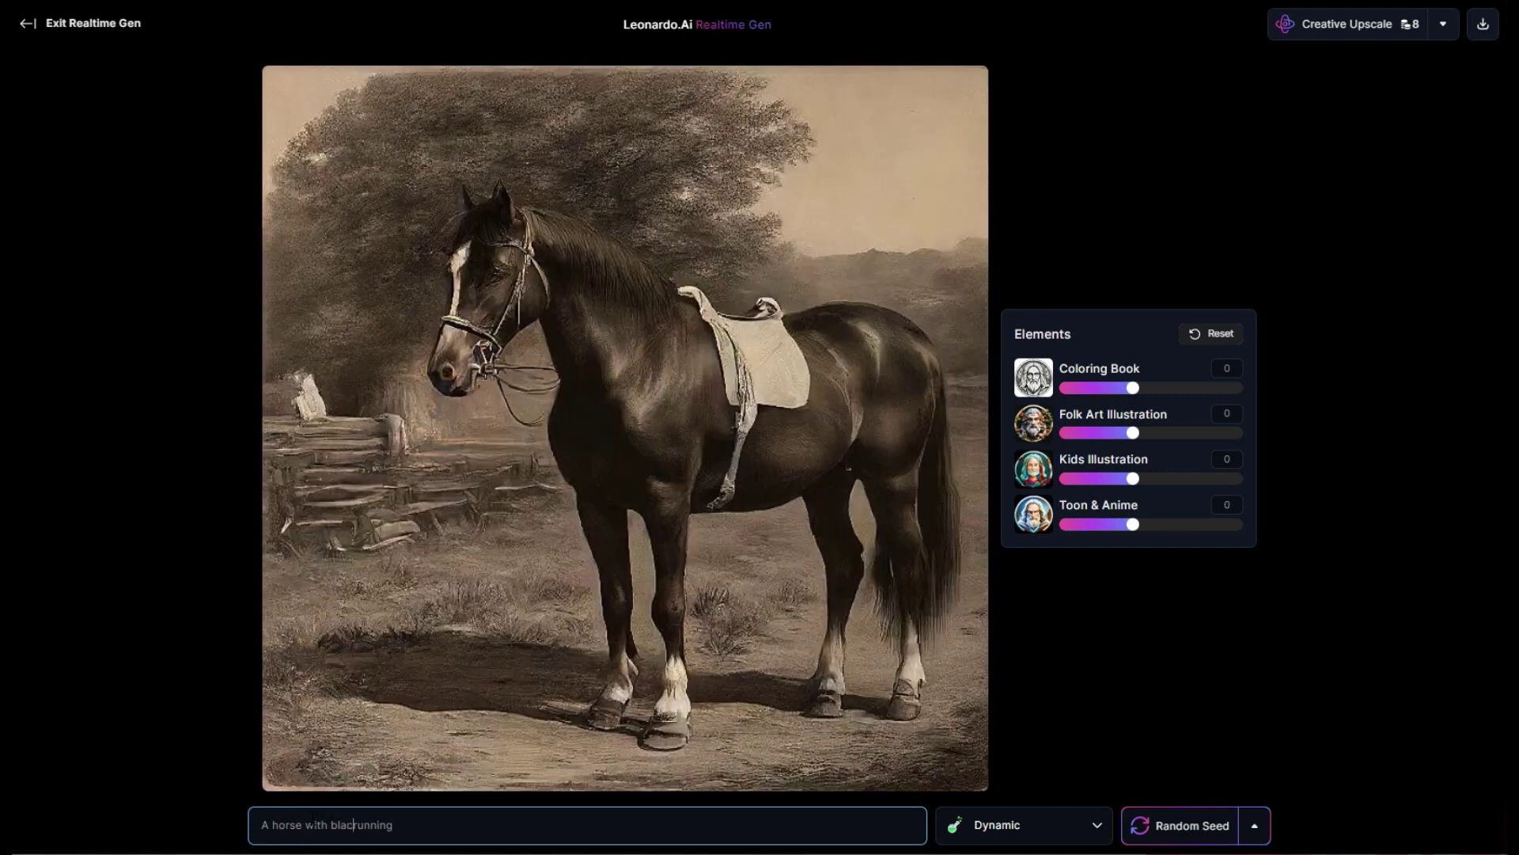
{"action": "type", "text": "white spots"}
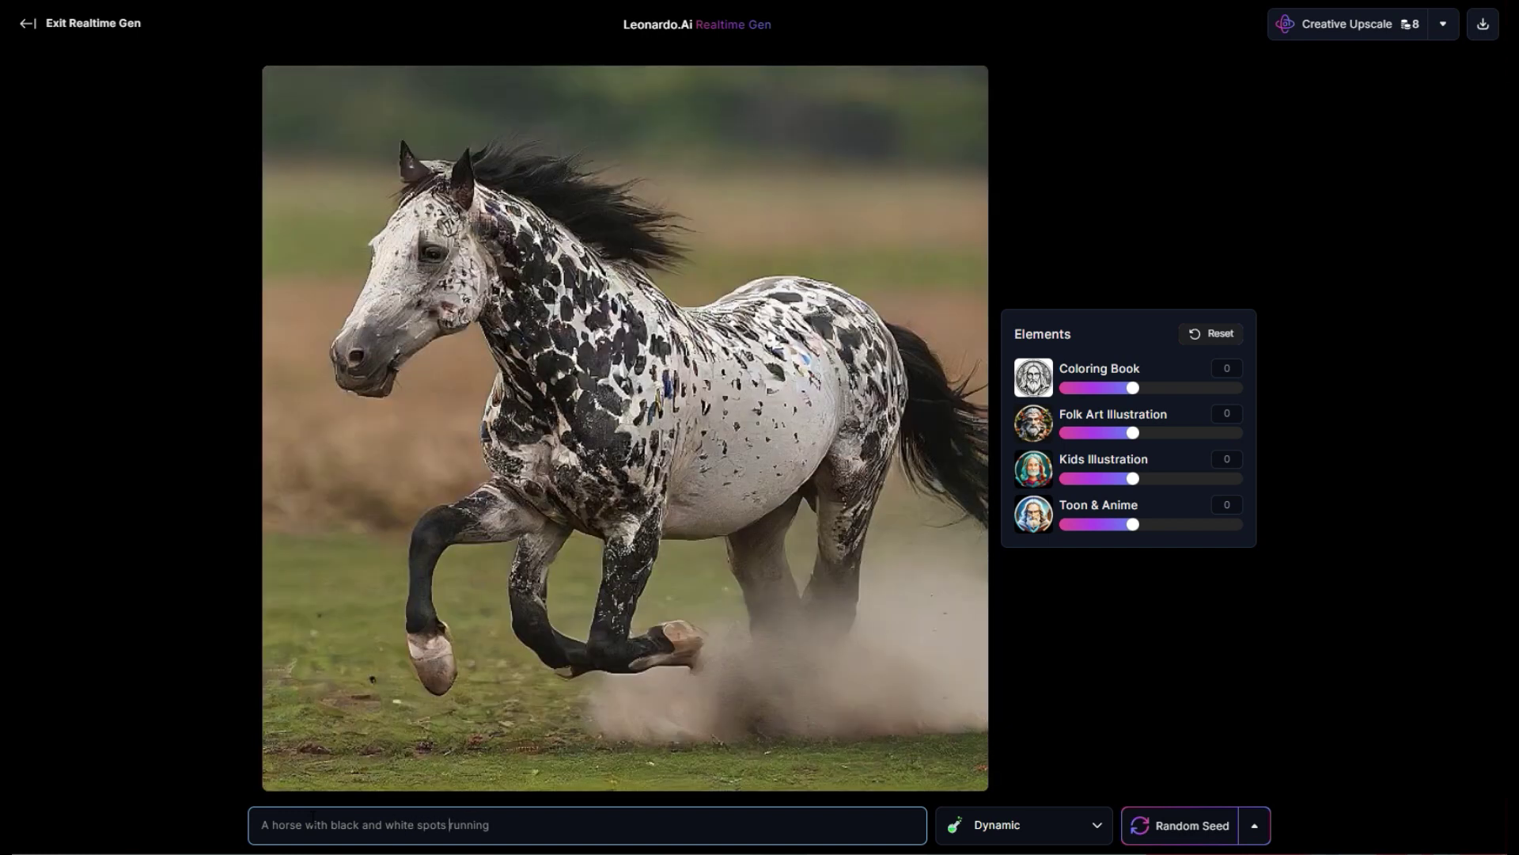
Step: Extend the prompt with 'through a prairie with tall grass, with a cowboy on it's back'
{"action": "left_click", "coordinate": [498, 811]}
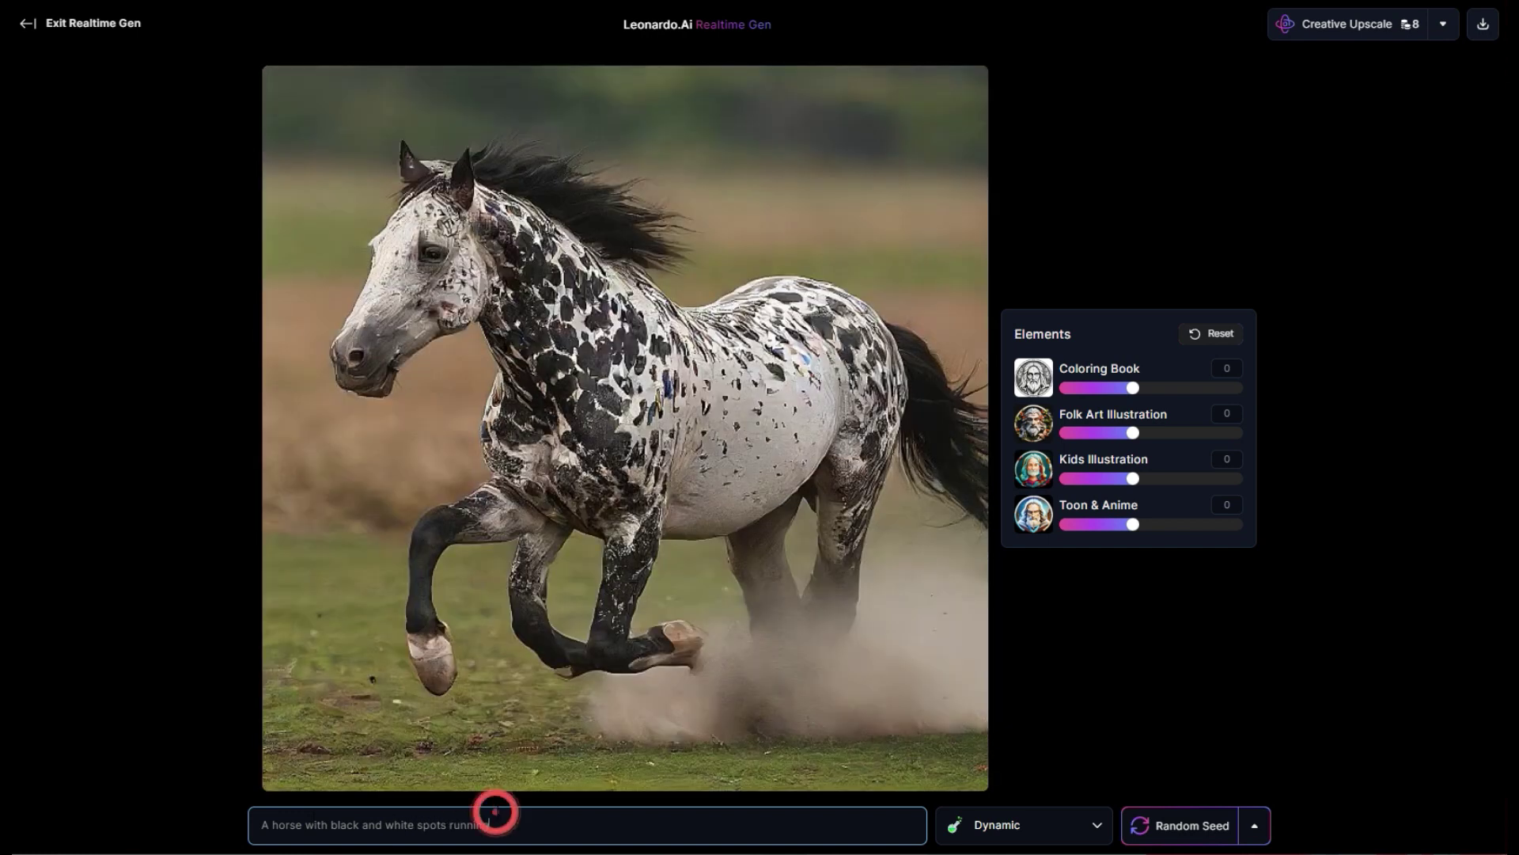
{"action": "type", "text": ", throu"}
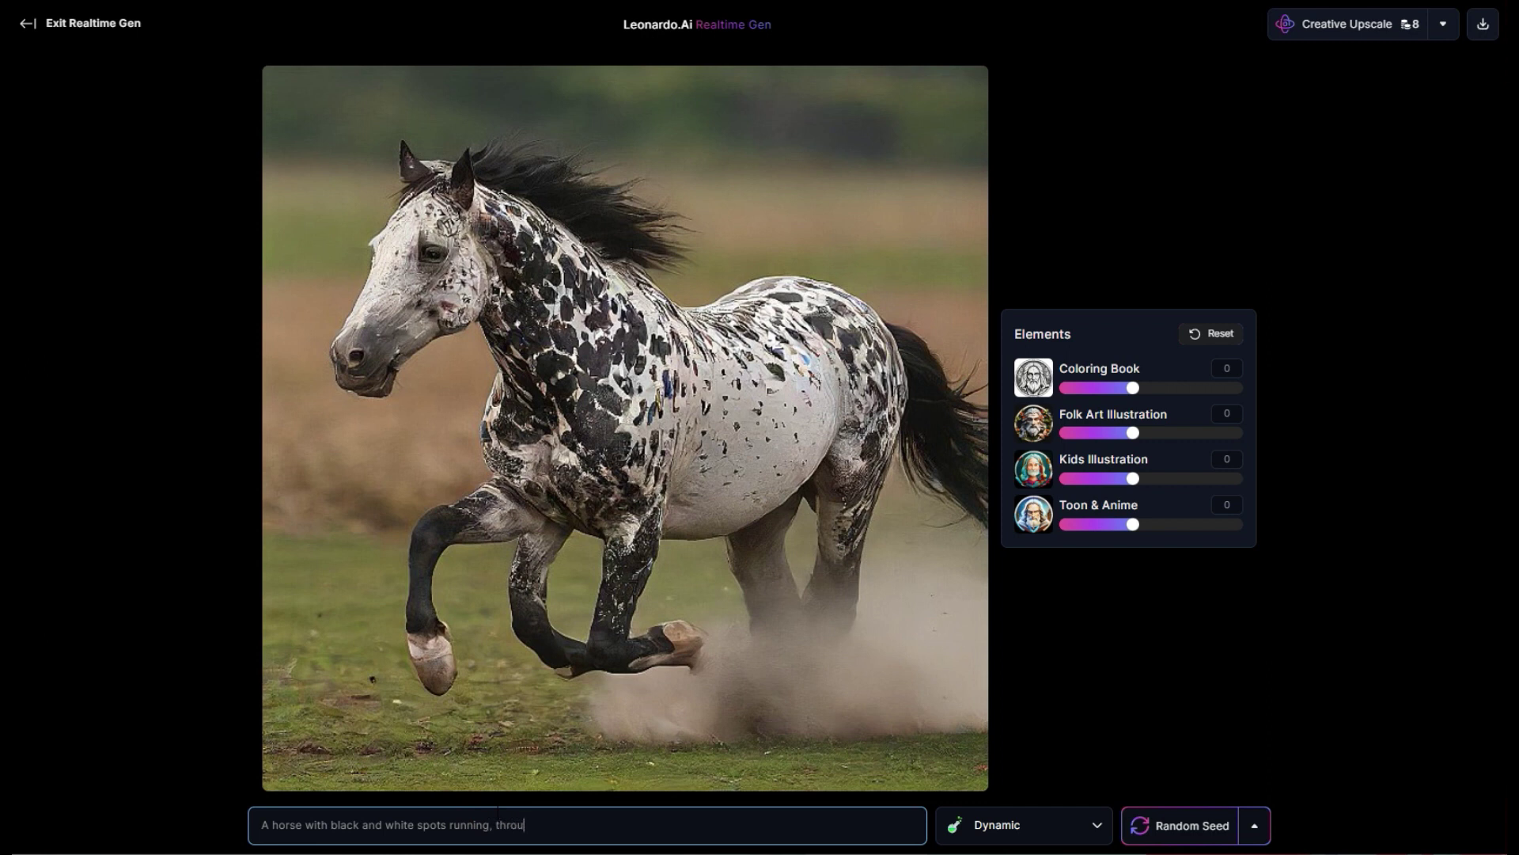
{"action": "type", "text": "gh a prarie"}
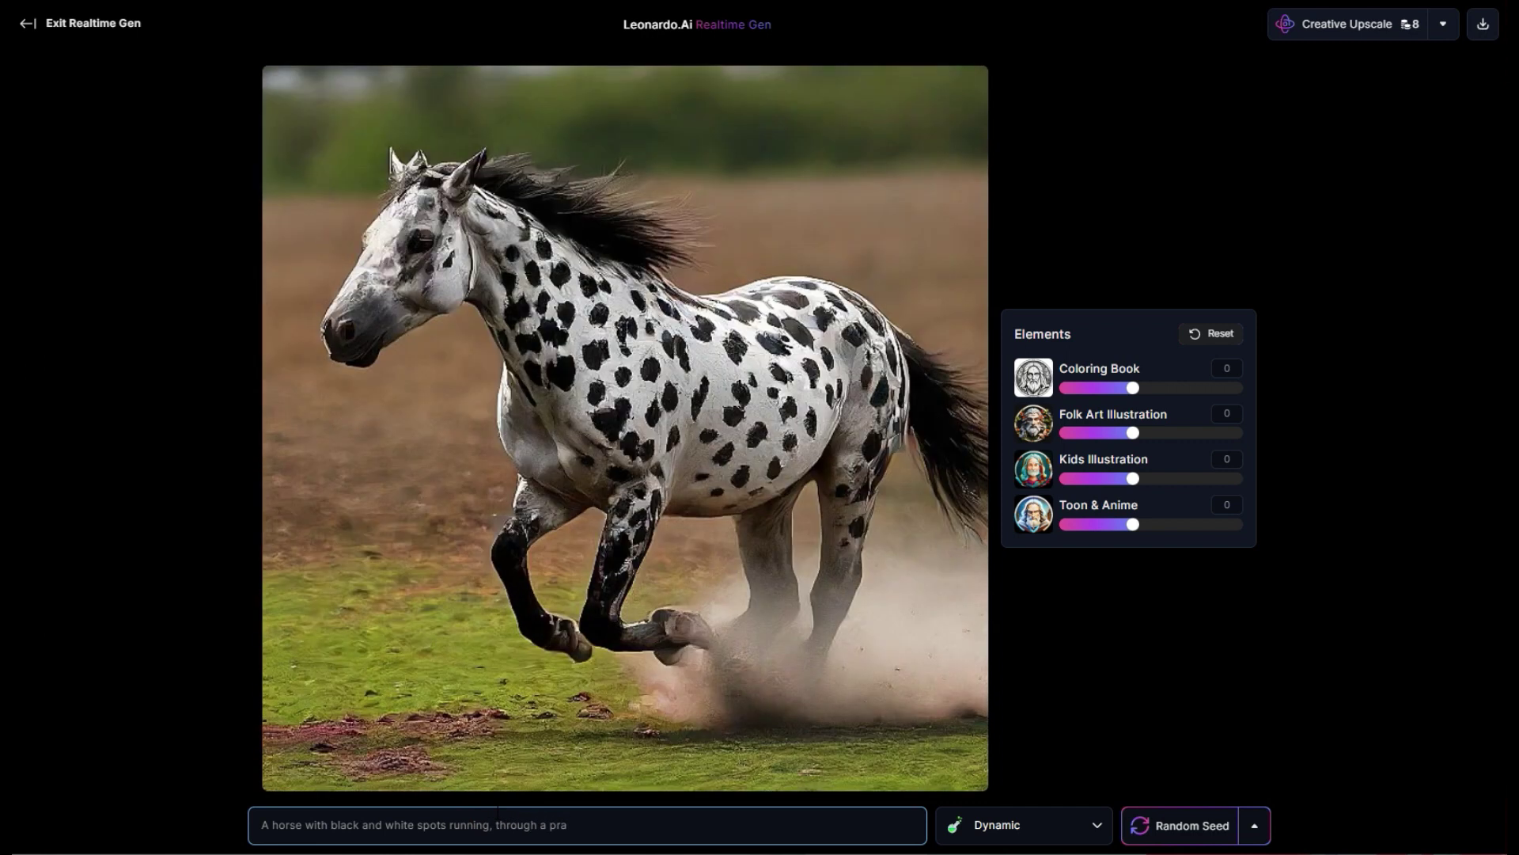
{"action": "key", "text": "BackSpace"}
{"action": "key", "text": "BackSpace"}
{"action": "key", "text": "BackSpace"}
{"action": "type", "text": "irie"}
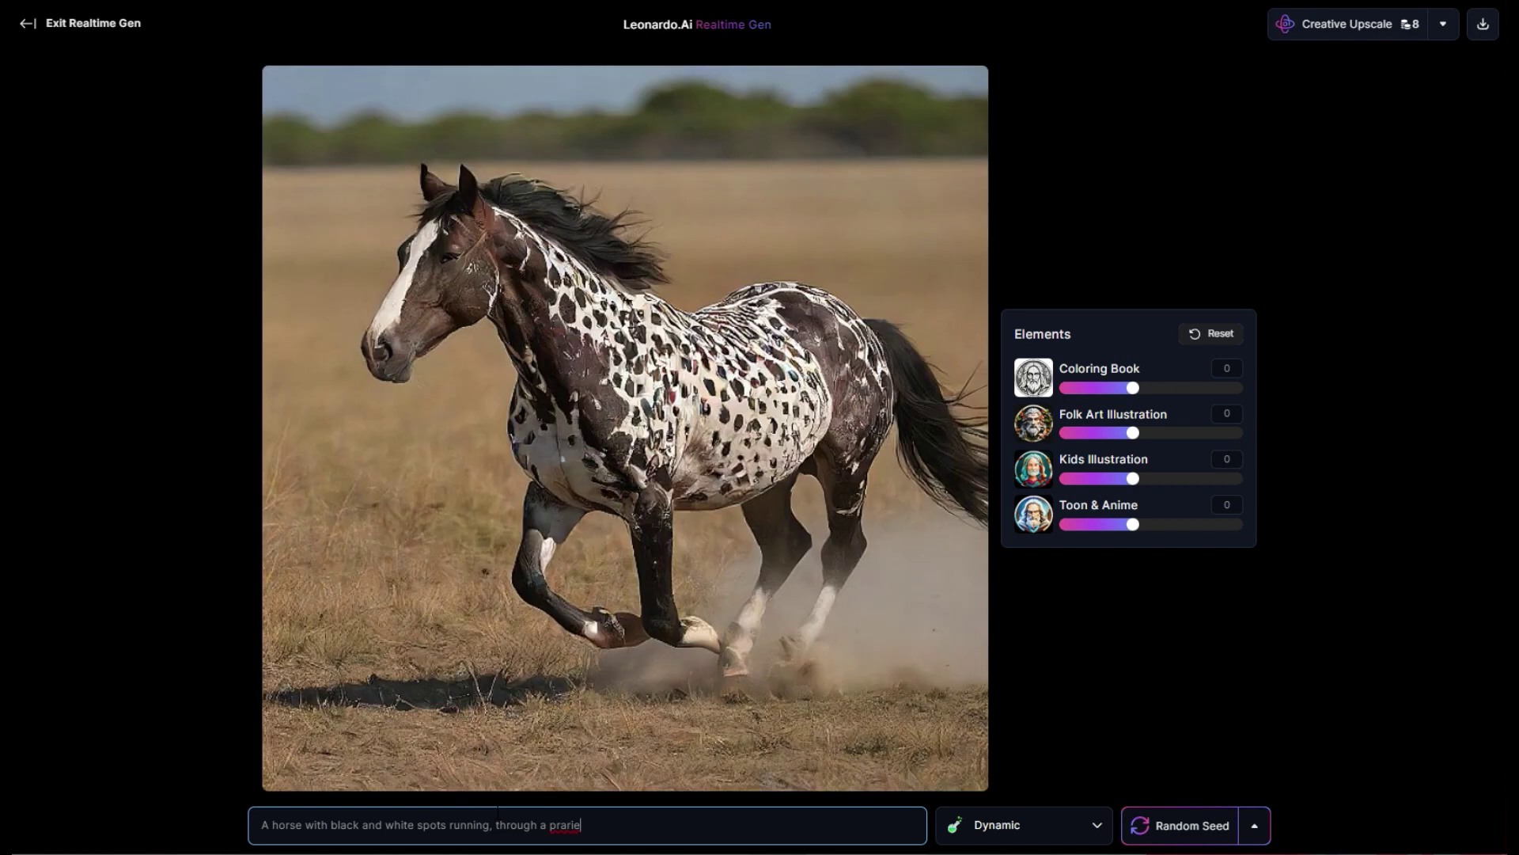
{"action": "left_click", "coordinate": [666, 709]}
{"action": "type", "text": "with tall grass"}
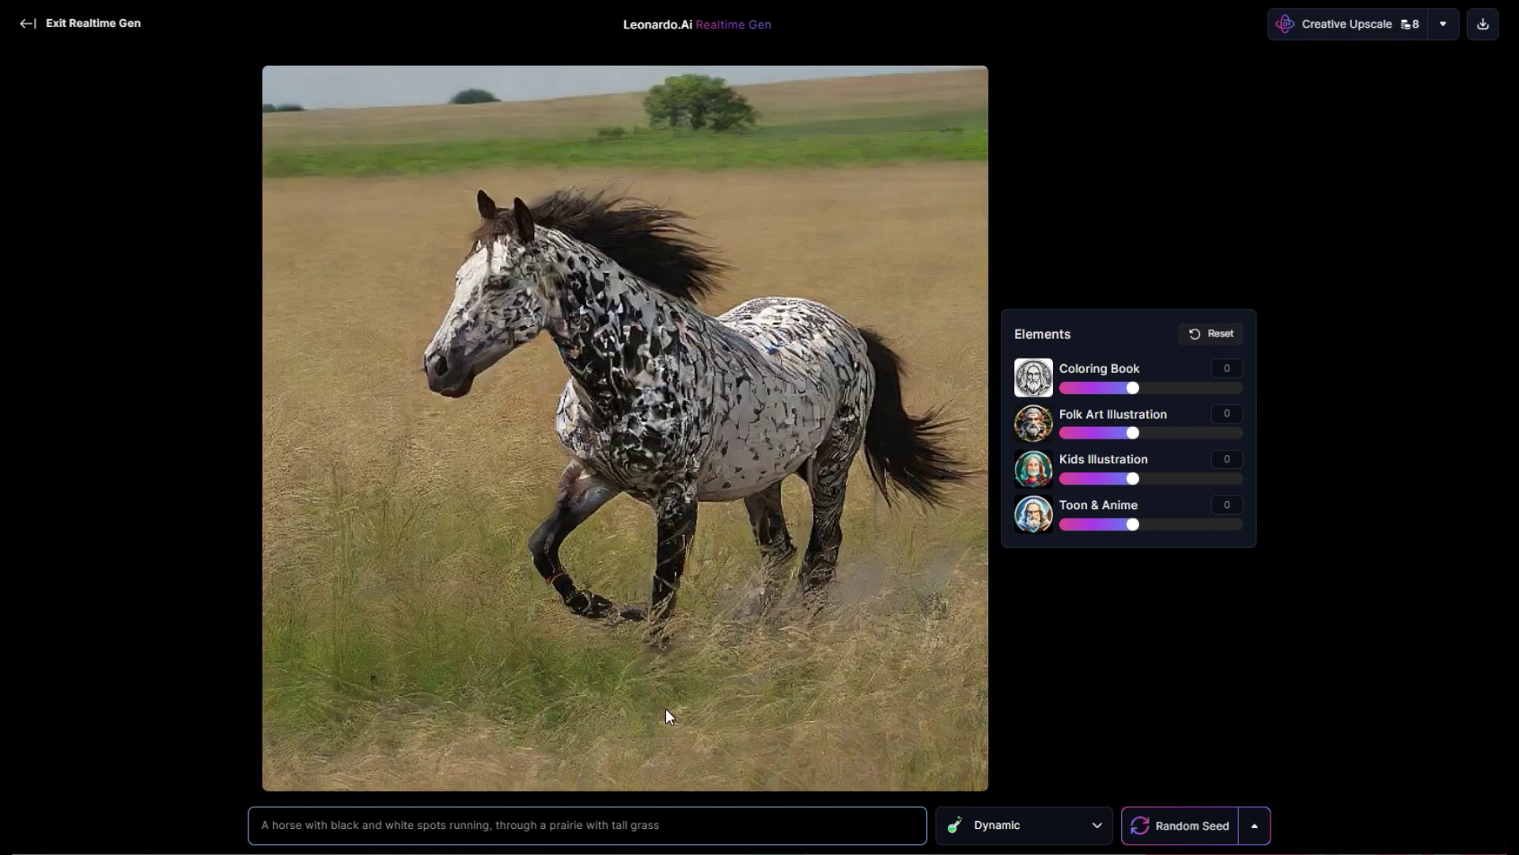
{"action": "type", "text": ", with a cowboy "}
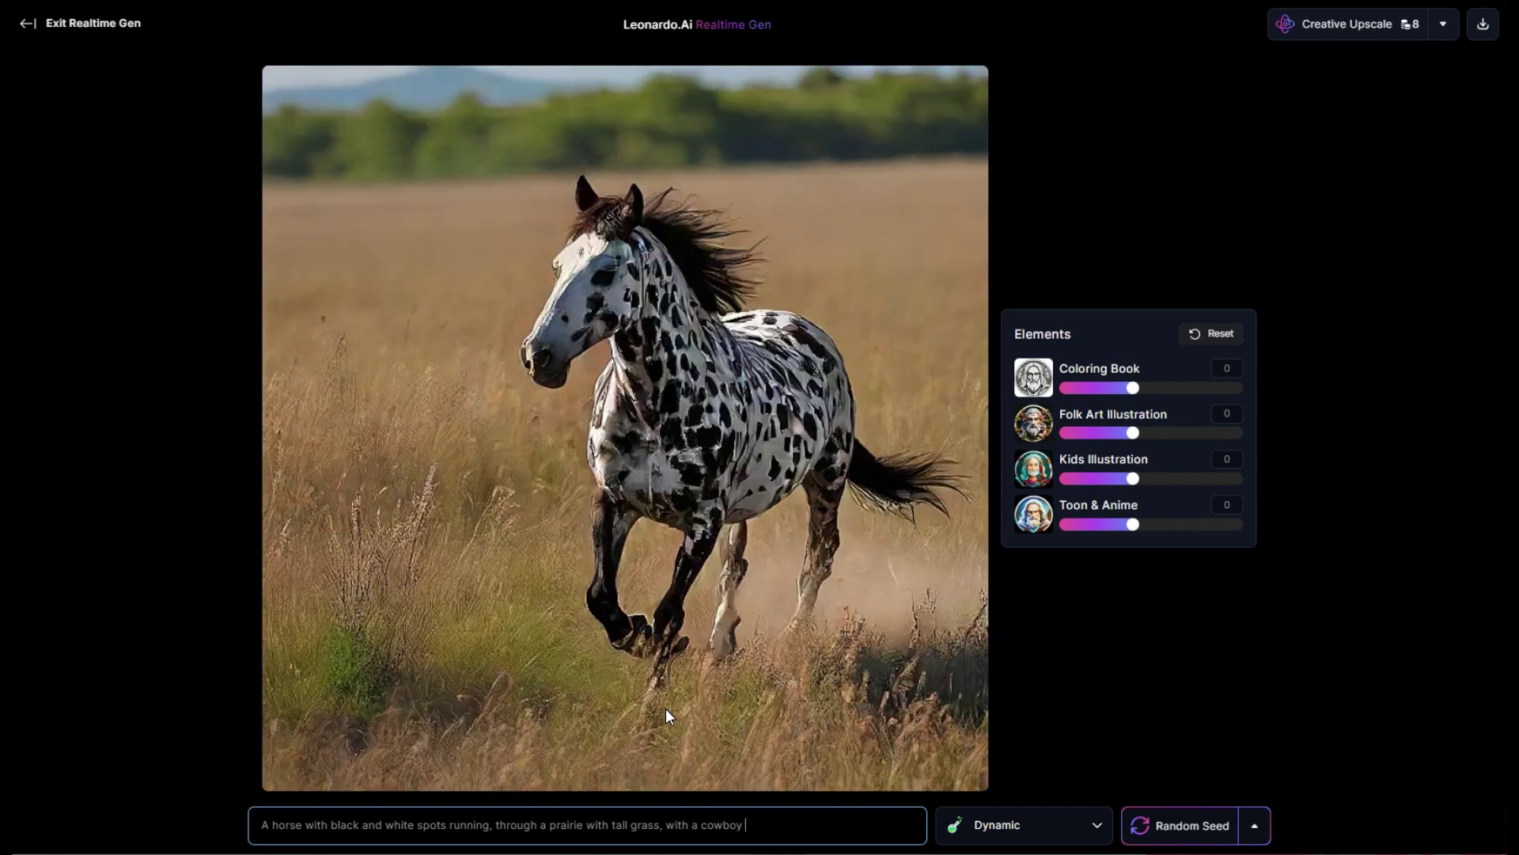
{"action": "type", "text": "on it's back"}
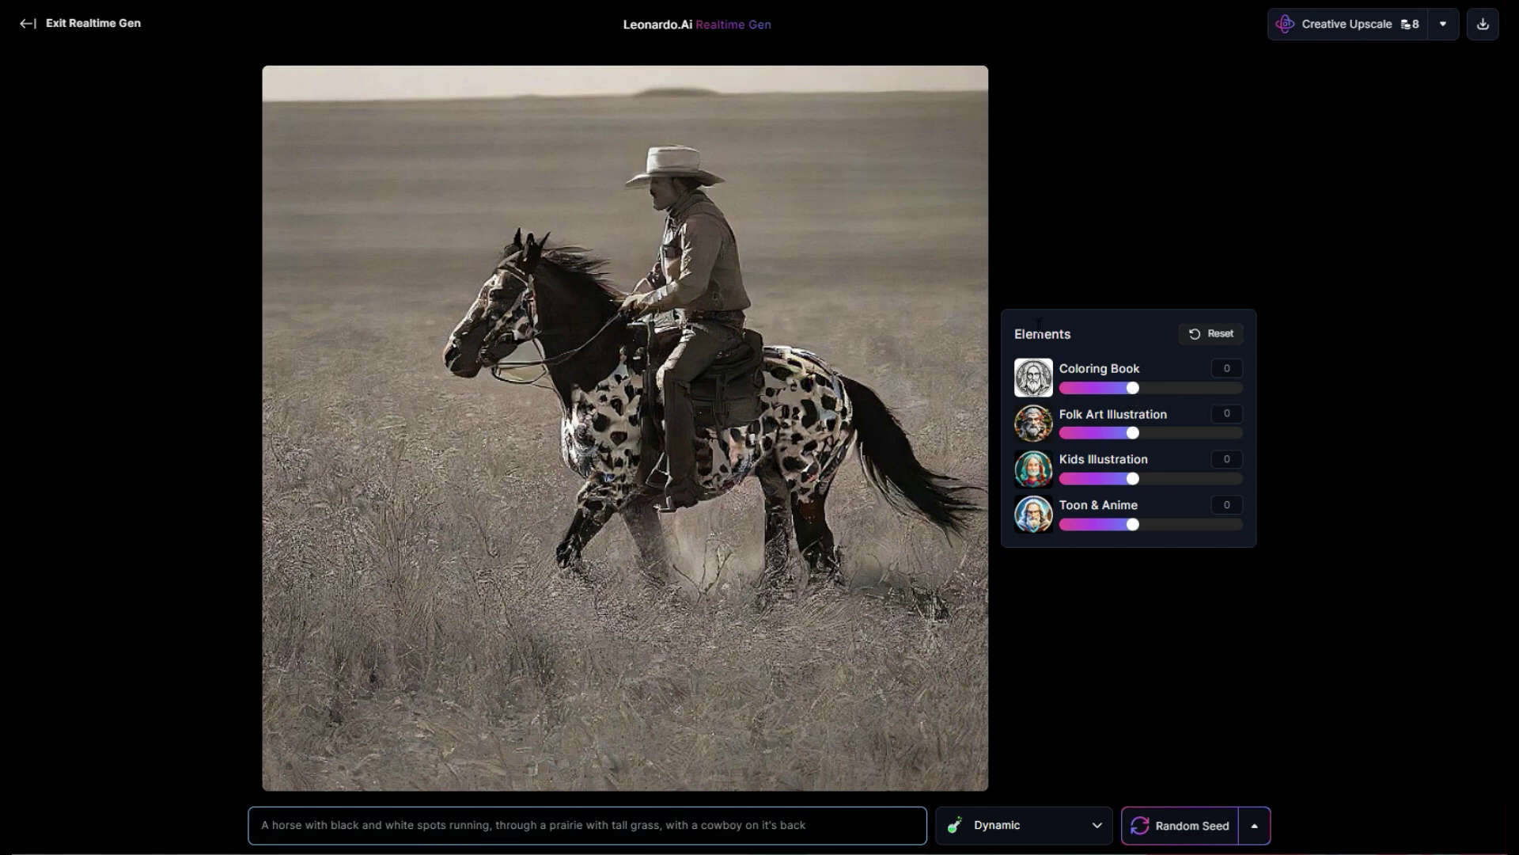
Step: Set Coloring Book to -0.2, return Kids Illustration to 0, and raise Toon & Anime to 0.6
{"action": "left_click_drag", "start_coordinate": [1135, 393], "coordinate": [1149, 396]}
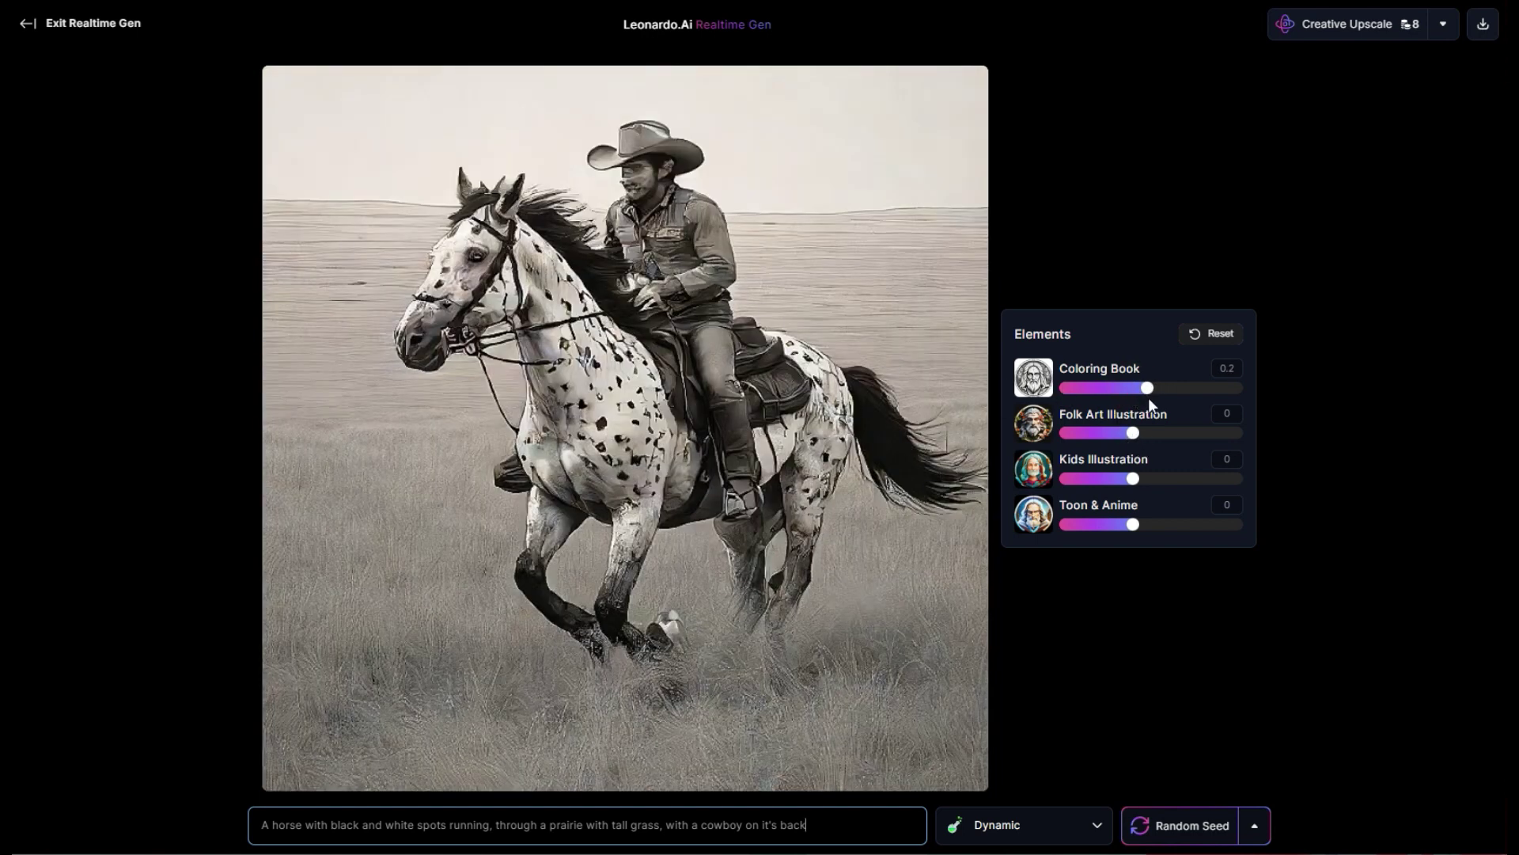
{"action": "left_click_drag", "start_coordinate": [1148, 388], "coordinate": [1161, 389]}
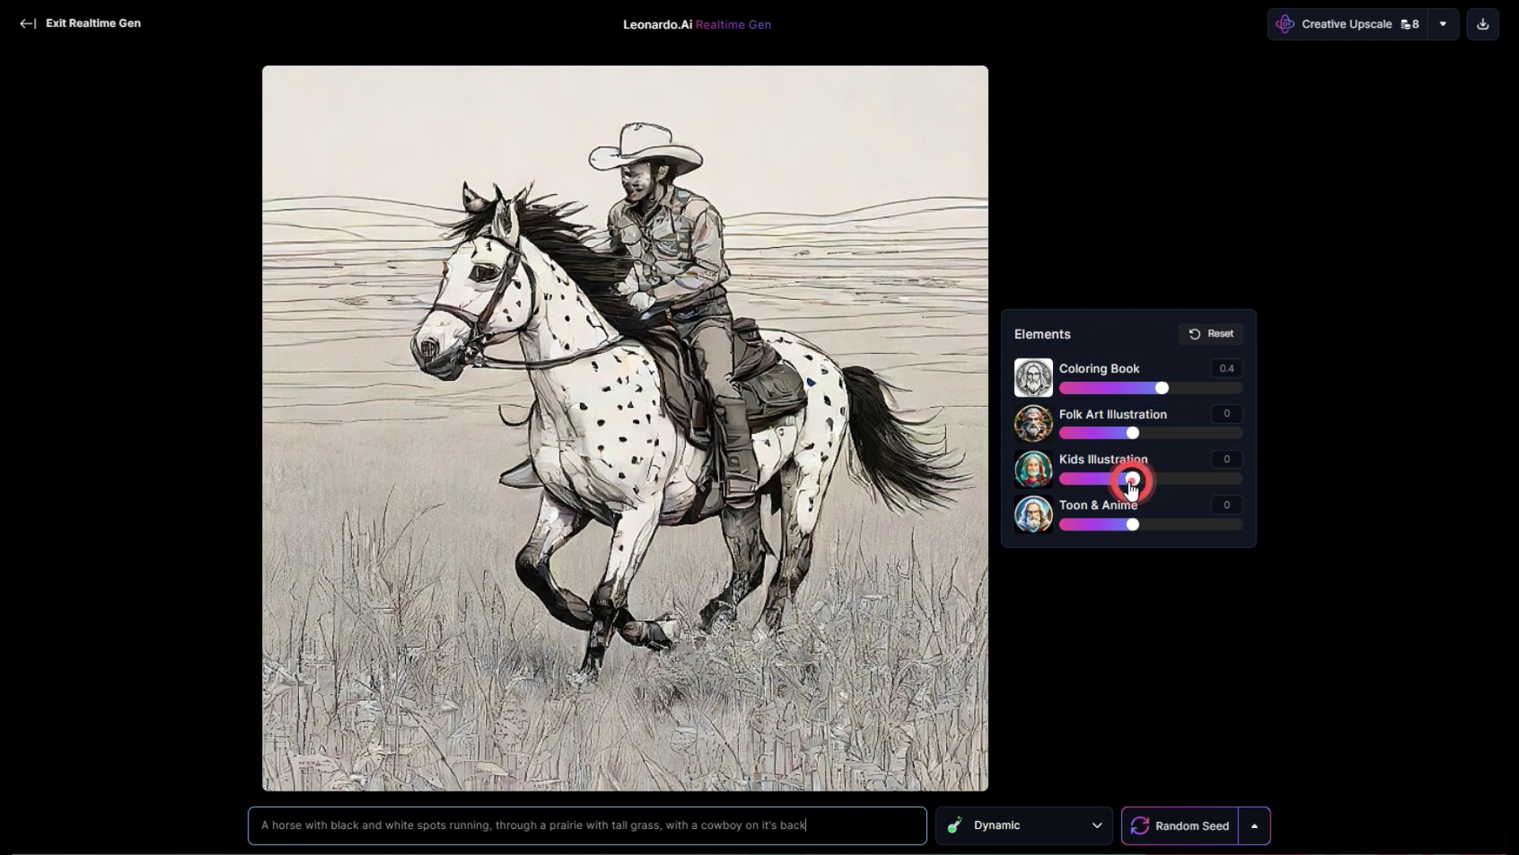
{"action": "left_click_drag", "start_coordinate": [1132, 478], "coordinate": [1124, 478]}
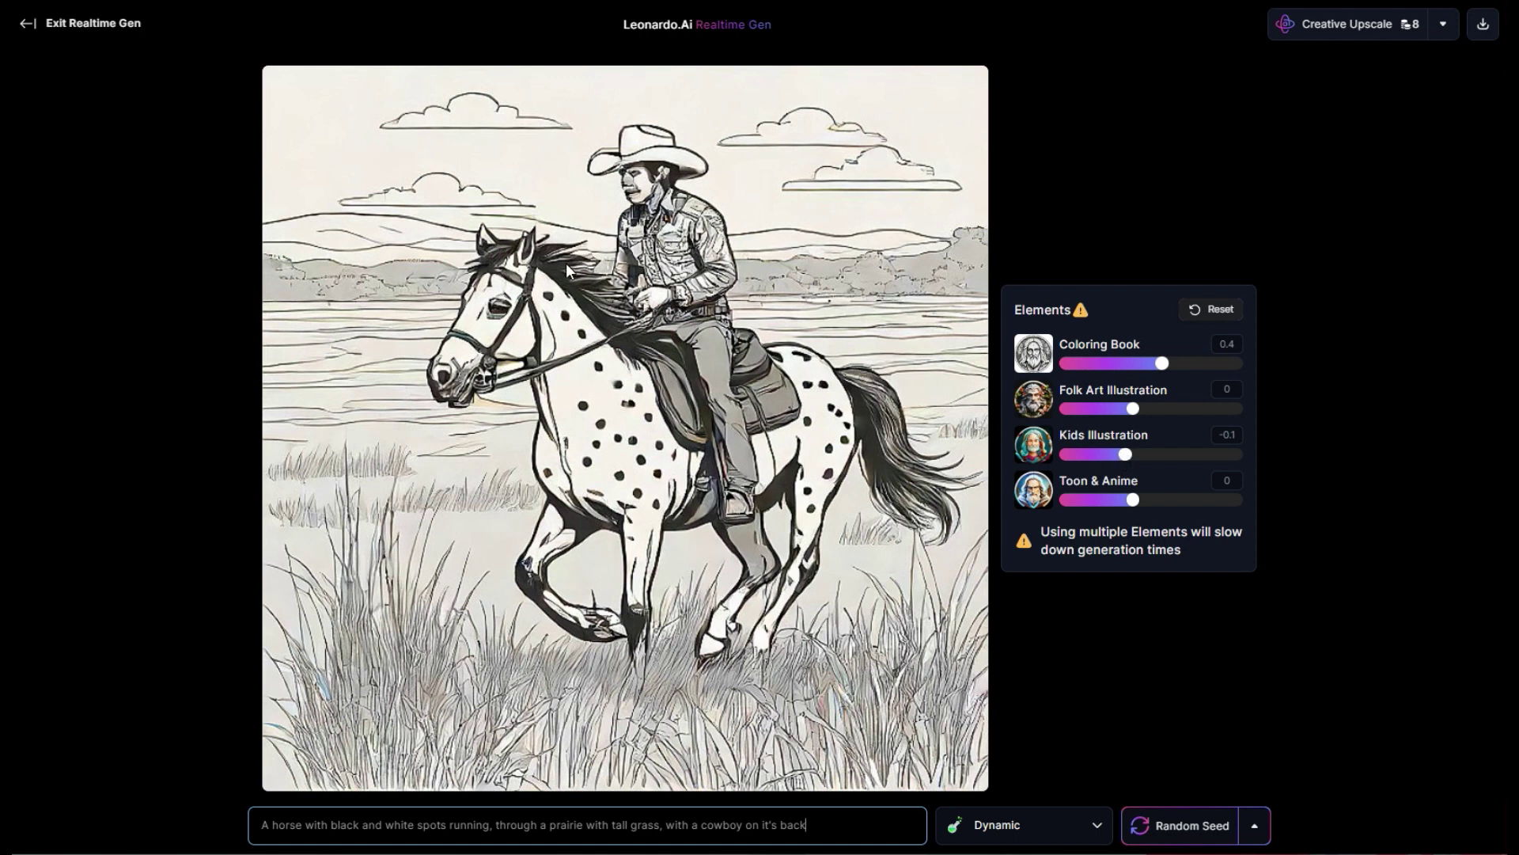
{"action": "left_click_drag", "start_coordinate": [1160, 363], "coordinate": [1117, 363]}
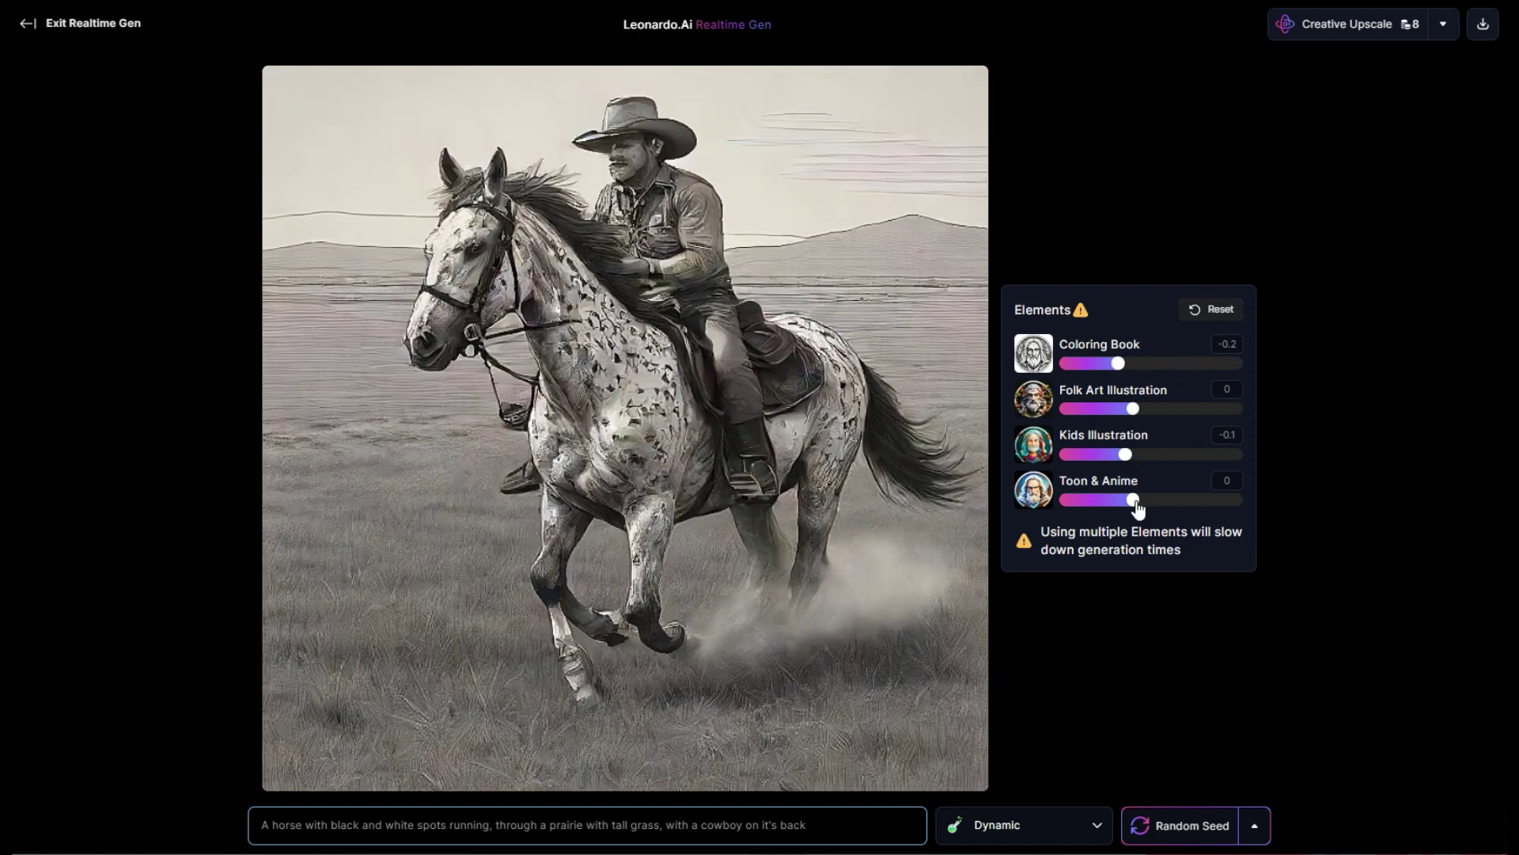
{"action": "left_click_drag", "start_coordinate": [1137, 507], "coordinate": [1164, 510]}
{"action": "left_click_drag", "start_coordinate": [1125, 452], "coordinate": [1135, 459]}
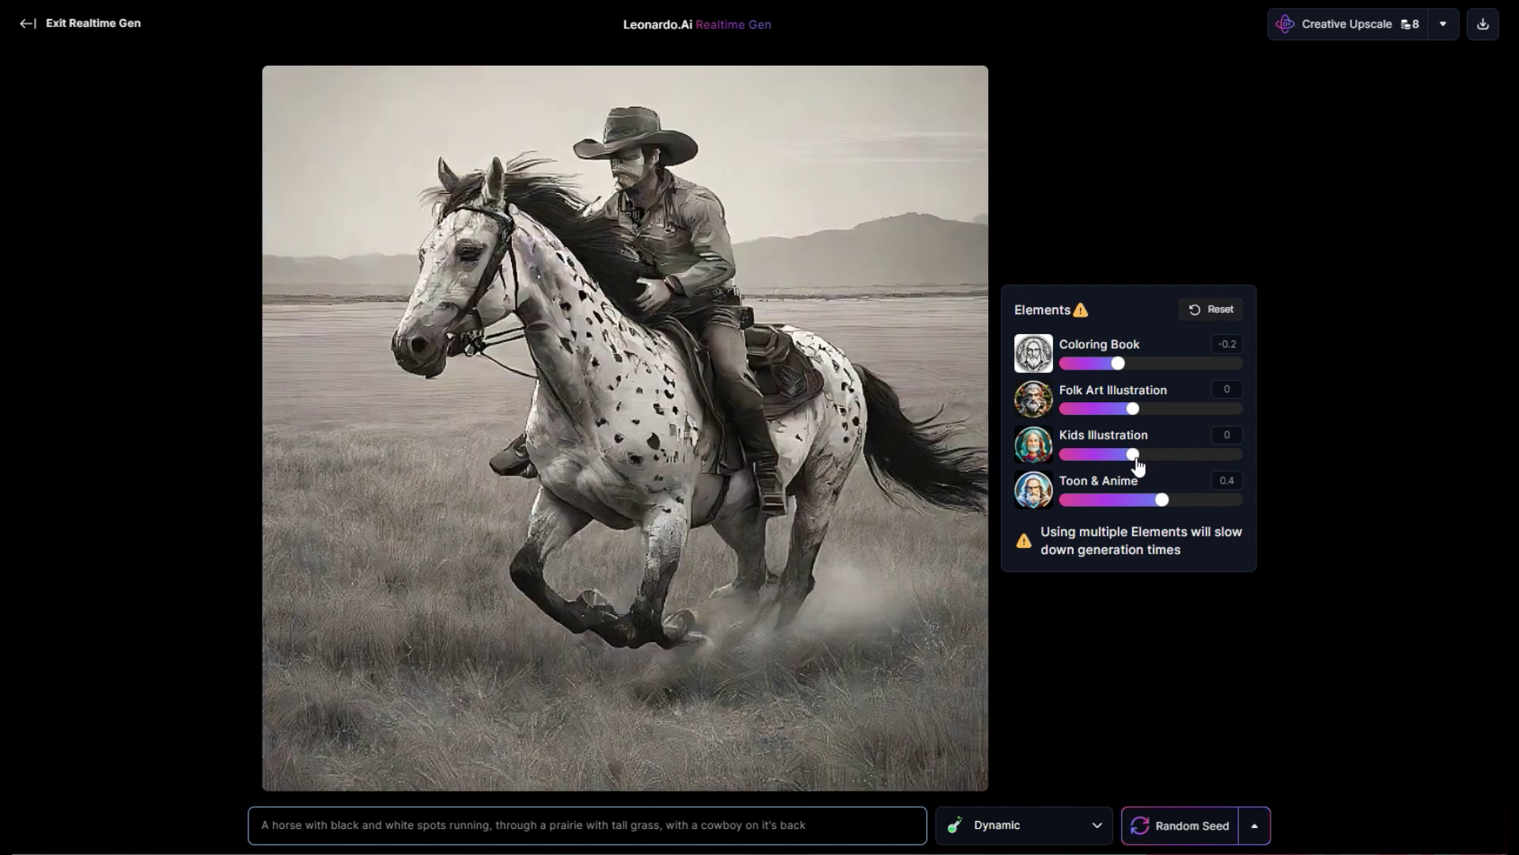
{"action": "left_click_drag", "start_coordinate": [1168, 506], "coordinate": [1176, 508]}
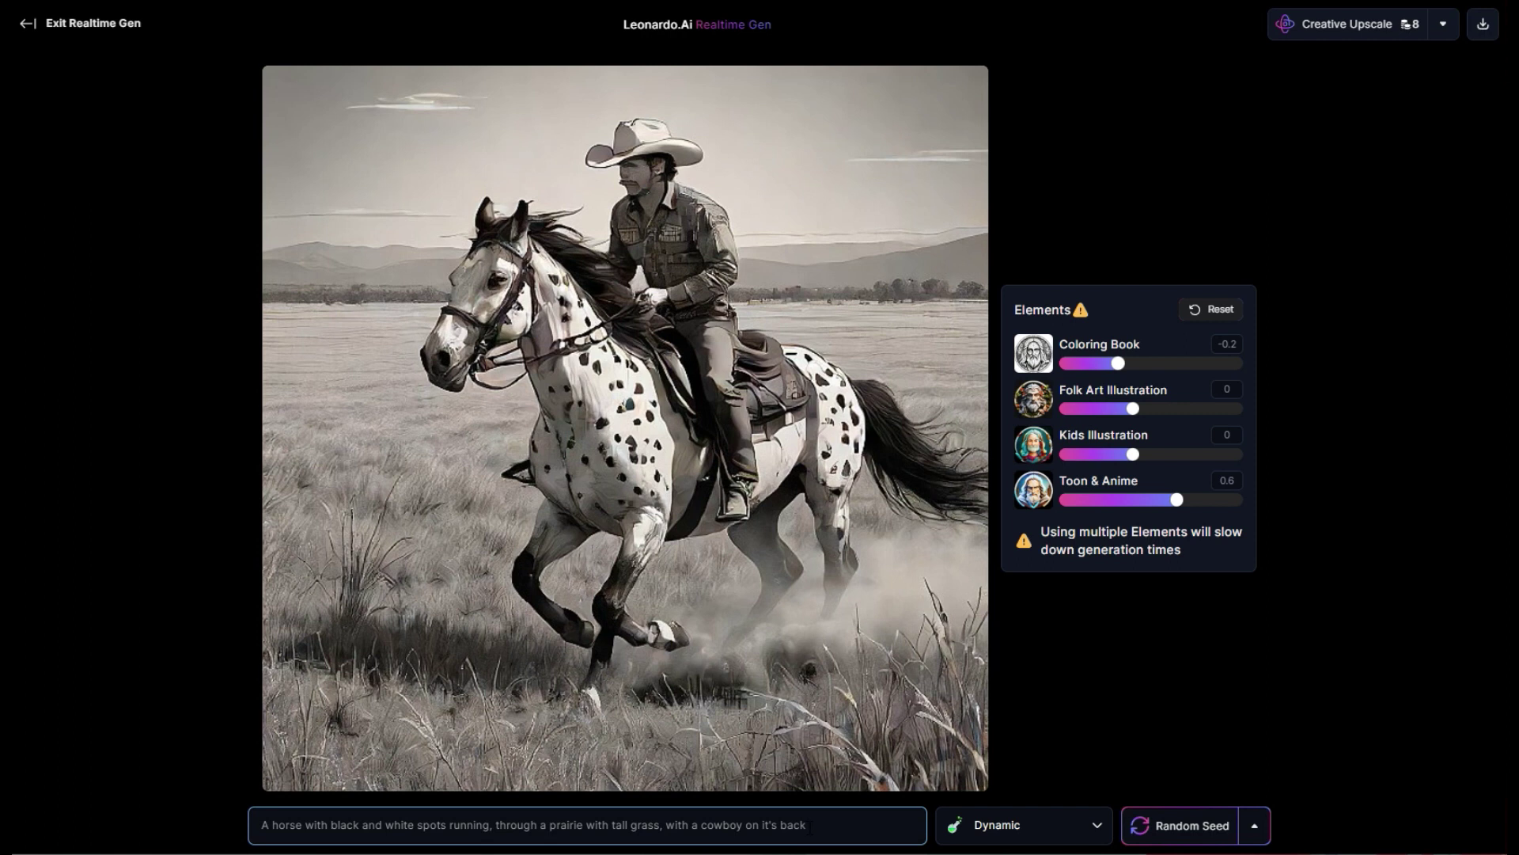
Step: End the prompt with the cowboy waving a lasso instead of shooting a rifle
{"action": "type", "text": ", the cowboy "}
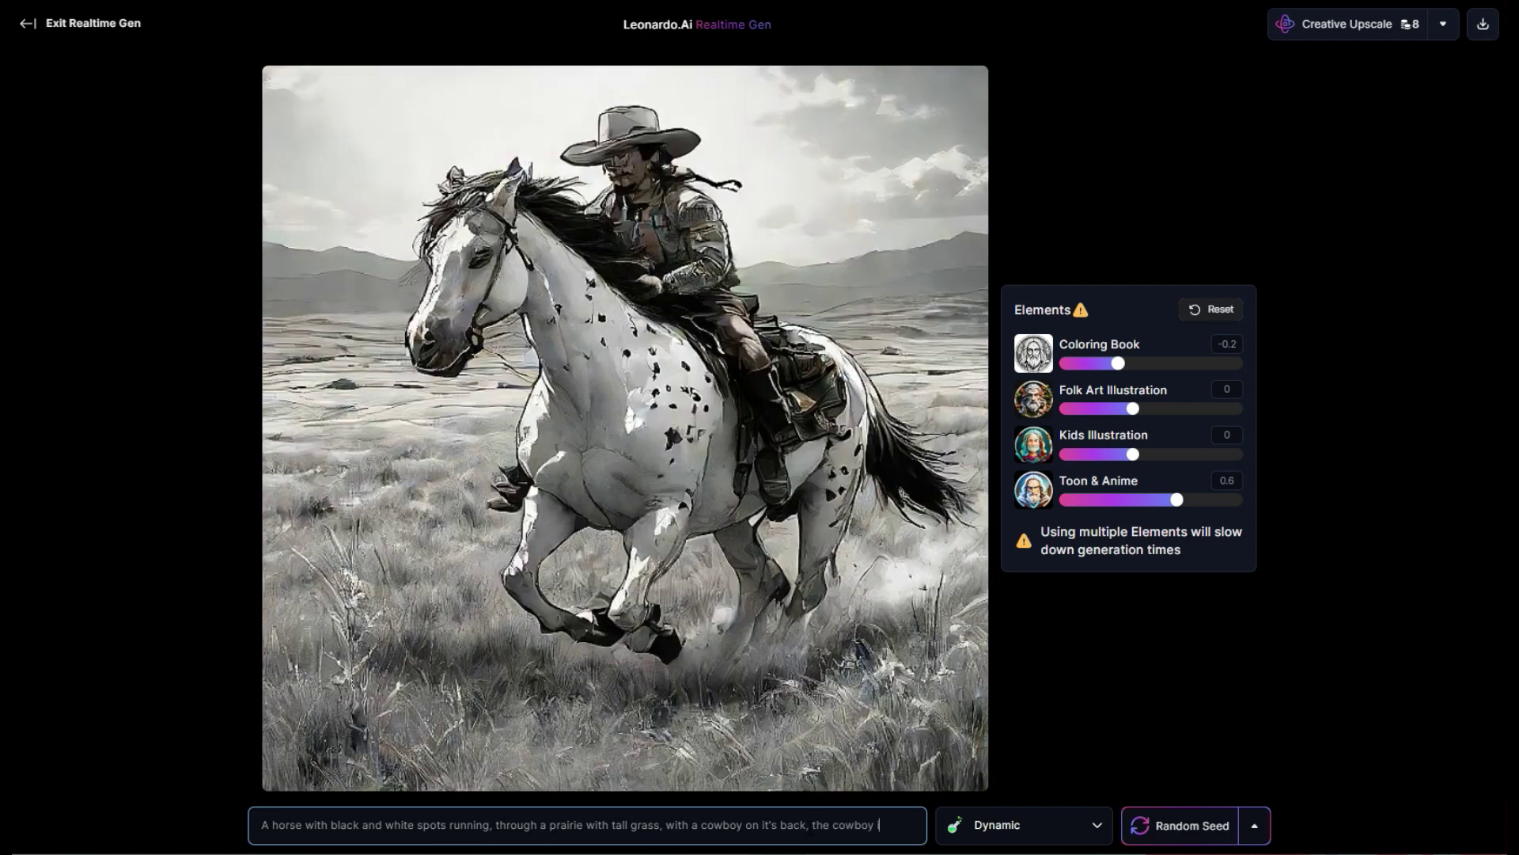
{"action": "type", "text": "is shooting a rifle"}
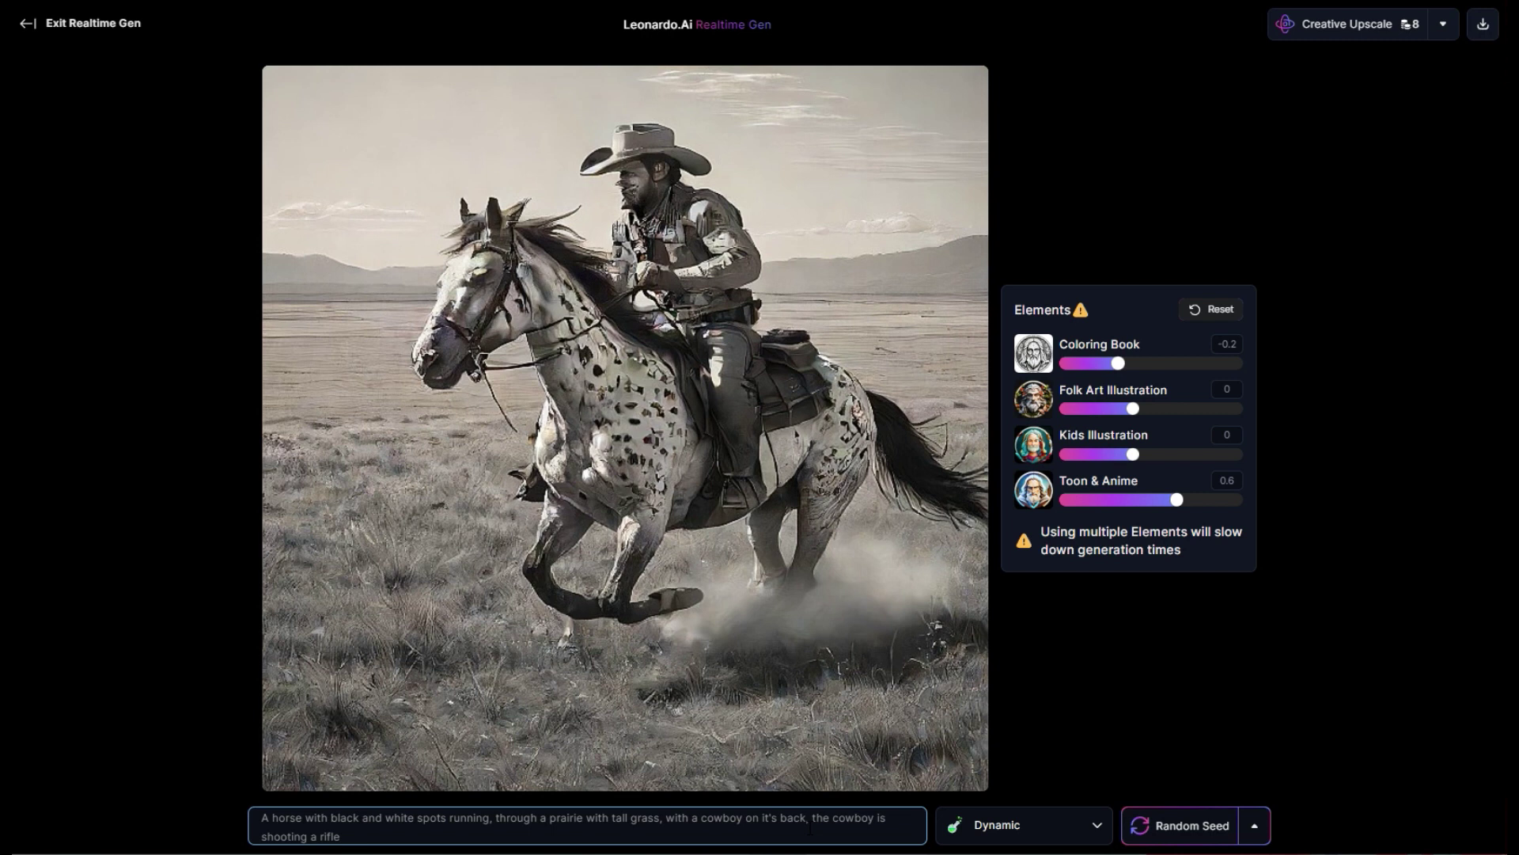
{"action": "key", "text": "BackSpace"}
{"action": "key", "text": "BackSpace"}
{"action": "key", "text": "BackSpace"}
{"action": "key", "text": "BackSpace"}
{"action": "key", "text": "BackSpace"}
{"action": "key", "text": "BackSpace"}
{"action": "key", "text": "BackSpace"}
{"action": "key", "text": "BackSpace"}
{"action": "key", "text": "BackSpace"}
{"action": "key", "text": "BackSpace"}
{"action": "key", "text": "BackSpace"}
{"action": "key", "text": "BackSpace"}
{"action": "key", "text": "BackSpace"}
{"action": "key", "text": "BackSpace"}
{"action": "key", "text": "BackSpace"}
{"action": "key", "text": "BackSpace"}
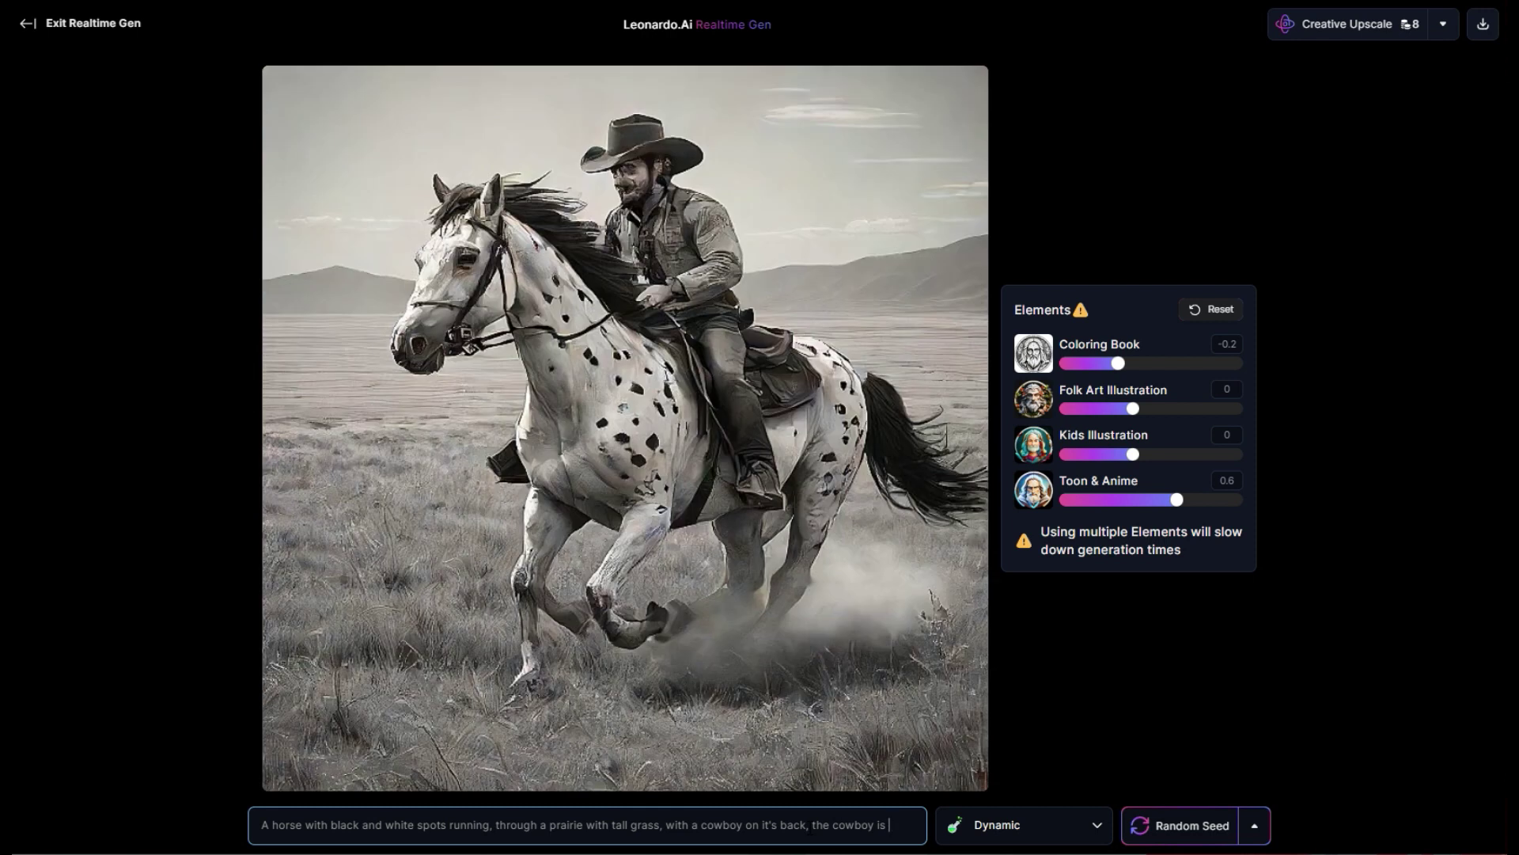
{"action": "type", "text": "waving a lasso"}
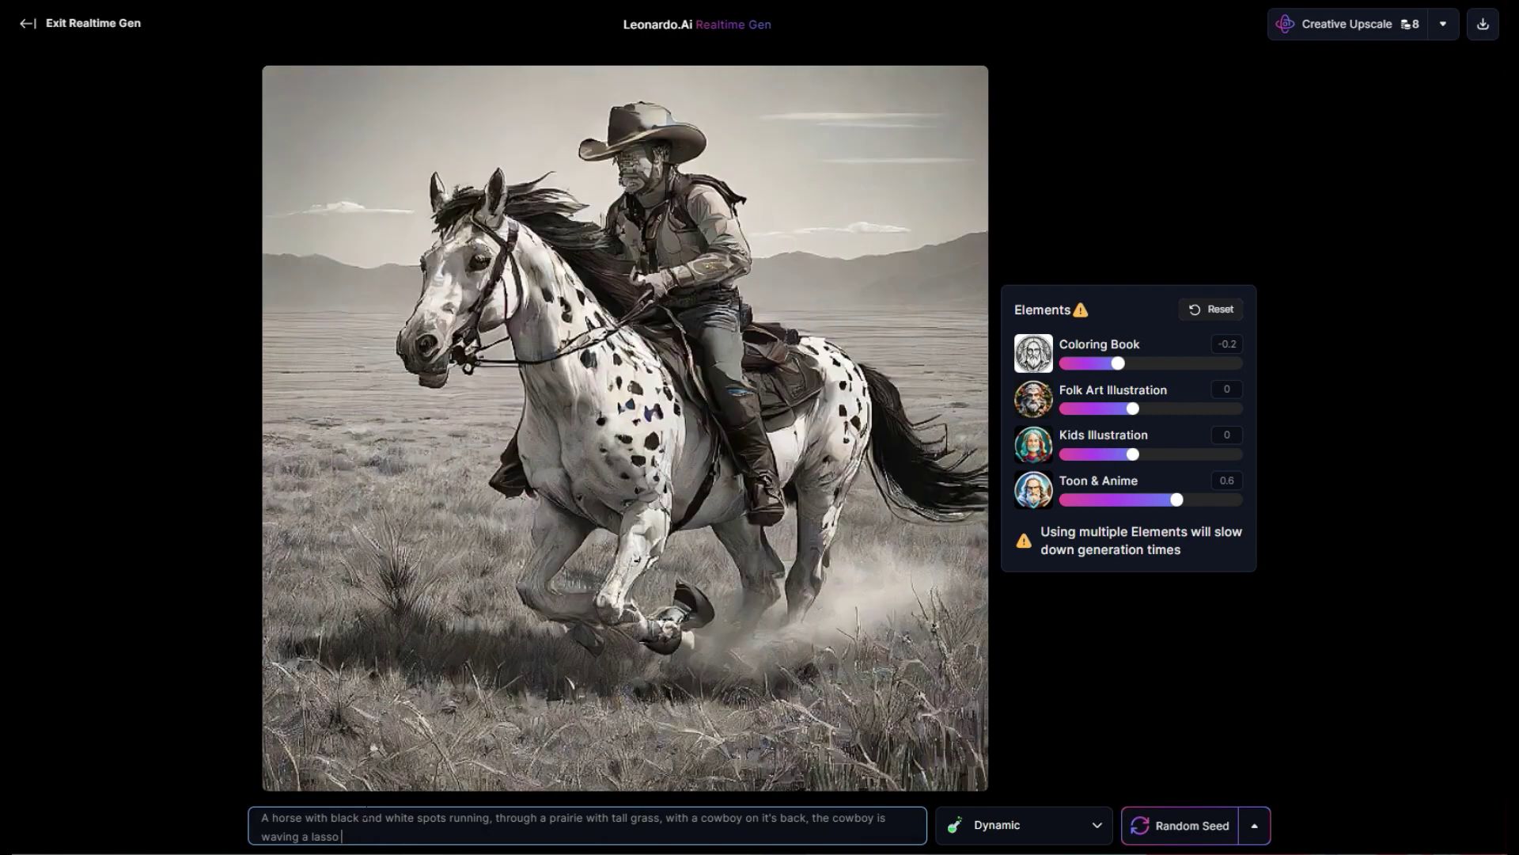
Step: Change the prompt's opening to 'A group of horses'
{"action": "left_click", "coordinate": [271, 817]}
{"action": "type", "text": "grou"}
{"action": "key", "text": "BackSpace"}
{"action": "type", "text": "p of"}
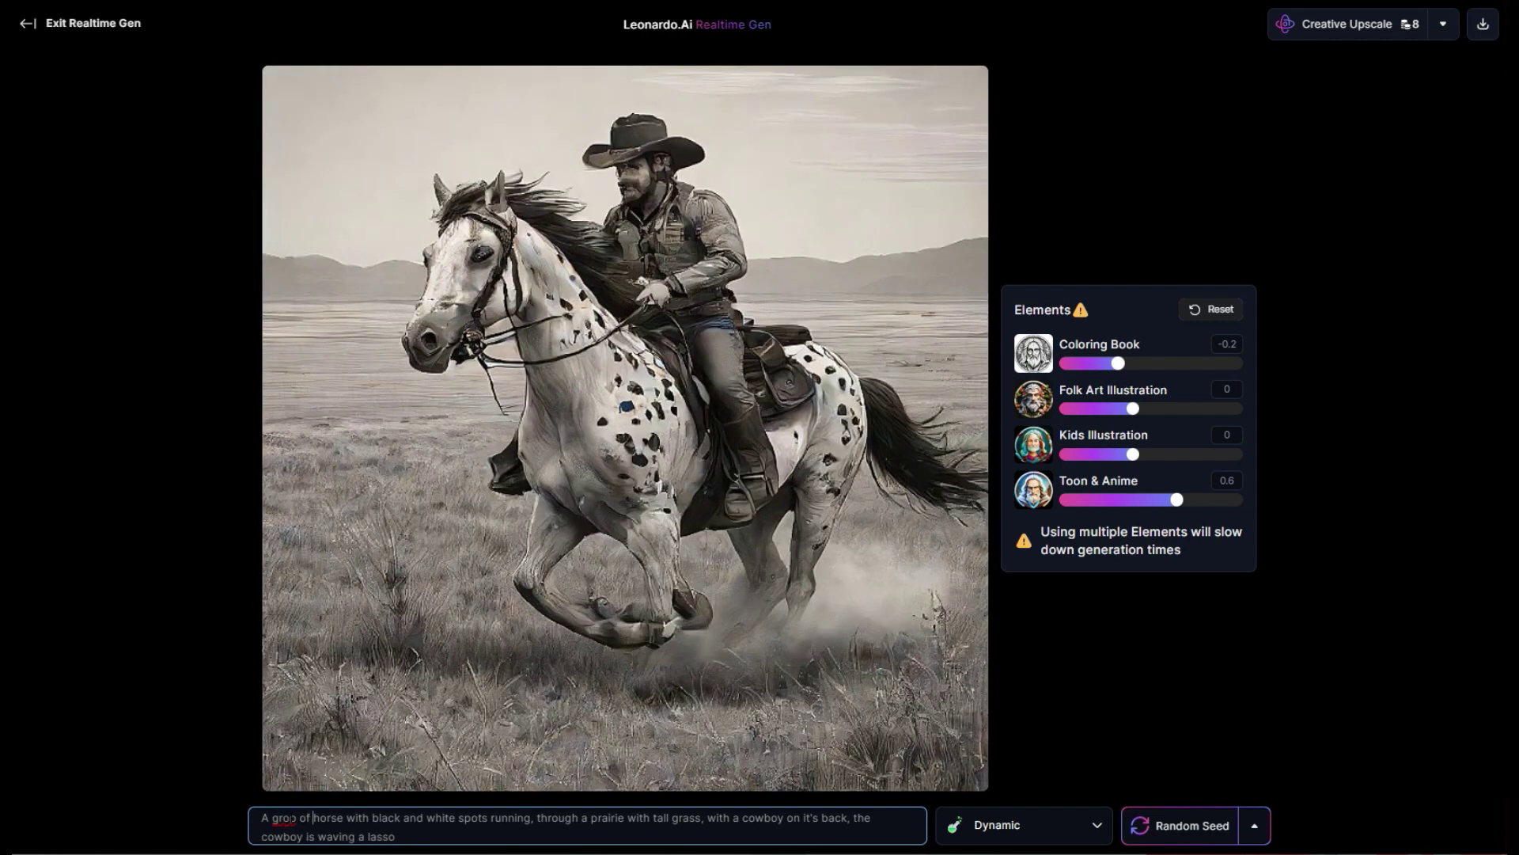
{"action": "left_click", "coordinate": [288, 817]}
{"action": "type", "text": "u"}
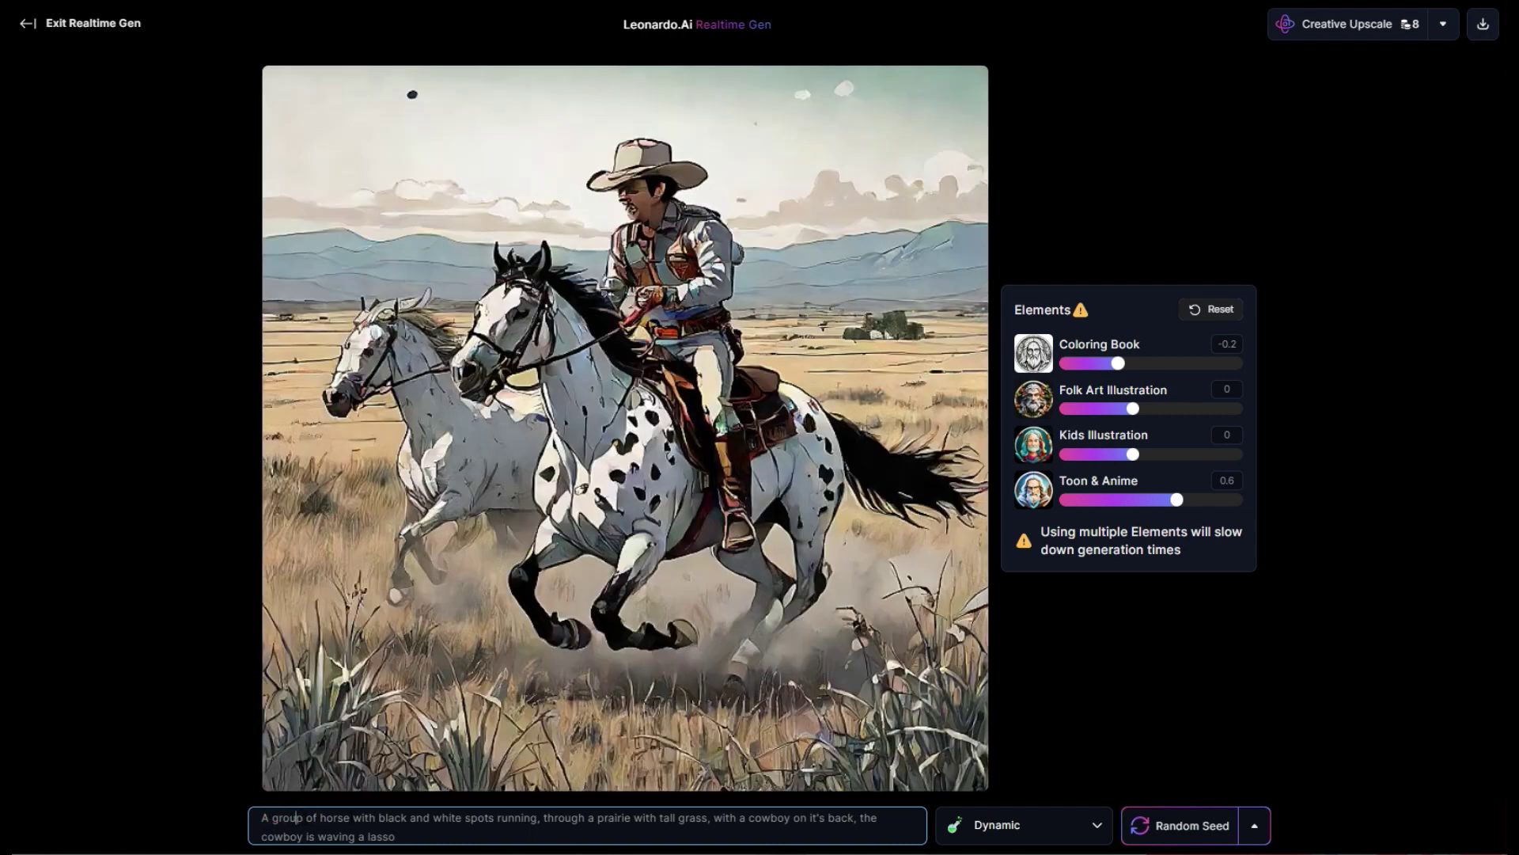
{"action": "left_click", "coordinate": [349, 817]}
{"action": "type", "text": "s"}
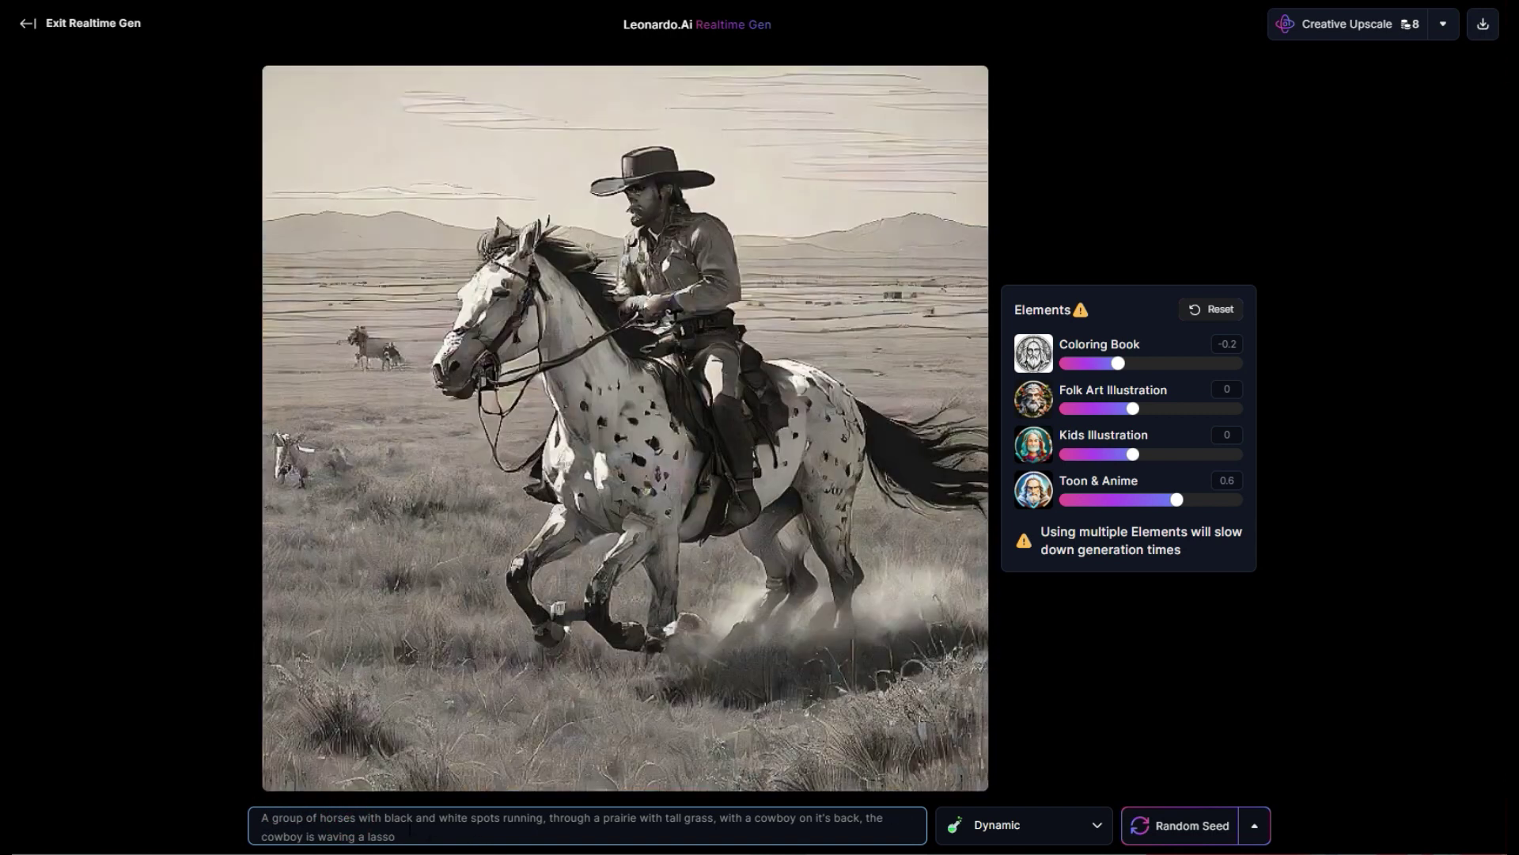
Step: Reword the prompt to 'are running' with 'cowboys on their back'
{"action": "left_click", "coordinate": [499, 817]}
{"action": "type", "text": "are"}
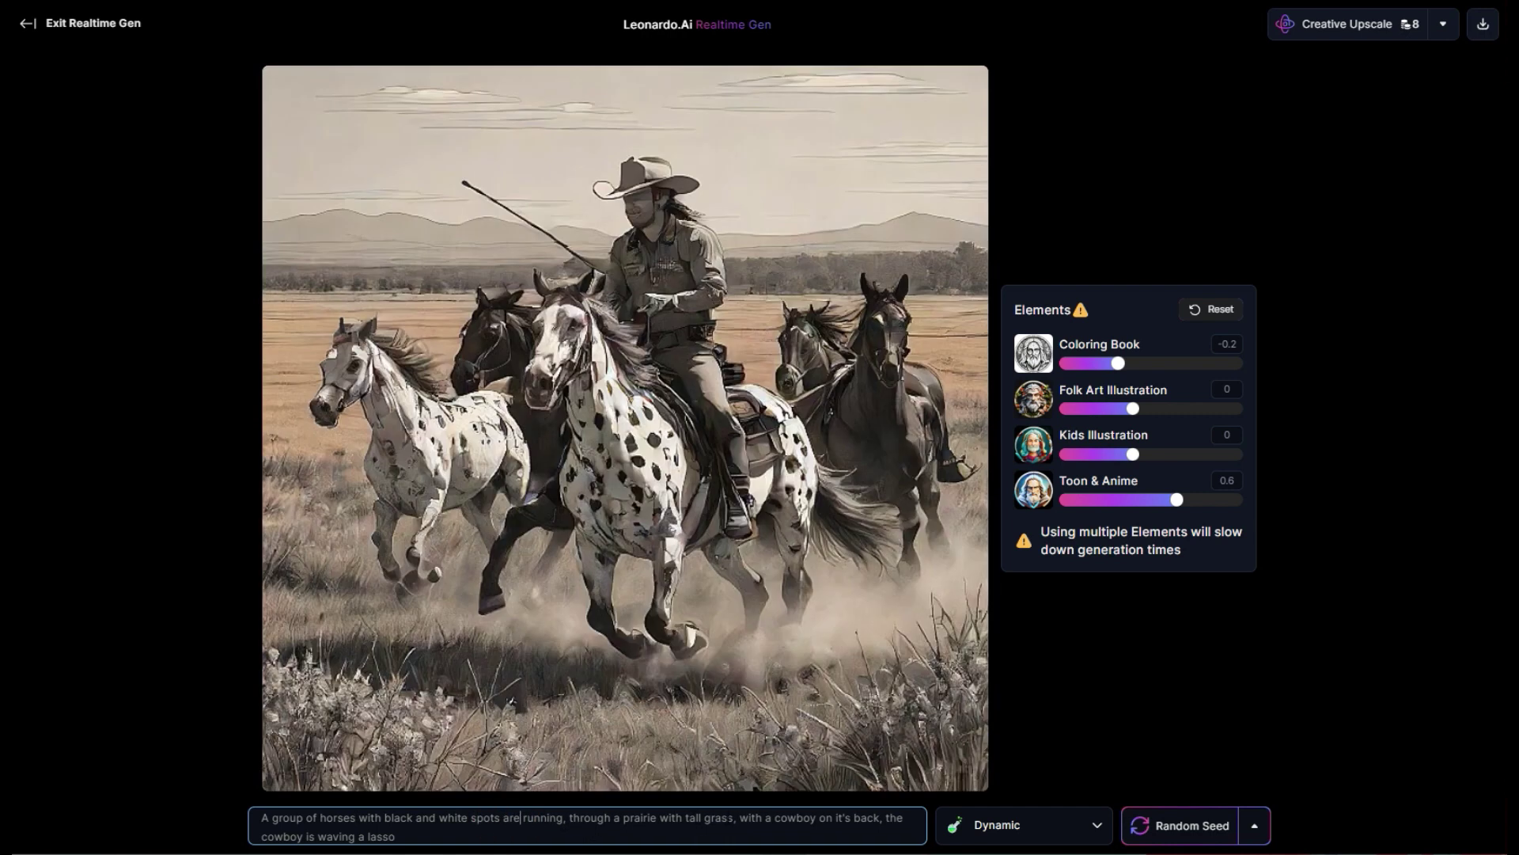
{"action": "left_click", "coordinate": [770, 818]}
{"action": "key", "text": "BackSpace"}
{"action": "key", "text": "BackSpace"}
{"action": "left_click", "coordinate": [807, 818]}
{"action": "type", "text": "s"}
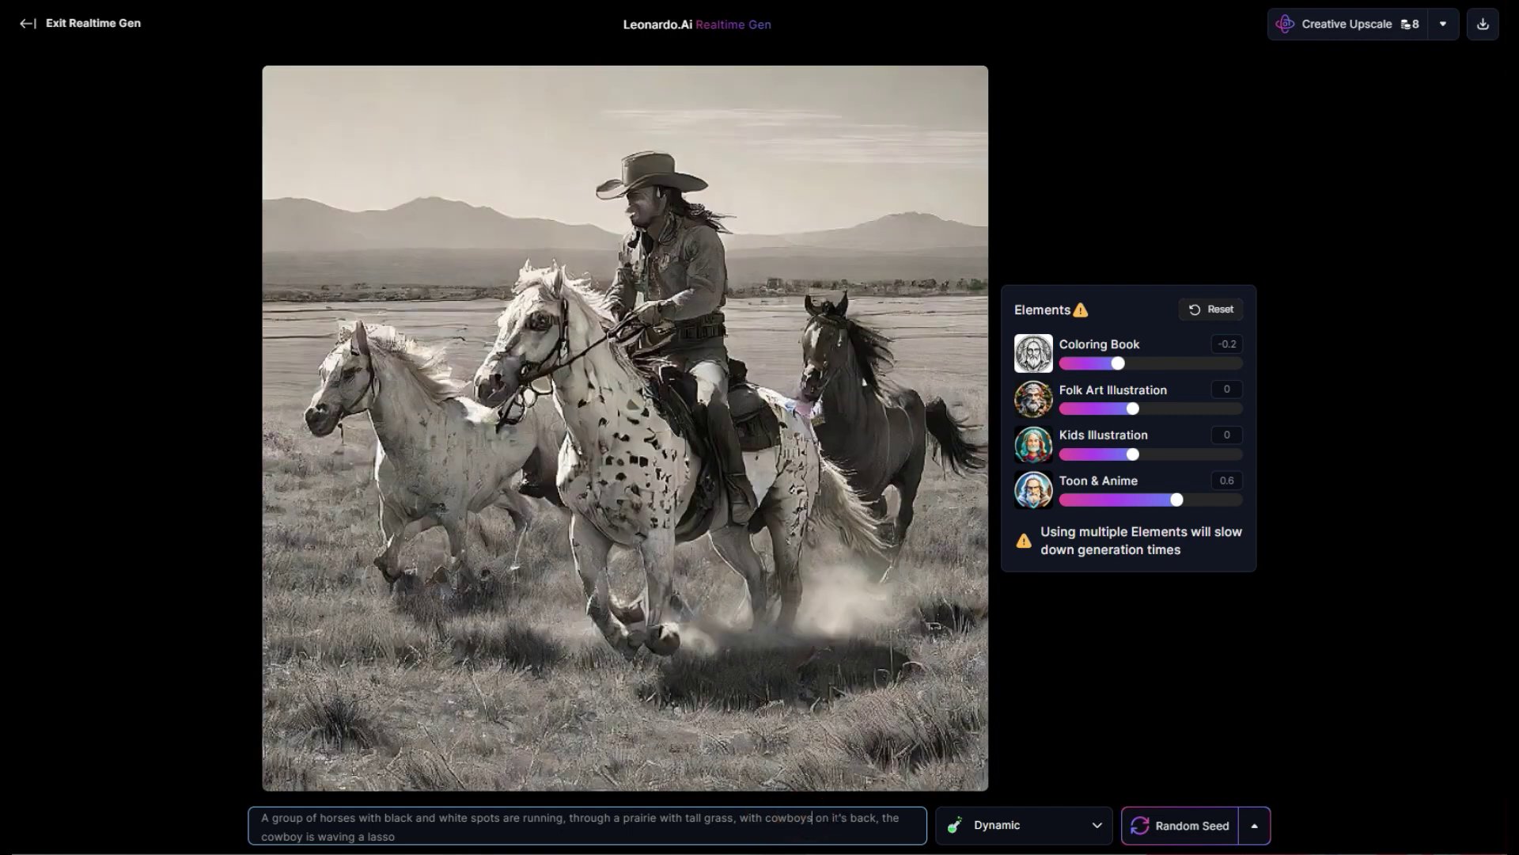
{"action": "double_click", "coordinate": [840, 817]}
{"action": "type", "text": "their"}
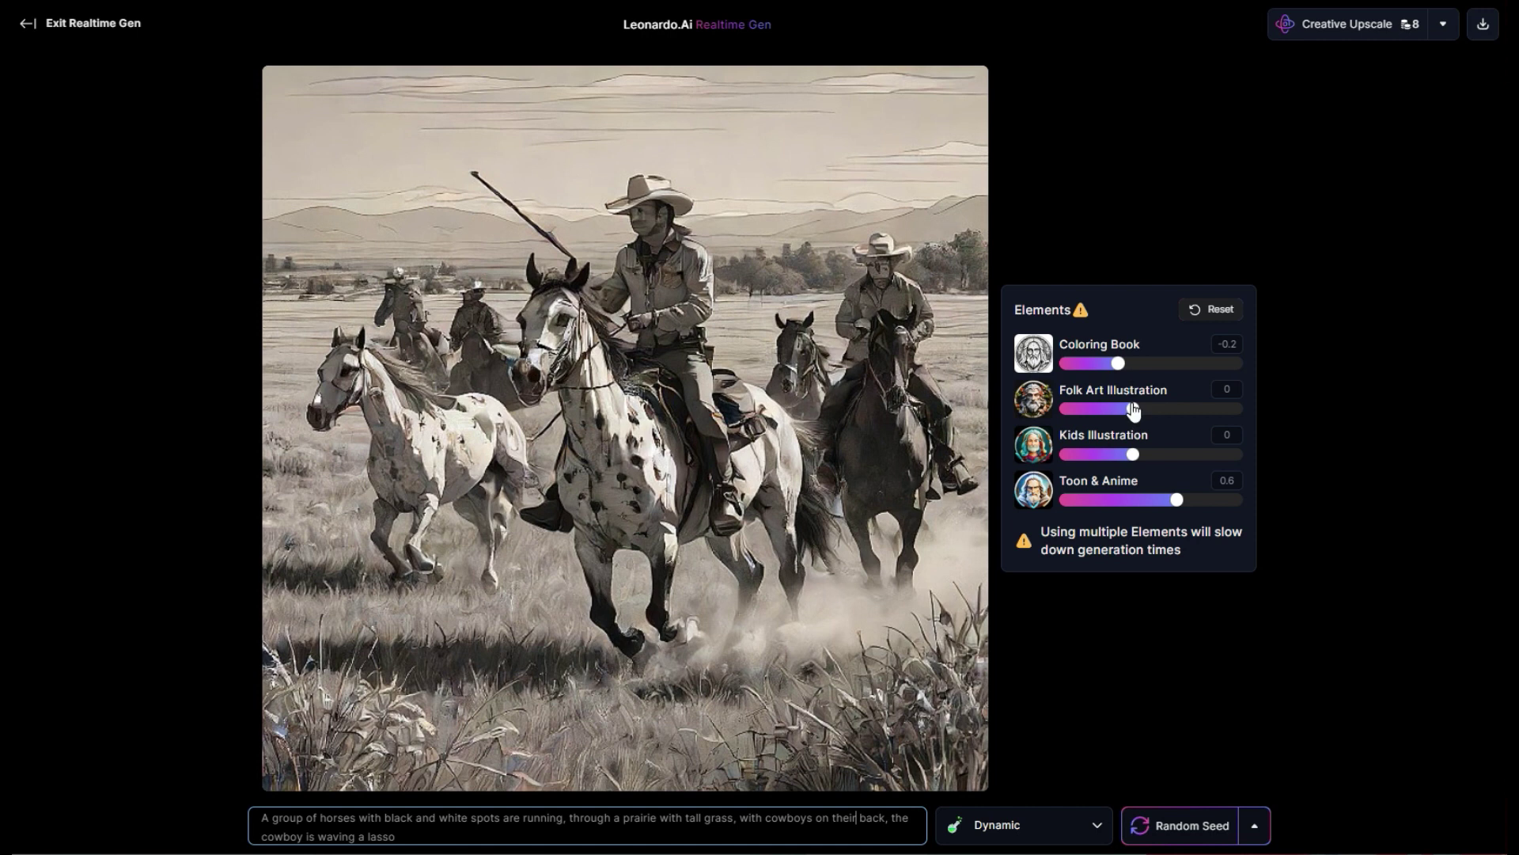
Step: Switch the generation style to Anime
{"action": "left_click", "coordinate": [1036, 832]}
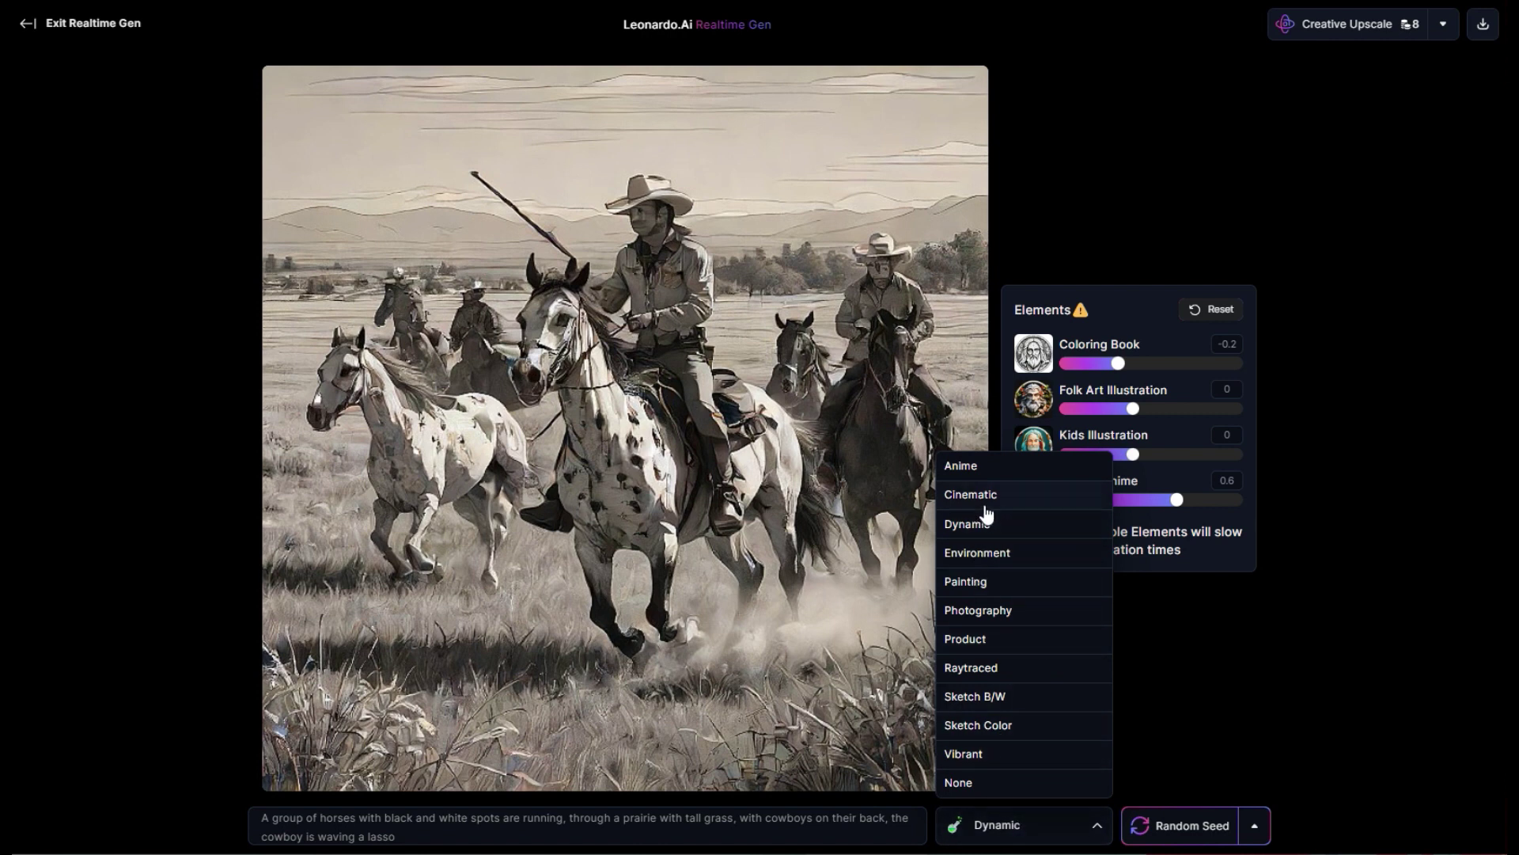
{"action": "left_click", "coordinate": [971, 469]}
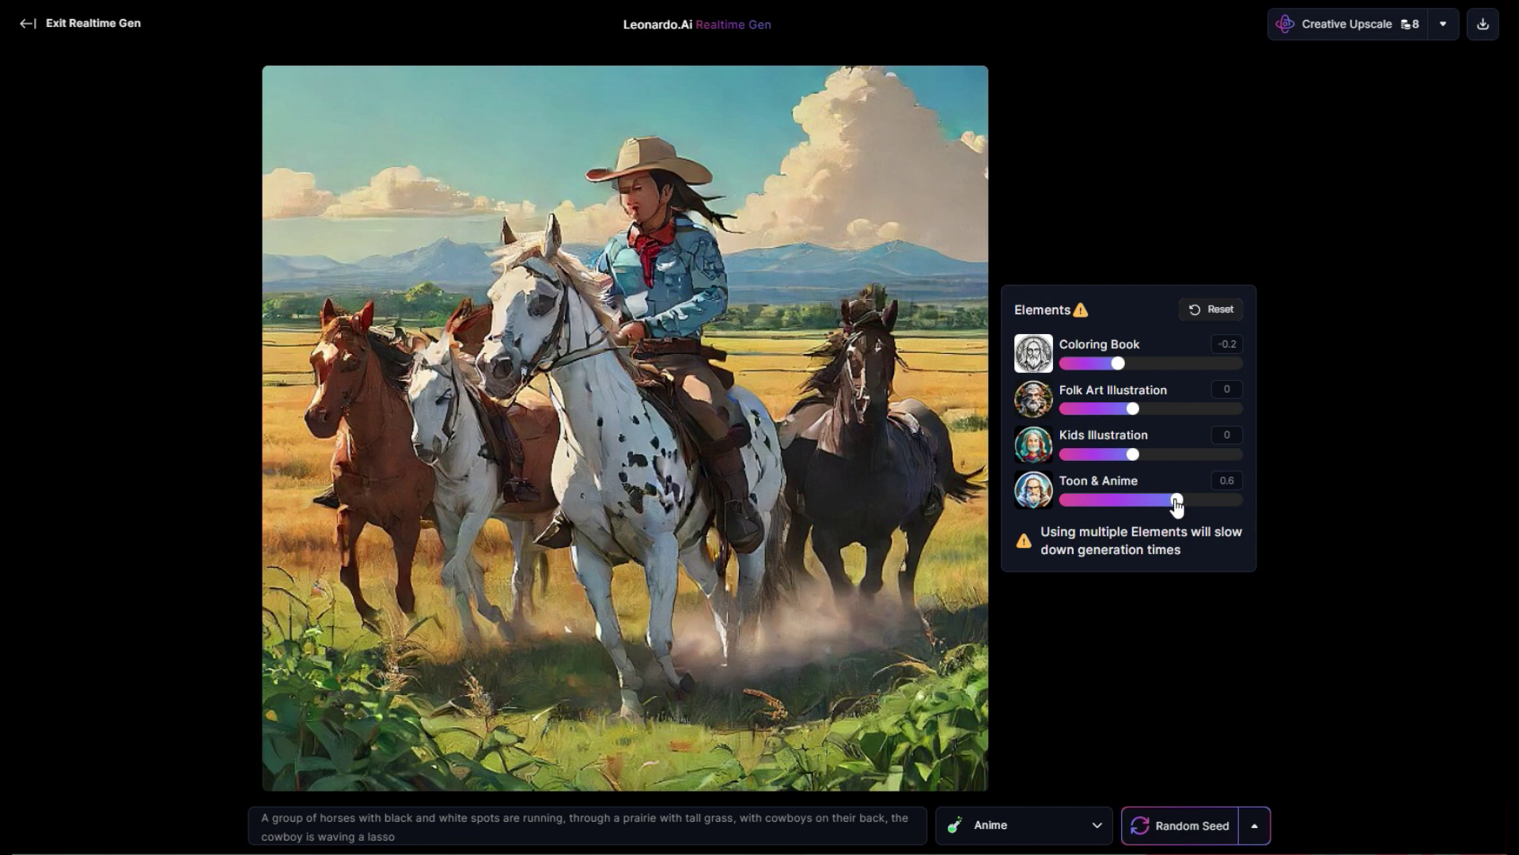
{"action": "left_click", "coordinate": [1053, 832]}
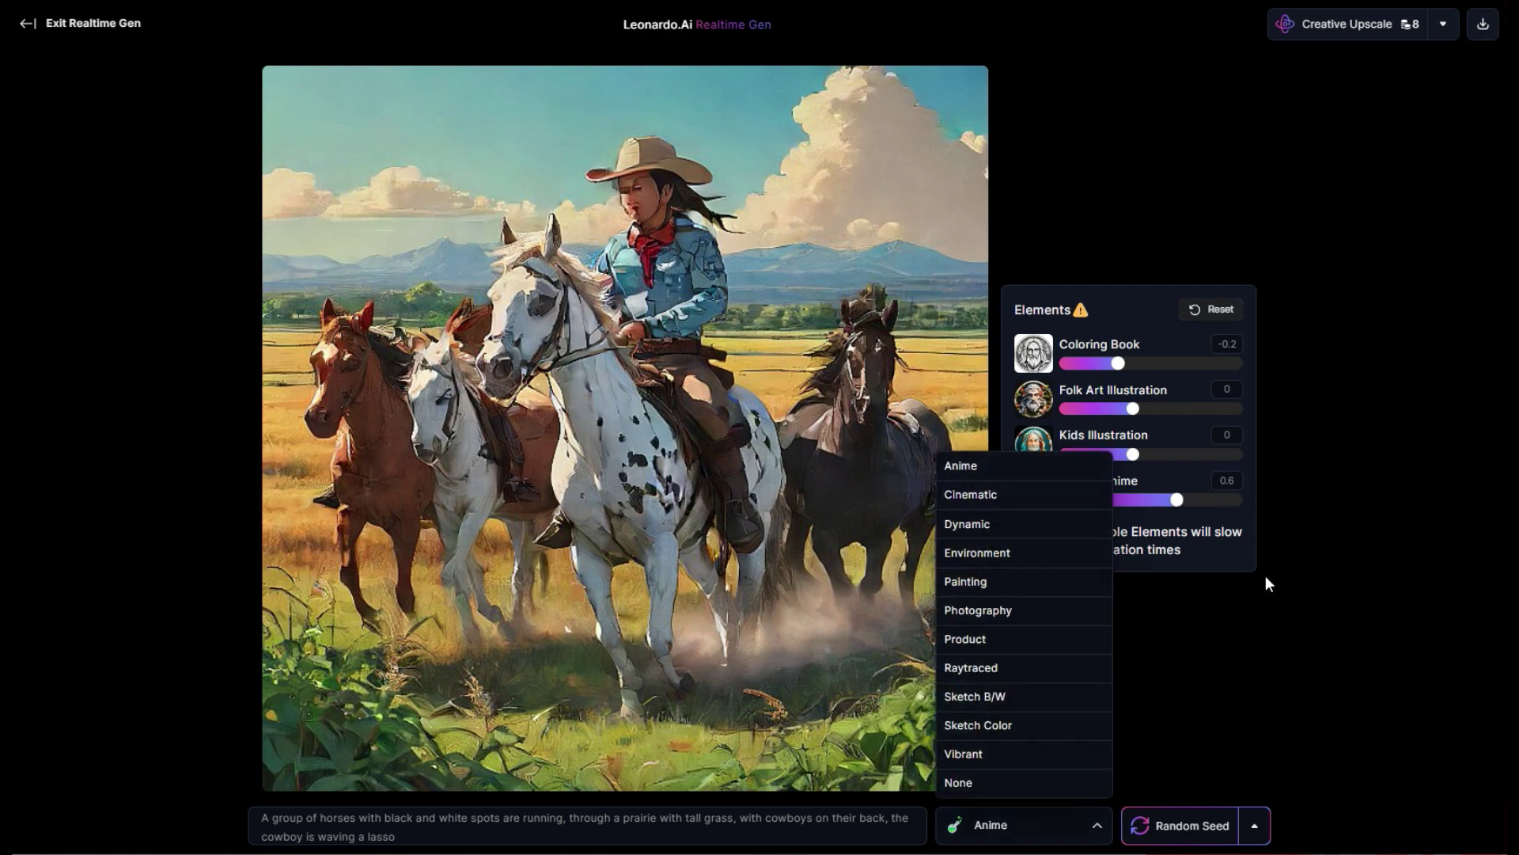
{"action": "left_click", "coordinate": [1305, 657]}
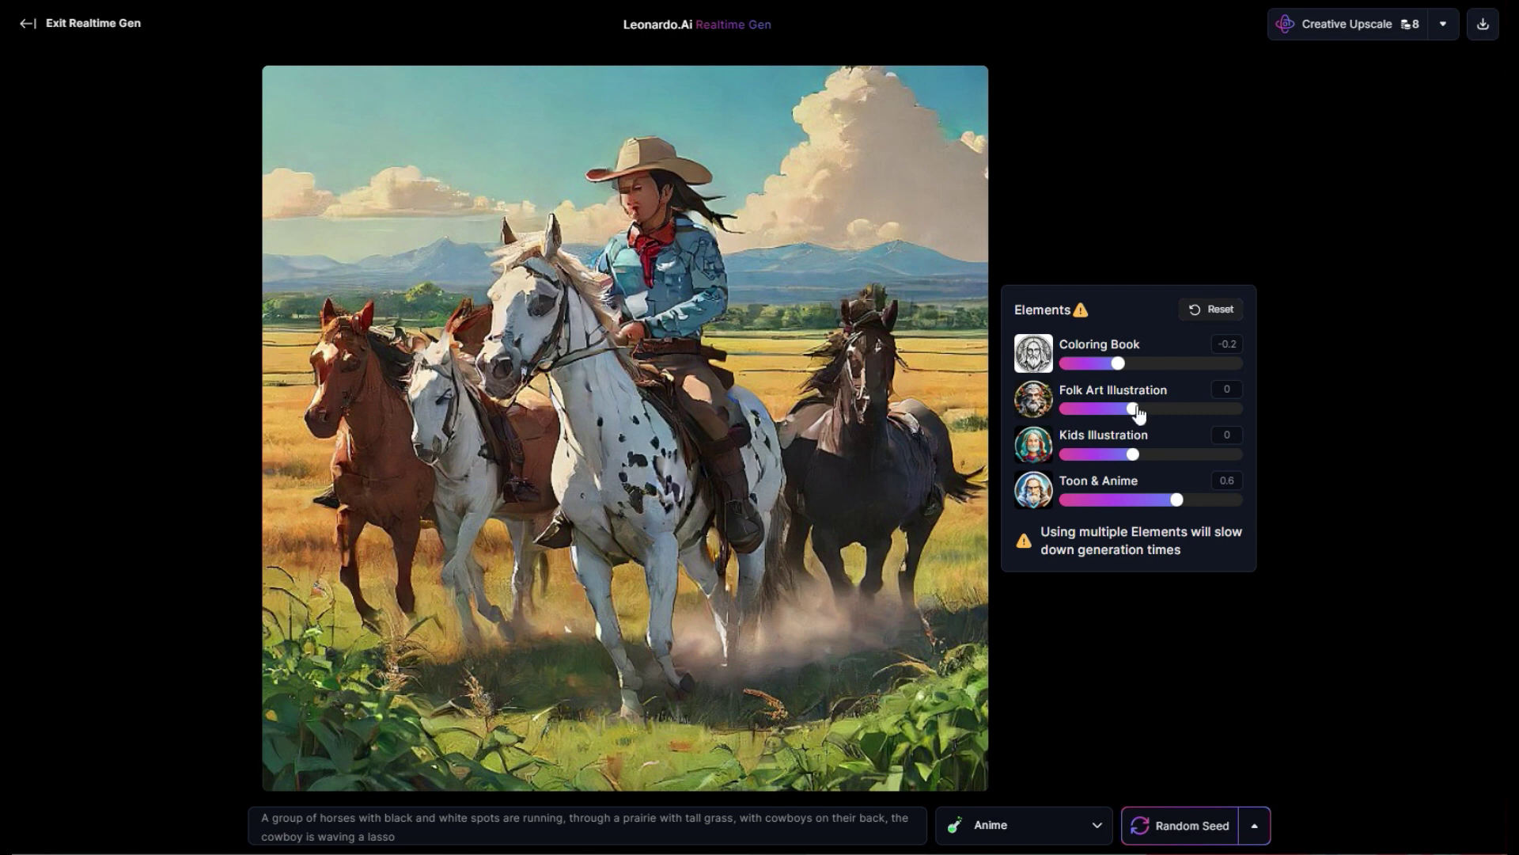
Step: Reset all element weights to 0 and apply the Cinematic style
{"action": "left_click", "coordinate": [1214, 311]}
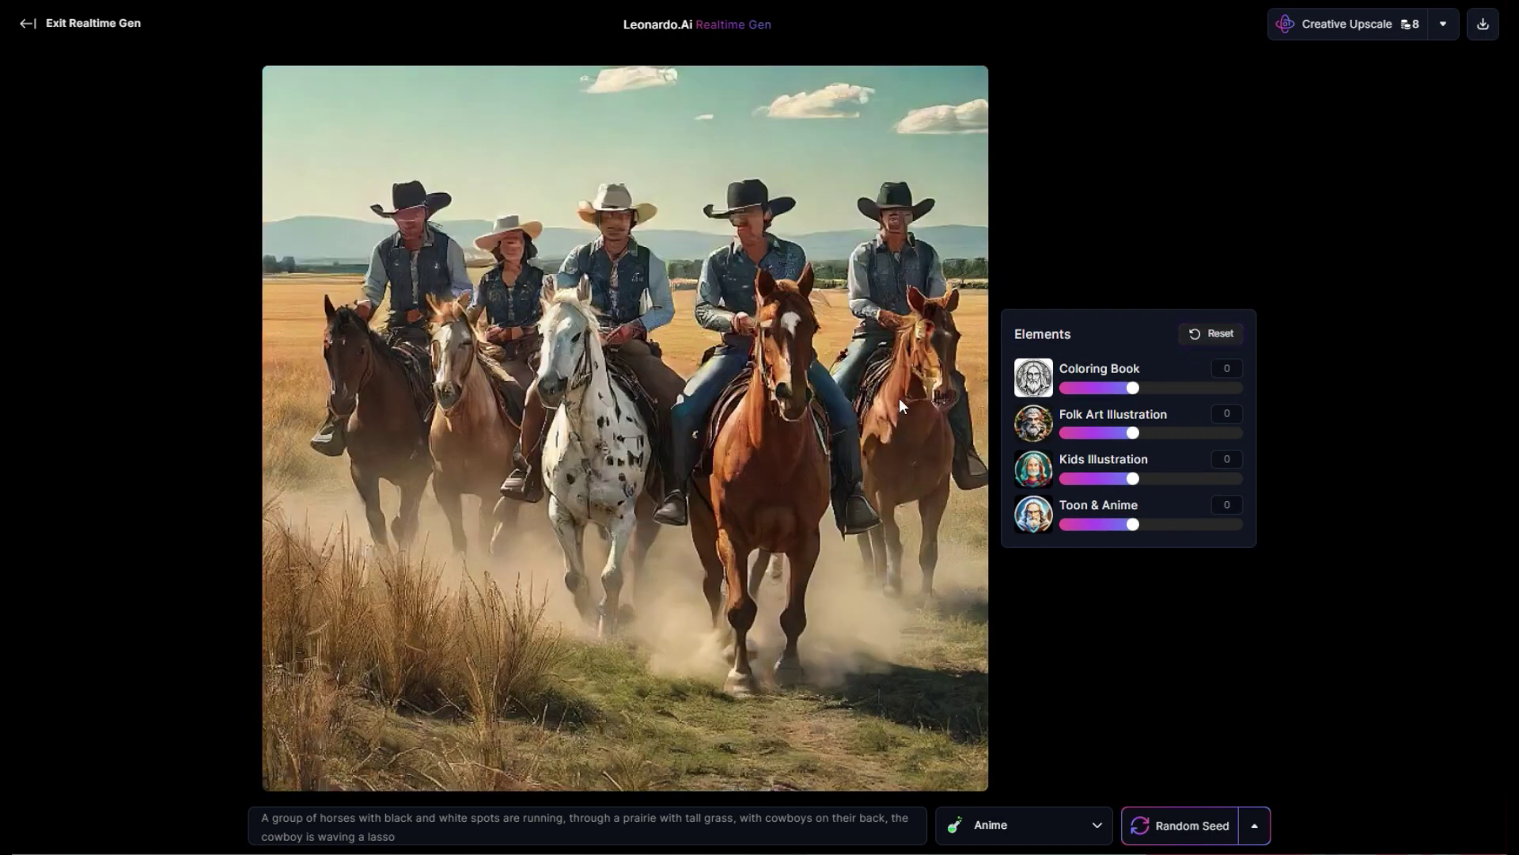
{"action": "left_click", "coordinate": [1034, 827]}
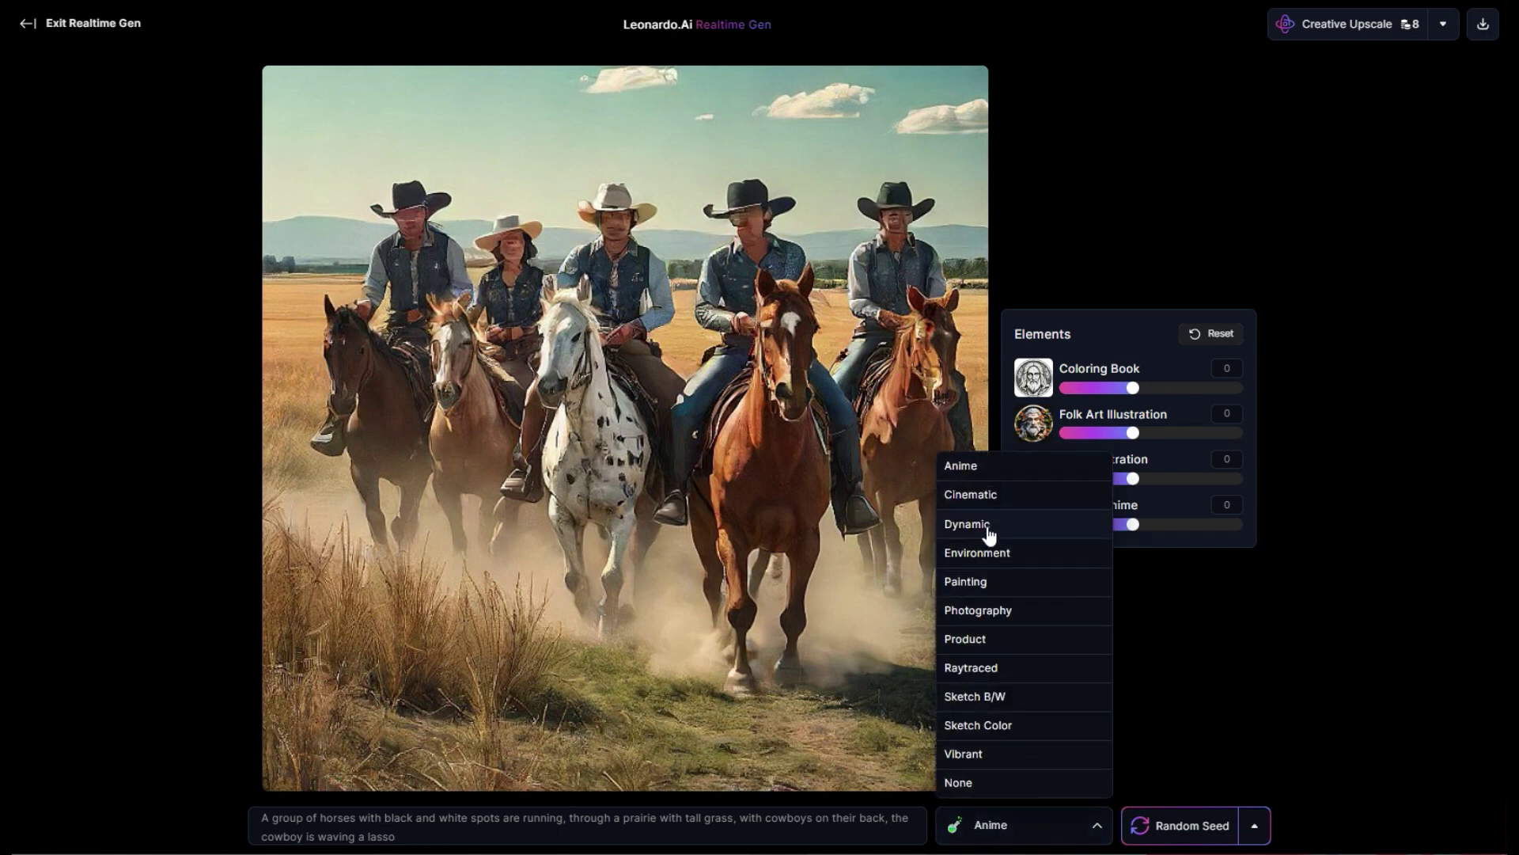
{"action": "left_click", "coordinate": [984, 494]}
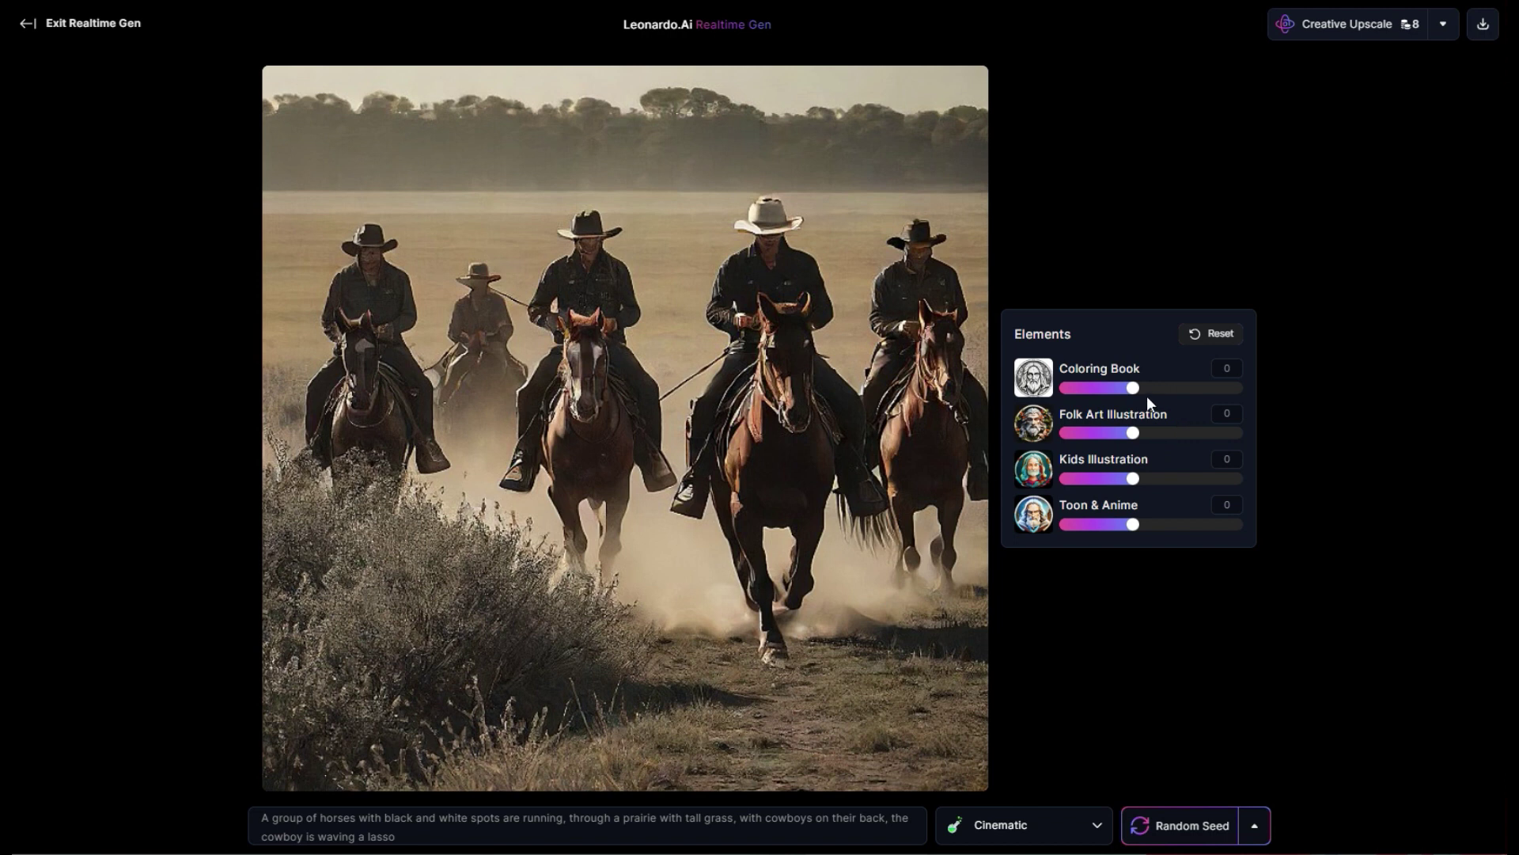
Step: Raise Folk Art Illustration to 0.4 and 0.7, then settle it at 0.1
{"action": "mouse_move", "coordinate": [1131, 435]}
{"action": "left_mouse_down"}
{"action": "mouse_move", "coordinate": [1105, 443]}
{"action": "mouse_move", "coordinate": [1162, 436]}
{"action": "left_mouse_up"}
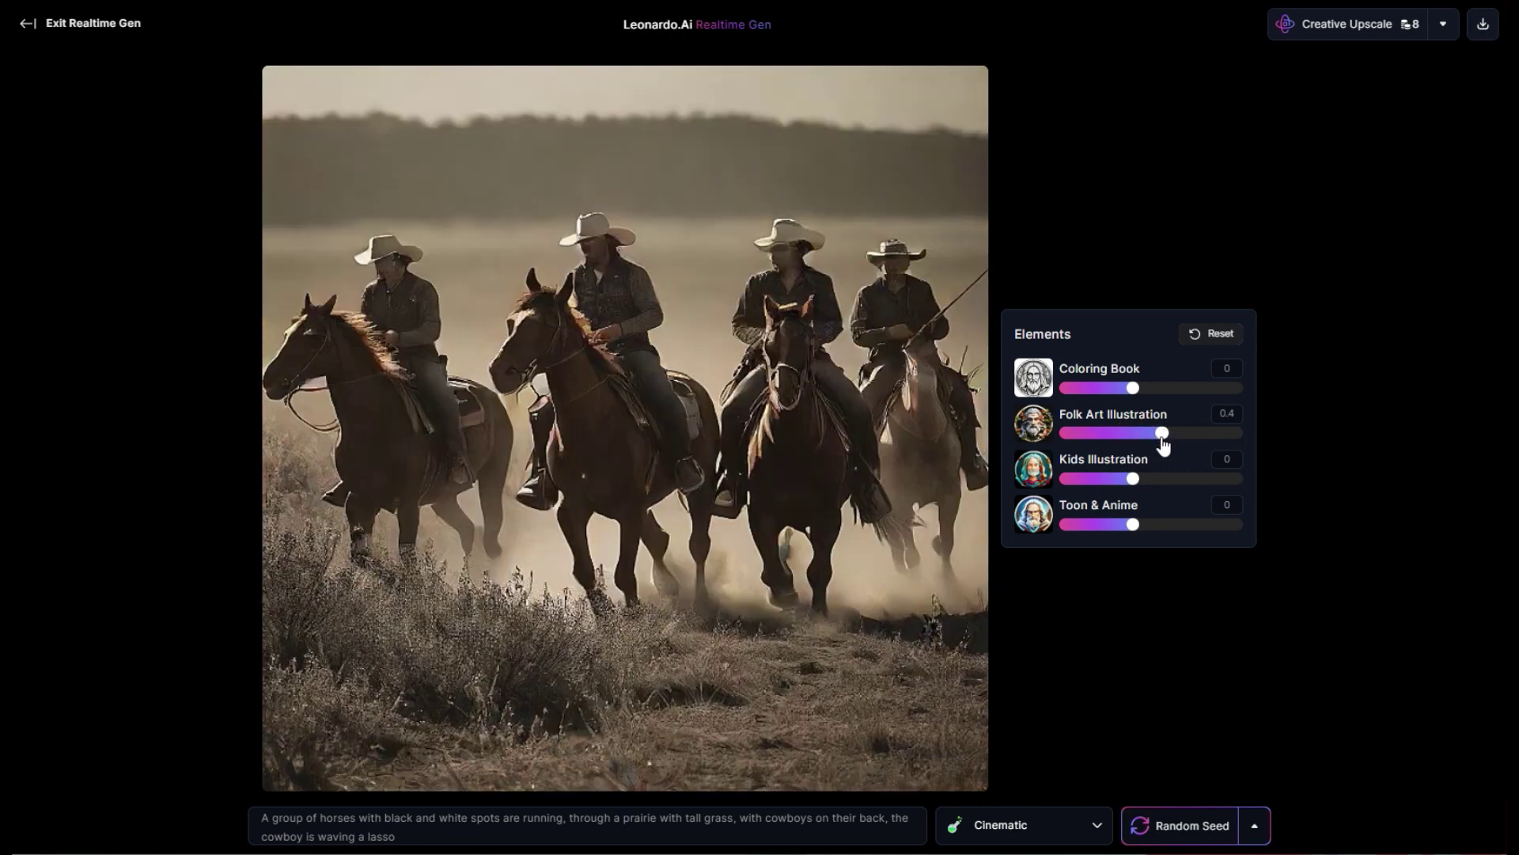
{"action": "left_click_drag", "start_coordinate": [1160, 437], "coordinate": [1184, 435]}
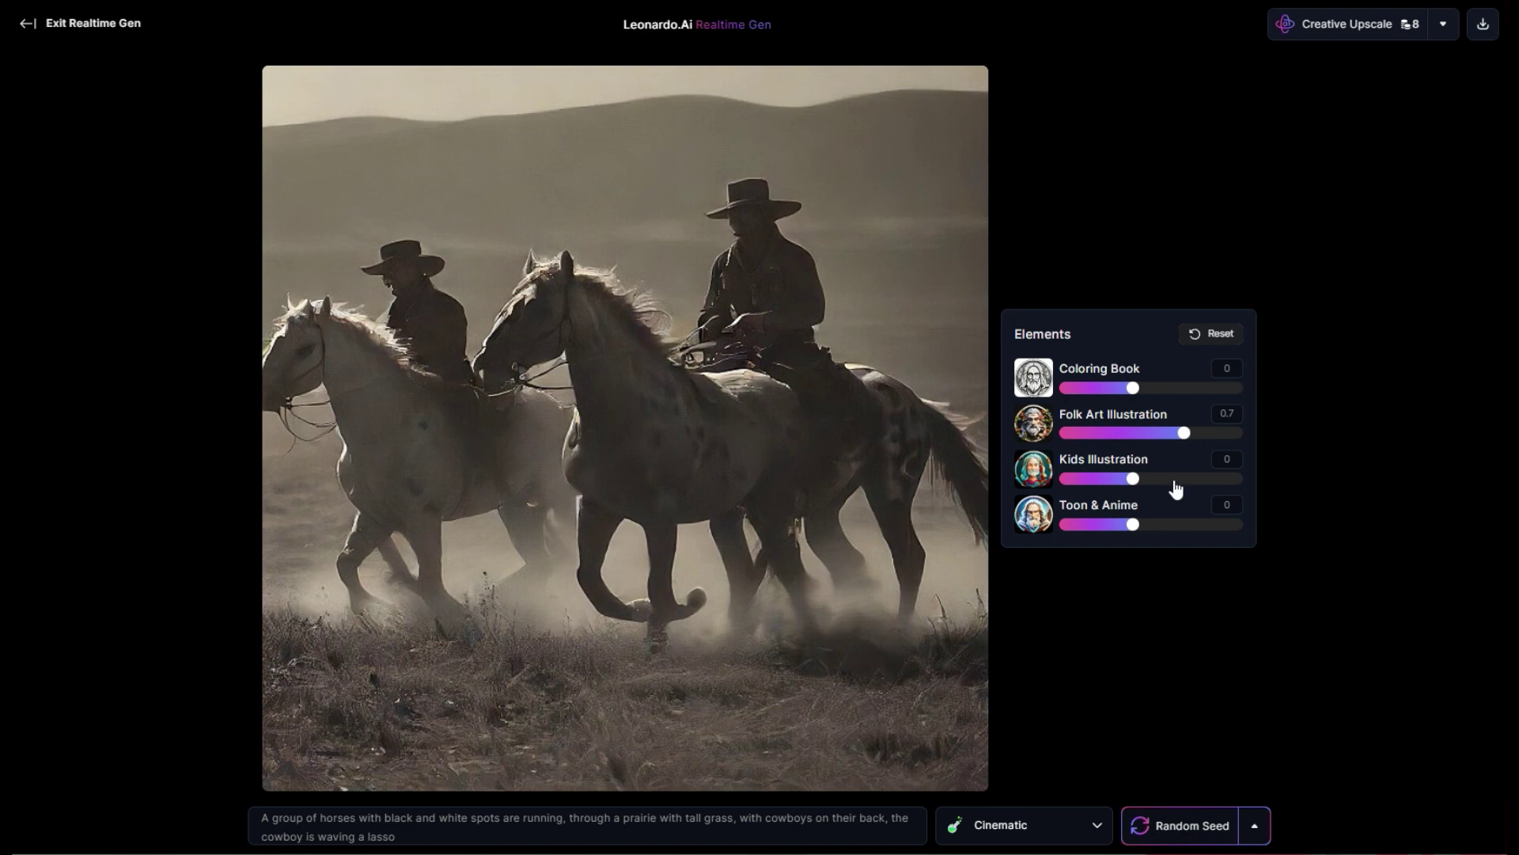
{"action": "left_click_drag", "start_coordinate": [1178, 443], "coordinate": [1139, 440]}
Step: Try the Painting and Sketch Color styles, then apply Vibrant
{"action": "left_click", "coordinate": [1057, 825]}
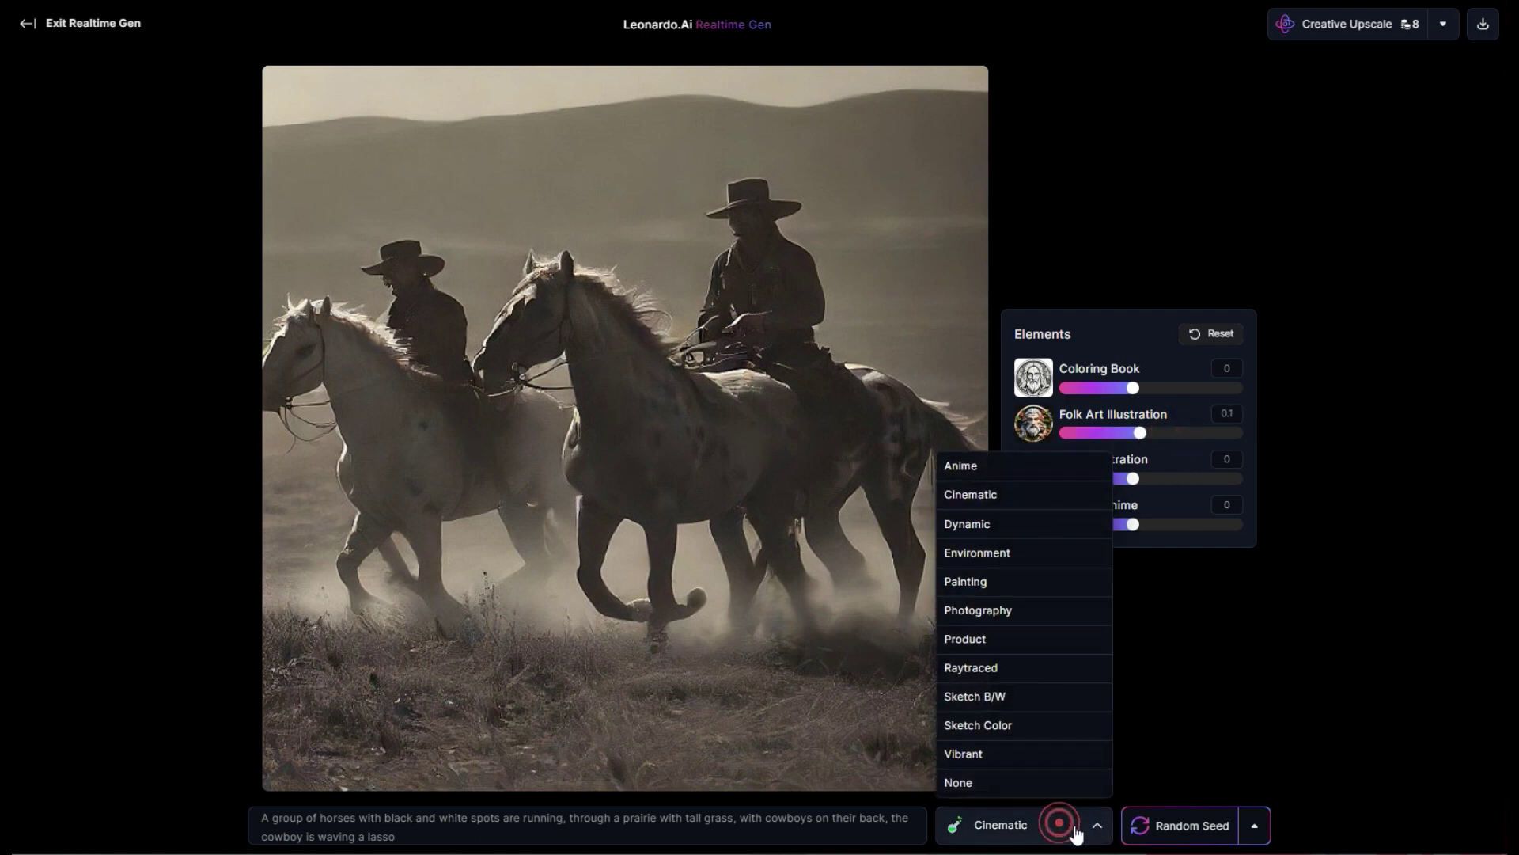
{"action": "left_click", "coordinate": [996, 580]}
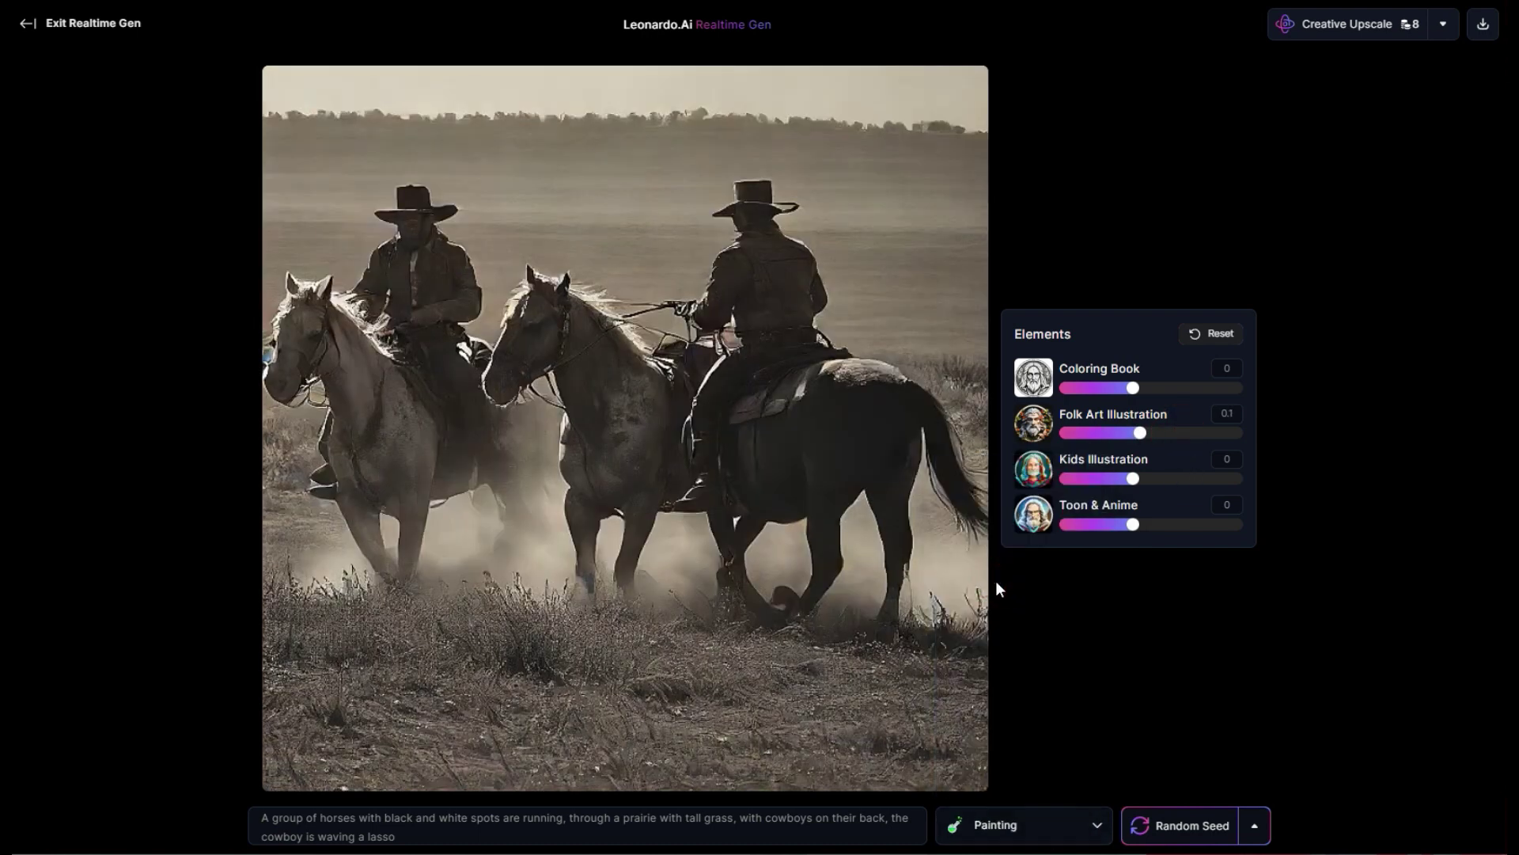
{"action": "left_click", "coordinate": [1057, 827]}
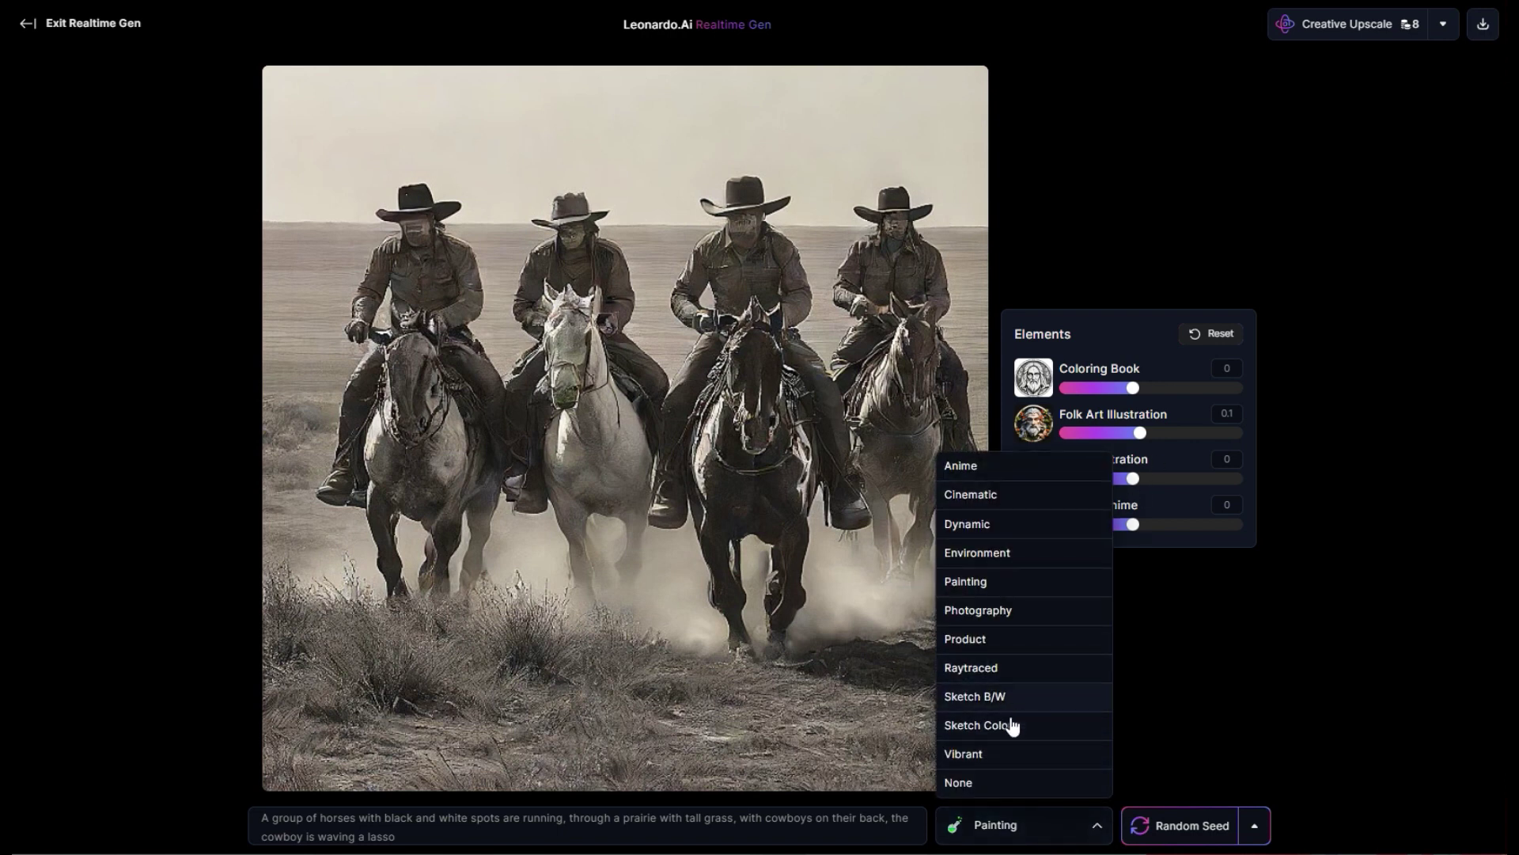
{"action": "left_click", "coordinate": [1010, 728]}
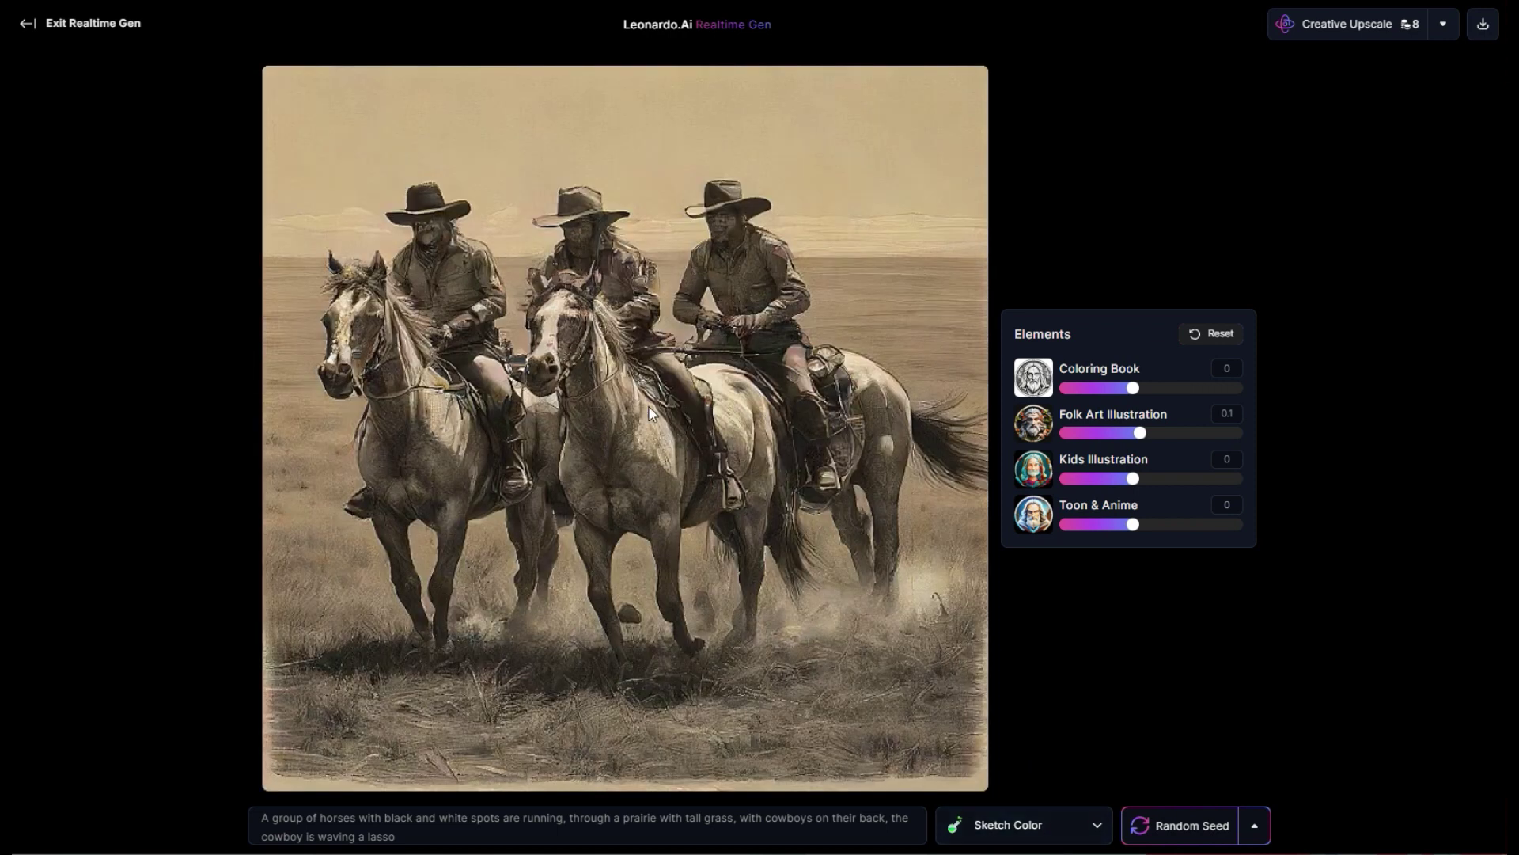
{"action": "left_click", "coordinate": [1010, 825]}
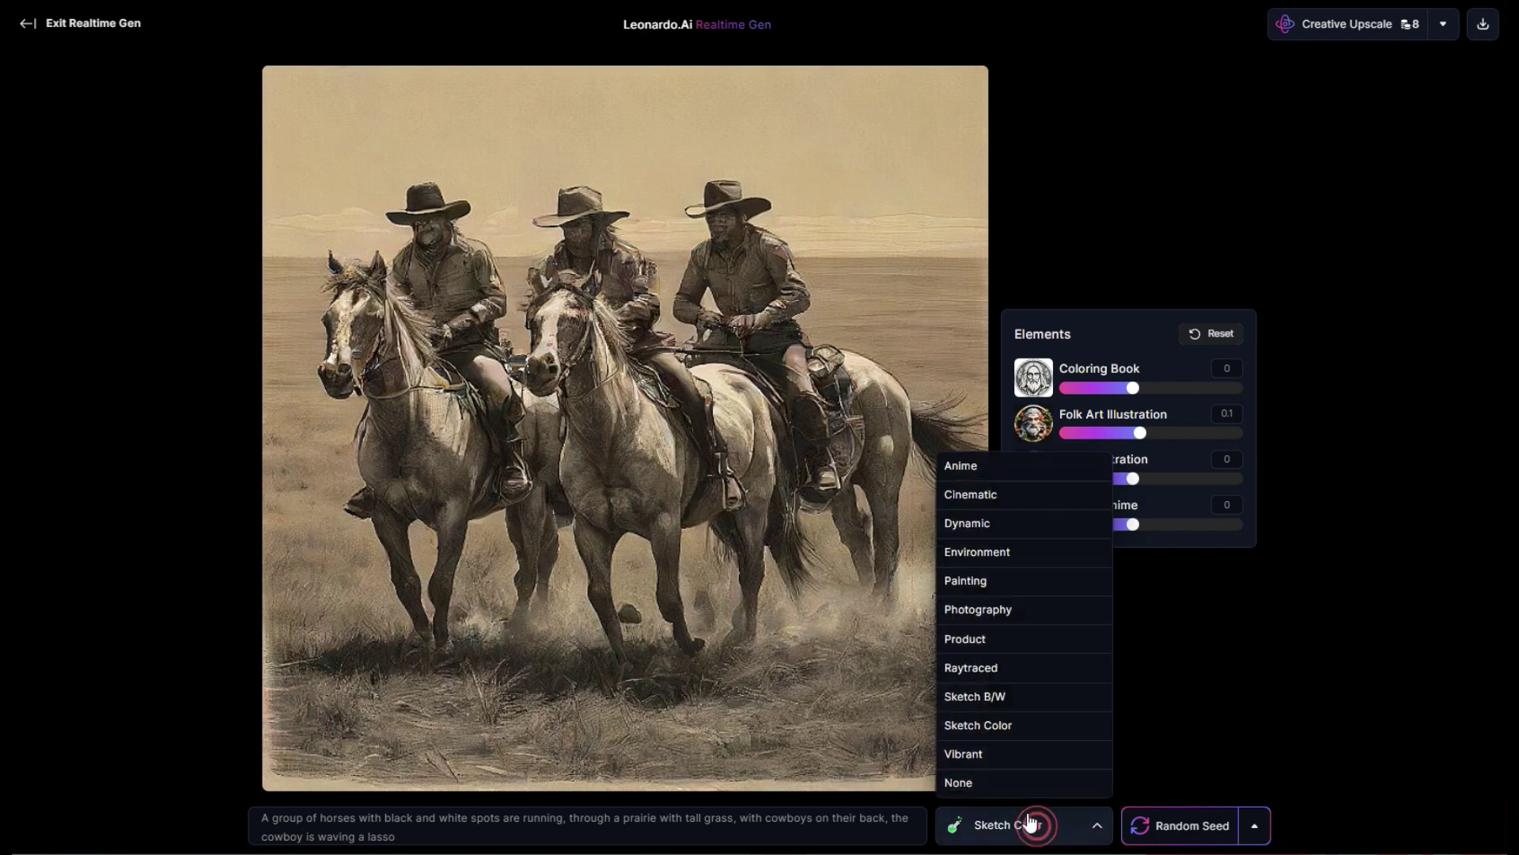
{"action": "left_click", "coordinate": [1000, 749]}
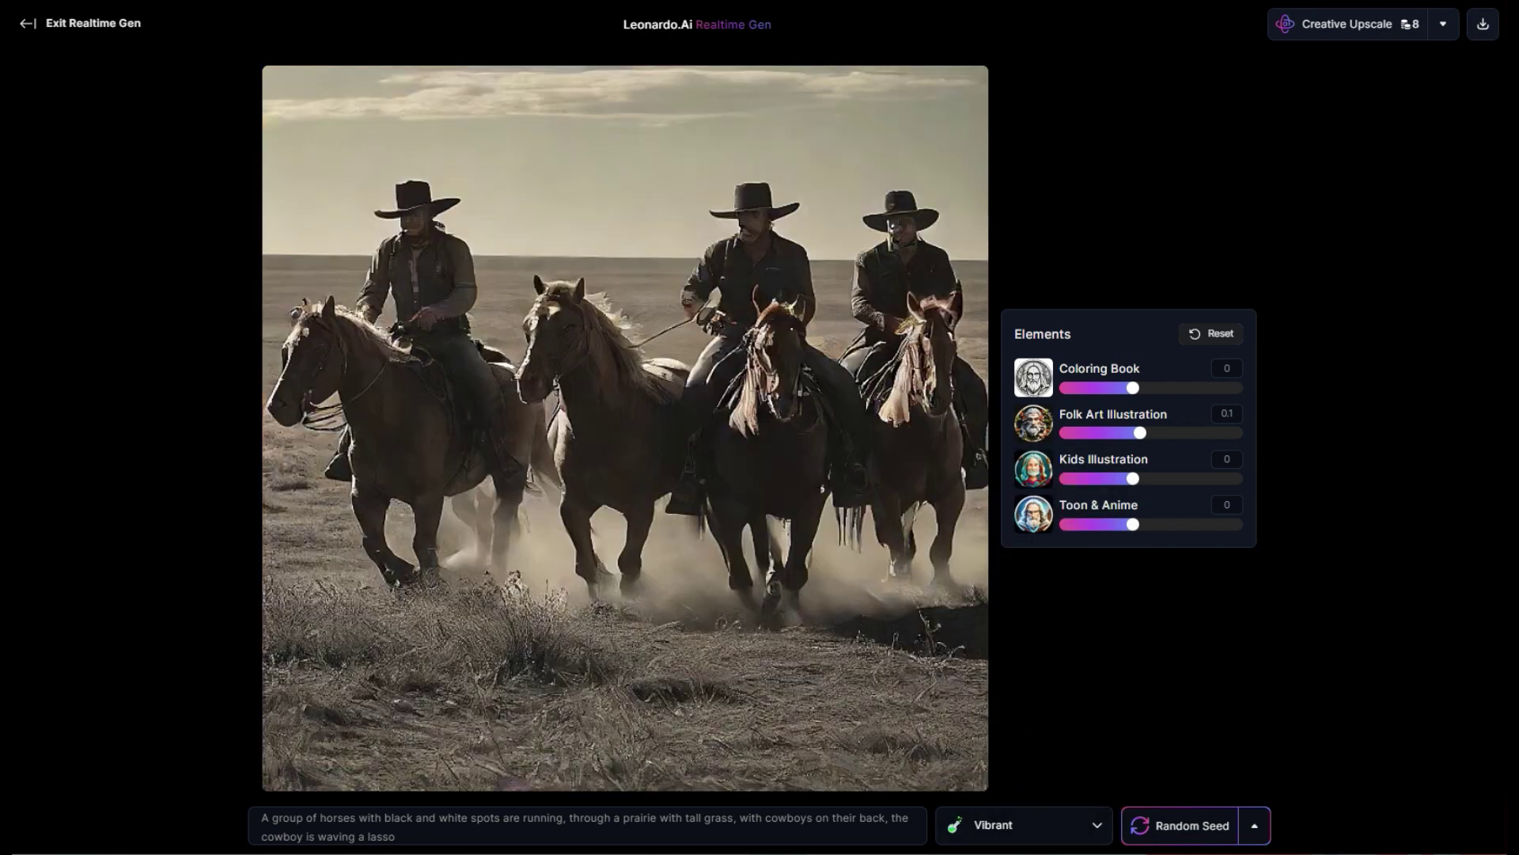
Step: Replace the prompt with 'a futuristic spaceship flies through the atmosphere of earth'
{"action": "triple_click", "coordinate": [255, 817]}
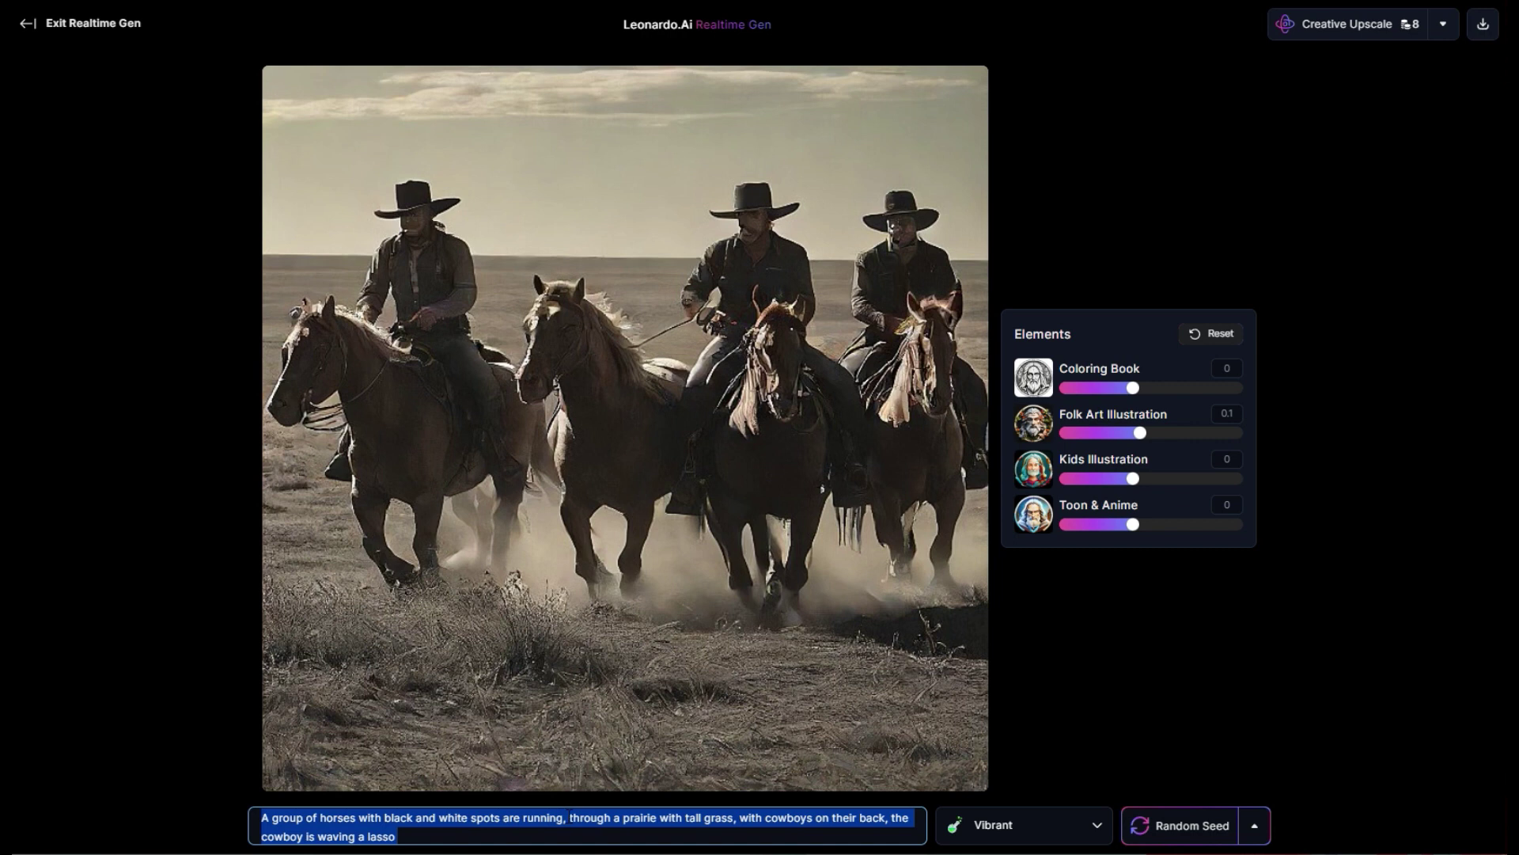
{"action": "key", "text": "BackSpace"}
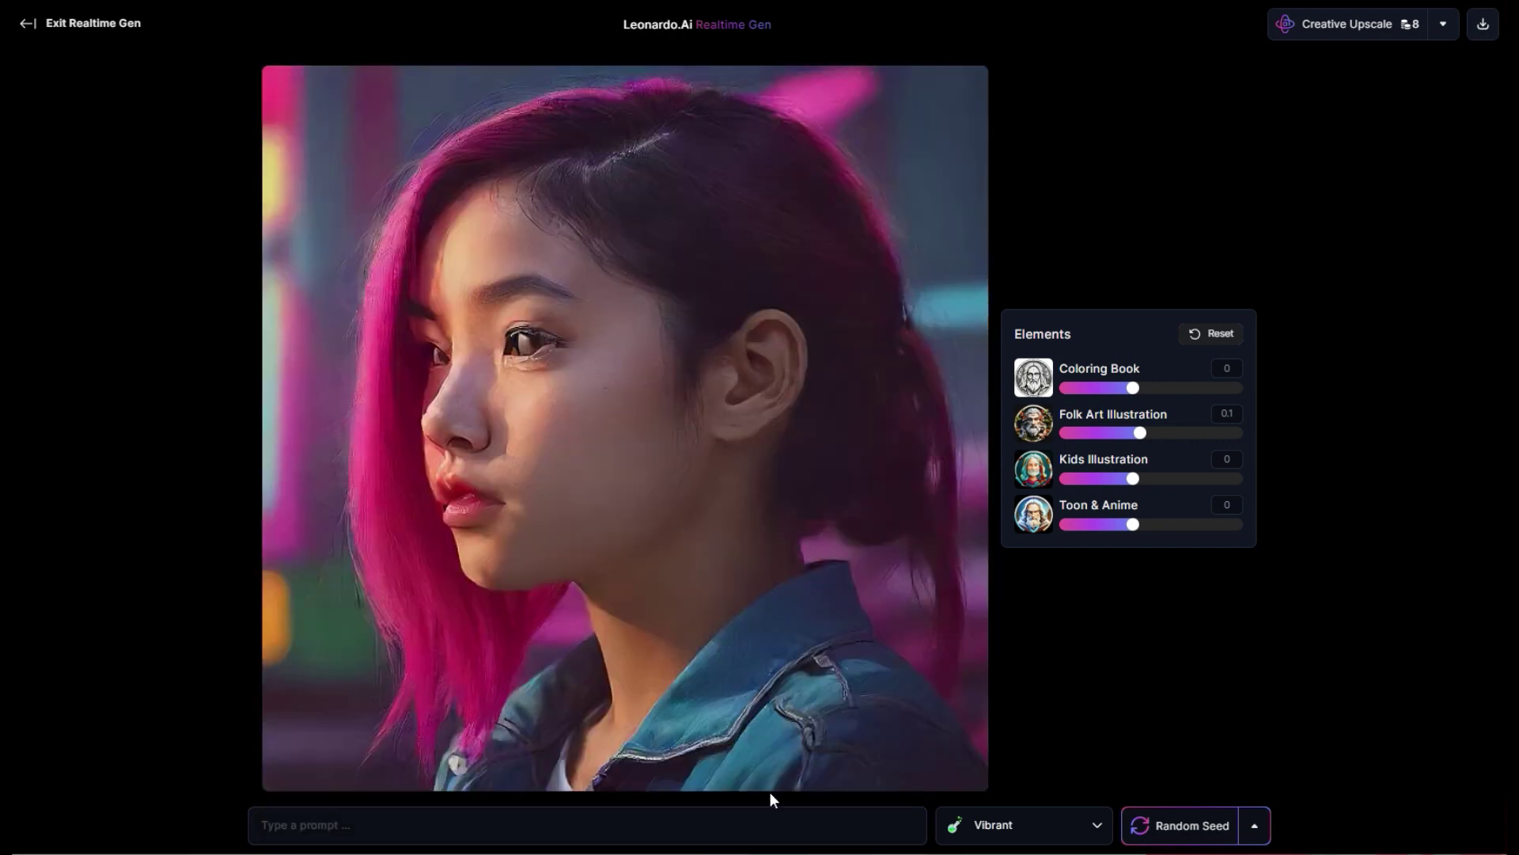
{"action": "left_click", "coordinate": [422, 825]}
{"action": "type", "text": "a futuristic"}
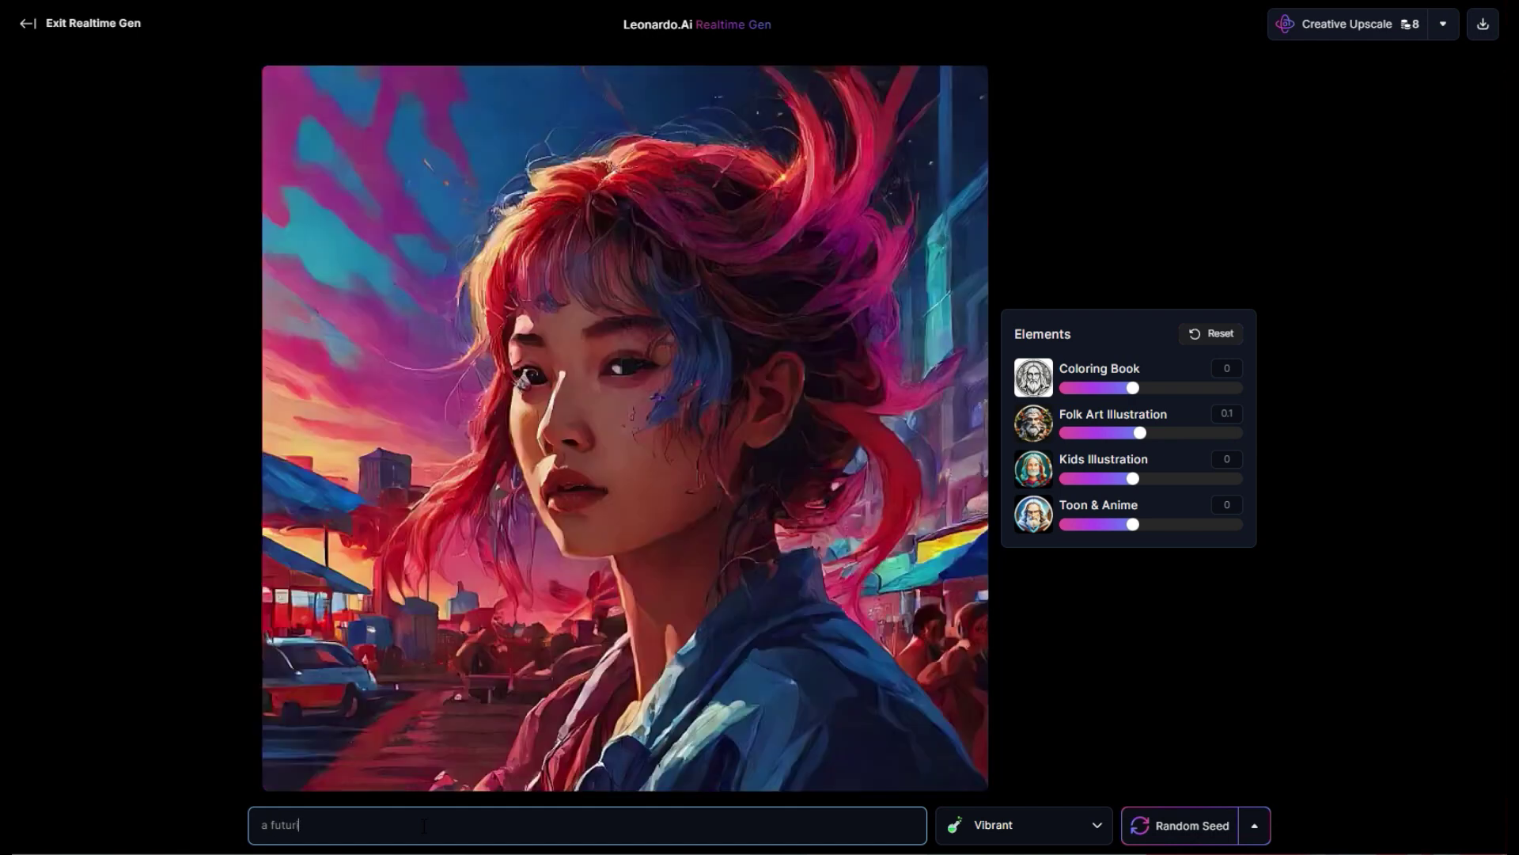
{"action": "type", "text": " speac"}
{"action": "key", "text": "BackSpace"}
{"action": "key", "text": "BackSpace"}
{"action": "key", "text": "BackSpace"}
{"action": "type", "text": "aceship"}
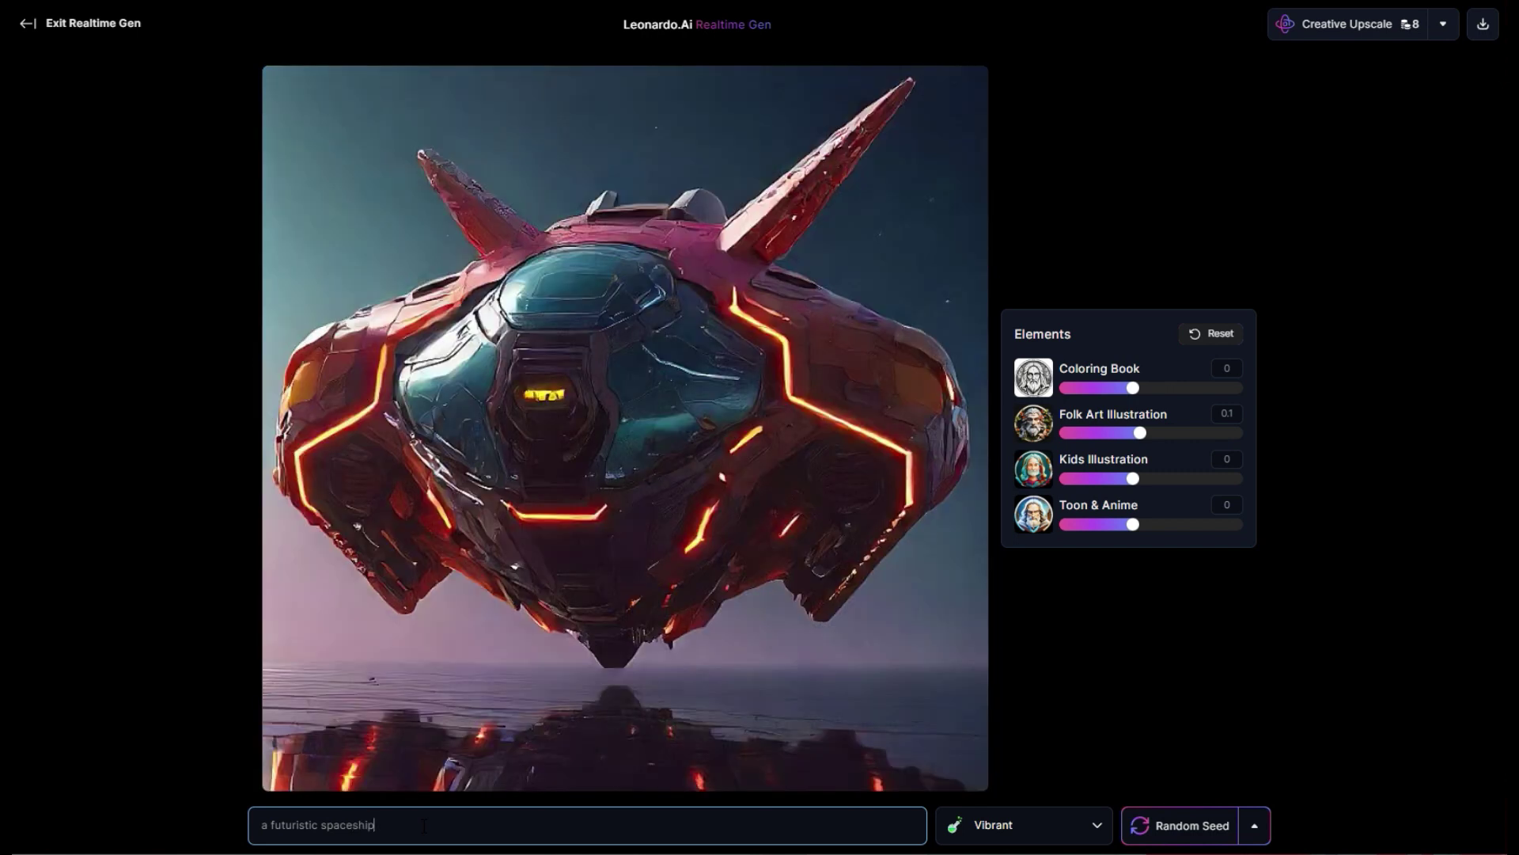
{"action": "type", "text": " flies through "}
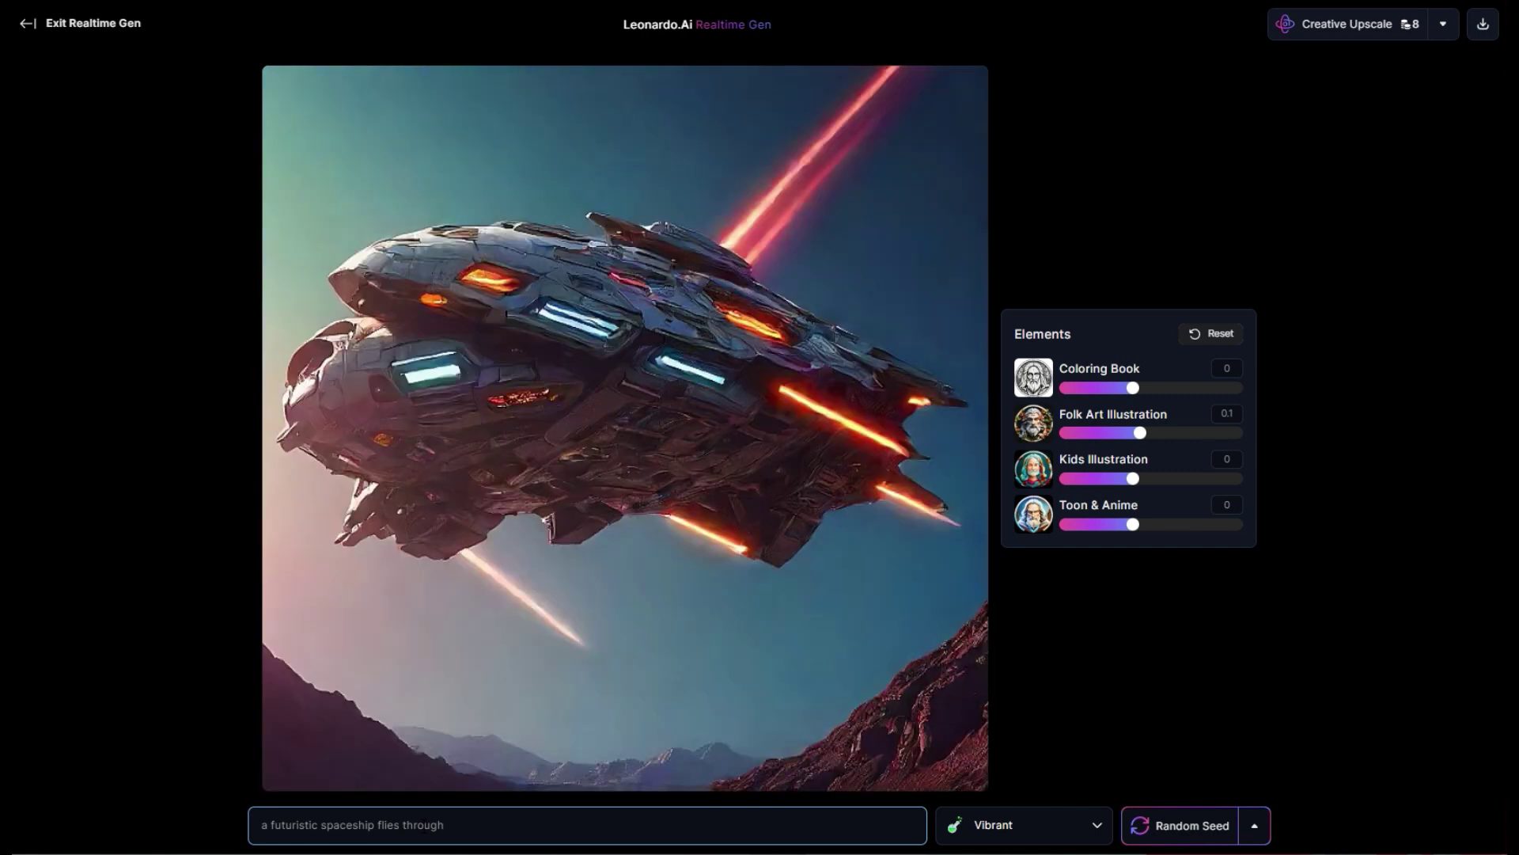
{"action": "type", "text": "the atmosphe"}
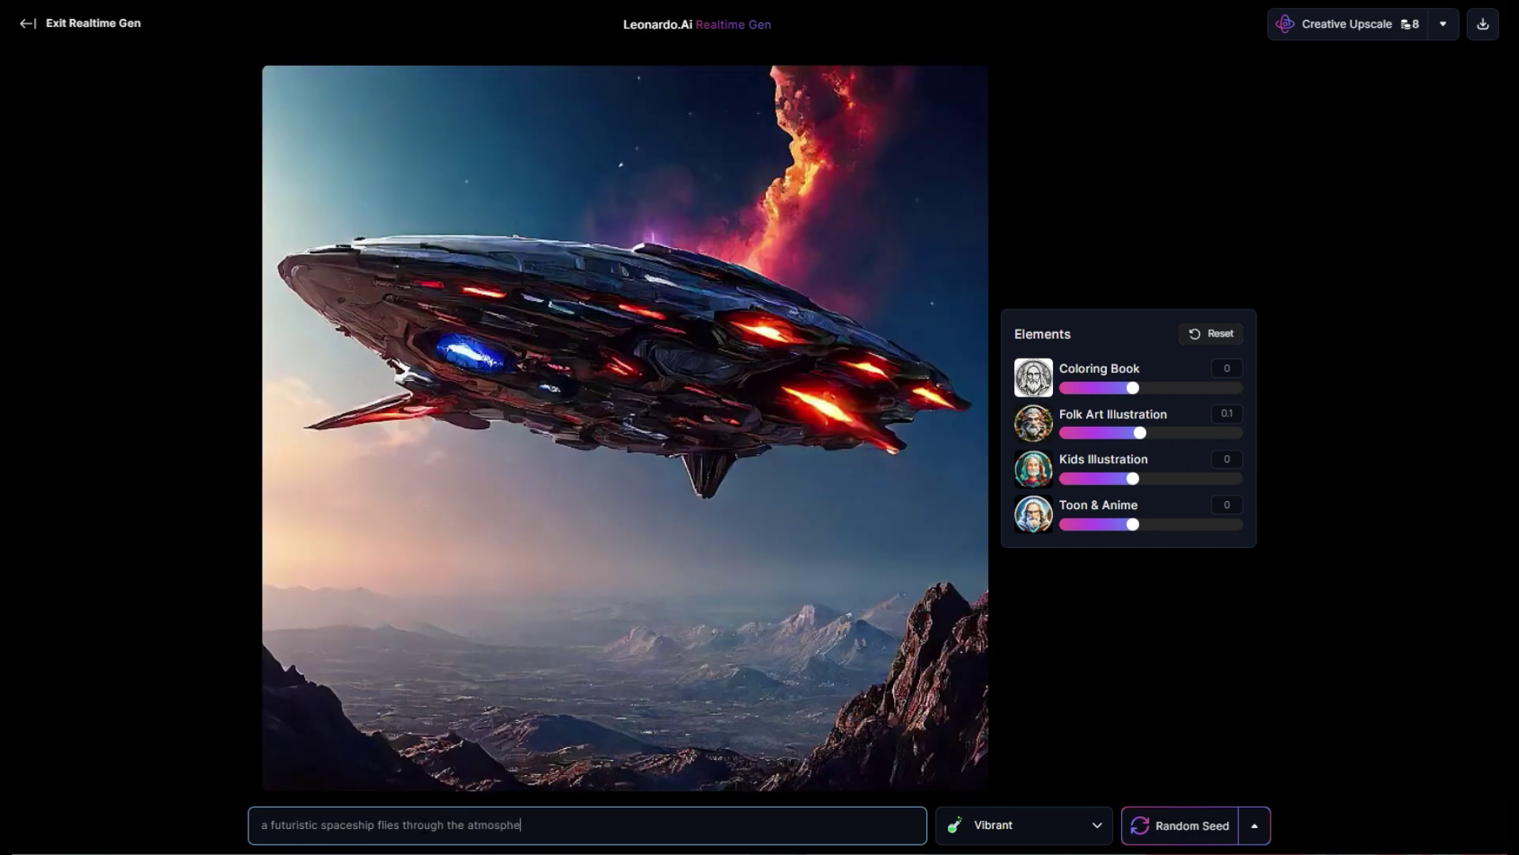
{"action": "type", "text": "re of"}
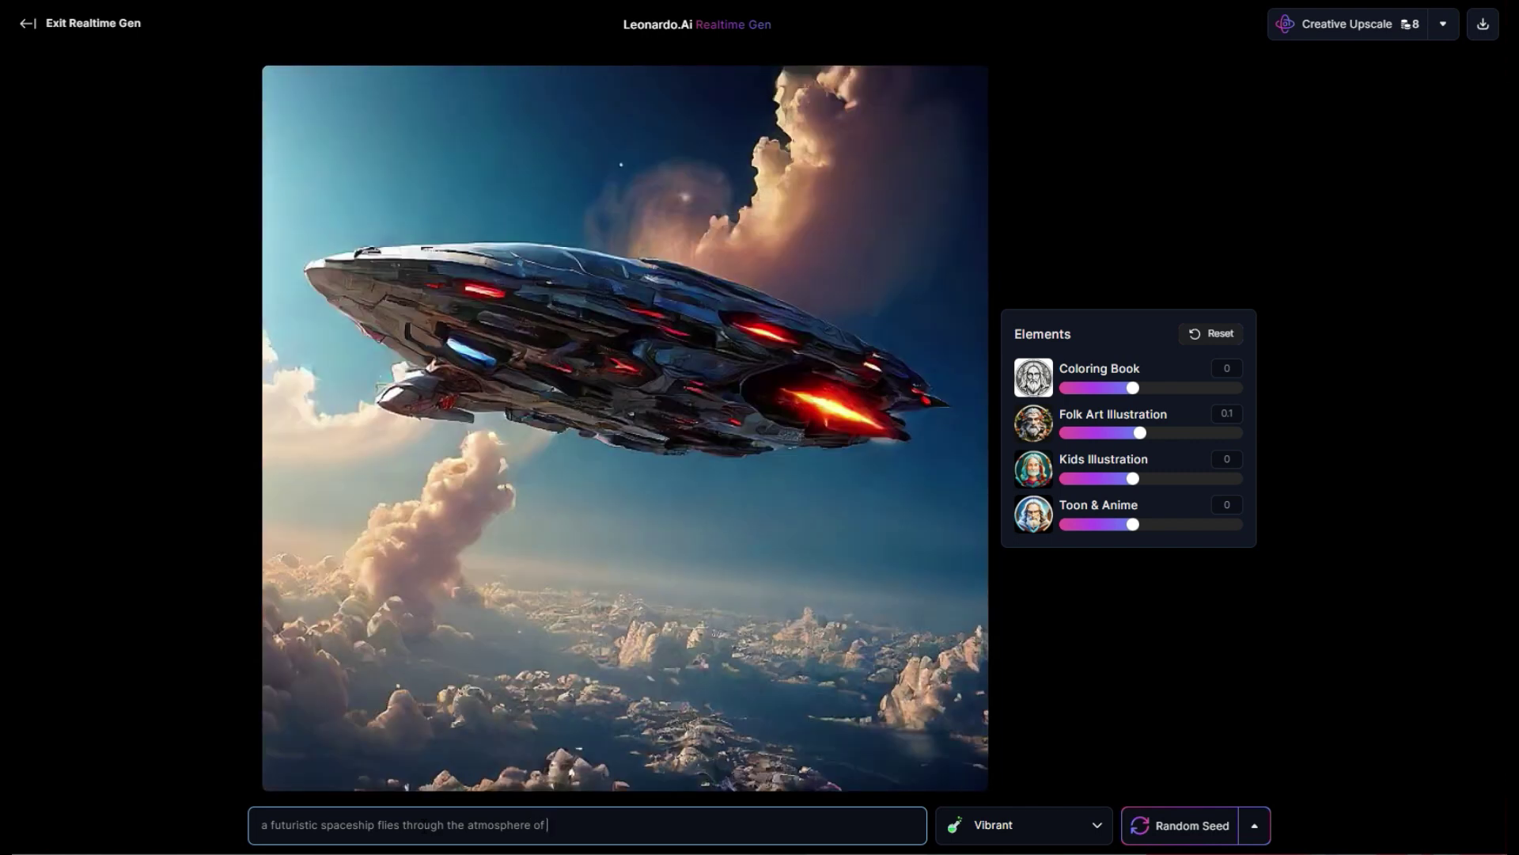
{"action": "type", "text": " earth"}
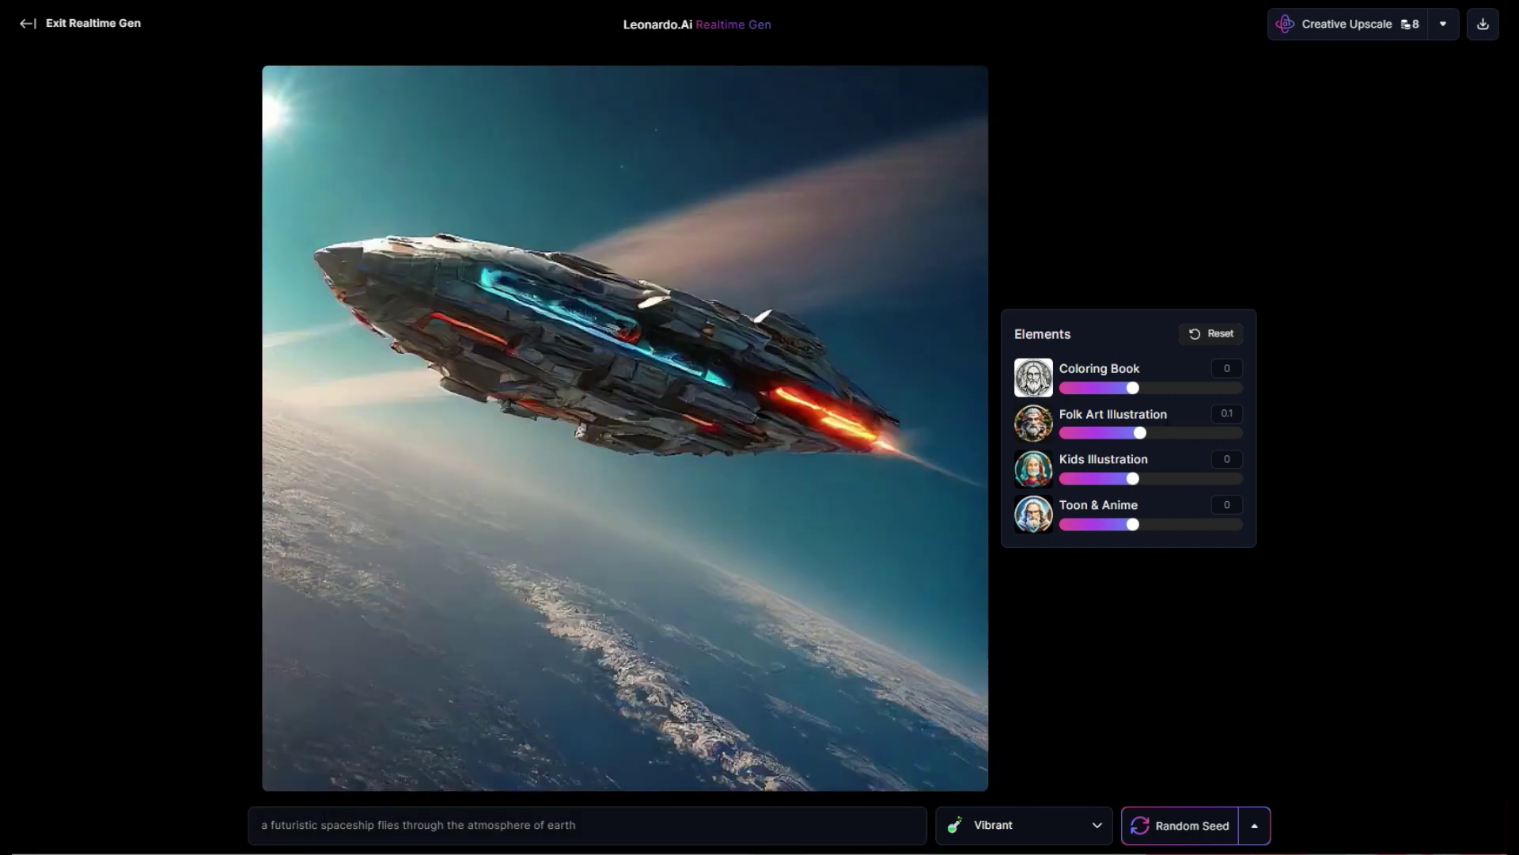
Step: Insert 'highly detailed' before futuristic and 'battle cruiser' before flies
{"action": "left_click", "coordinate": [267, 828]}
{"action": "type", "text": "highly "}
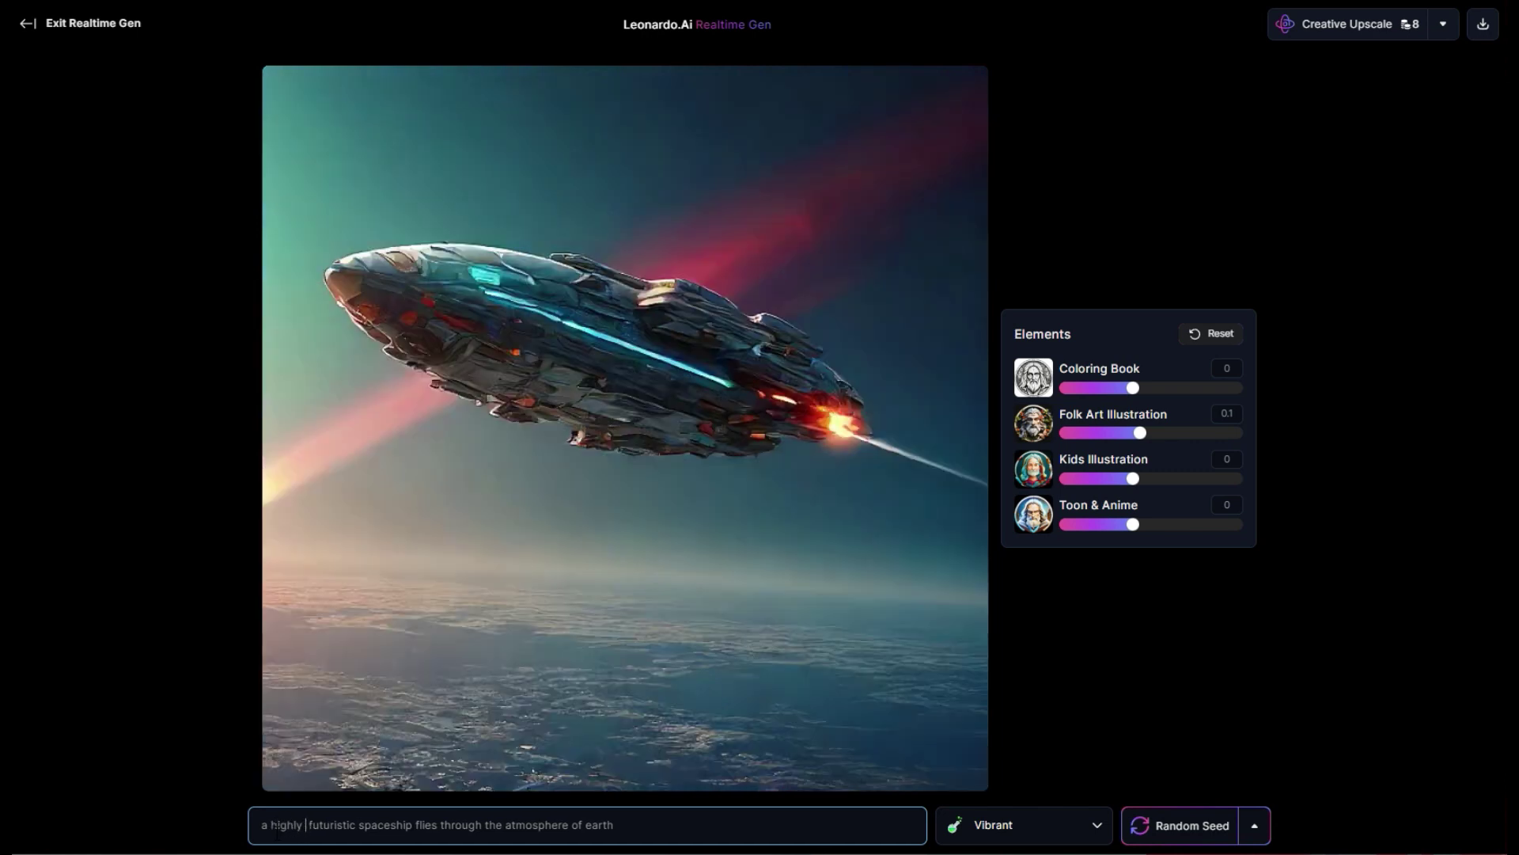
{"action": "type", "text": "detailed"}
{"action": "left_click", "coordinate": [458, 826]}
{"action": "type", "text": "battle cruiser"}
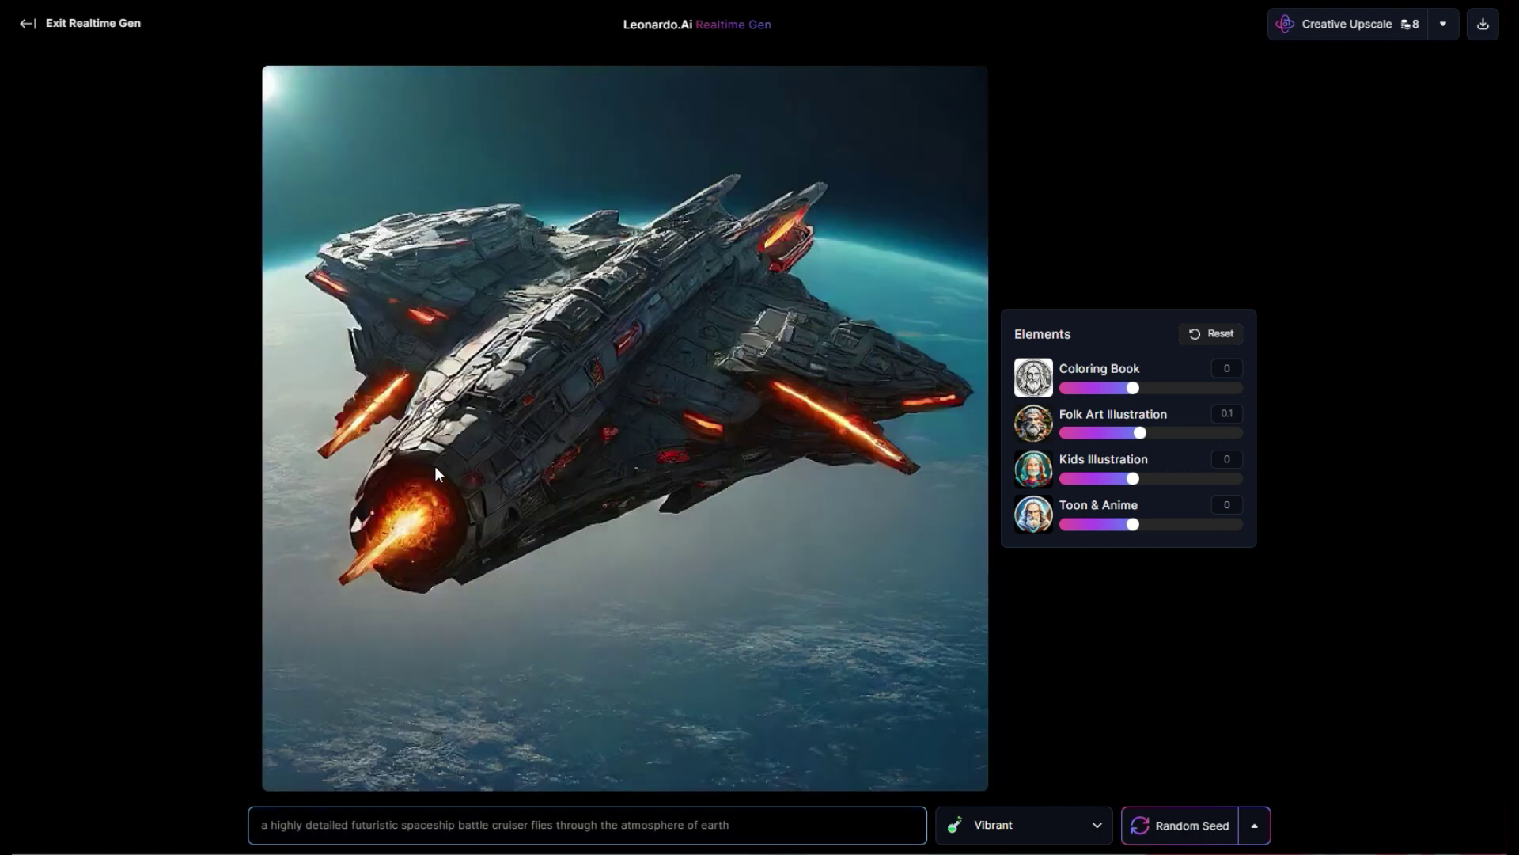
Step: Apply the Cinematic style and set Coloring Book and Folk Art Illustration to 0.2
{"action": "left_click", "coordinate": [997, 823]}
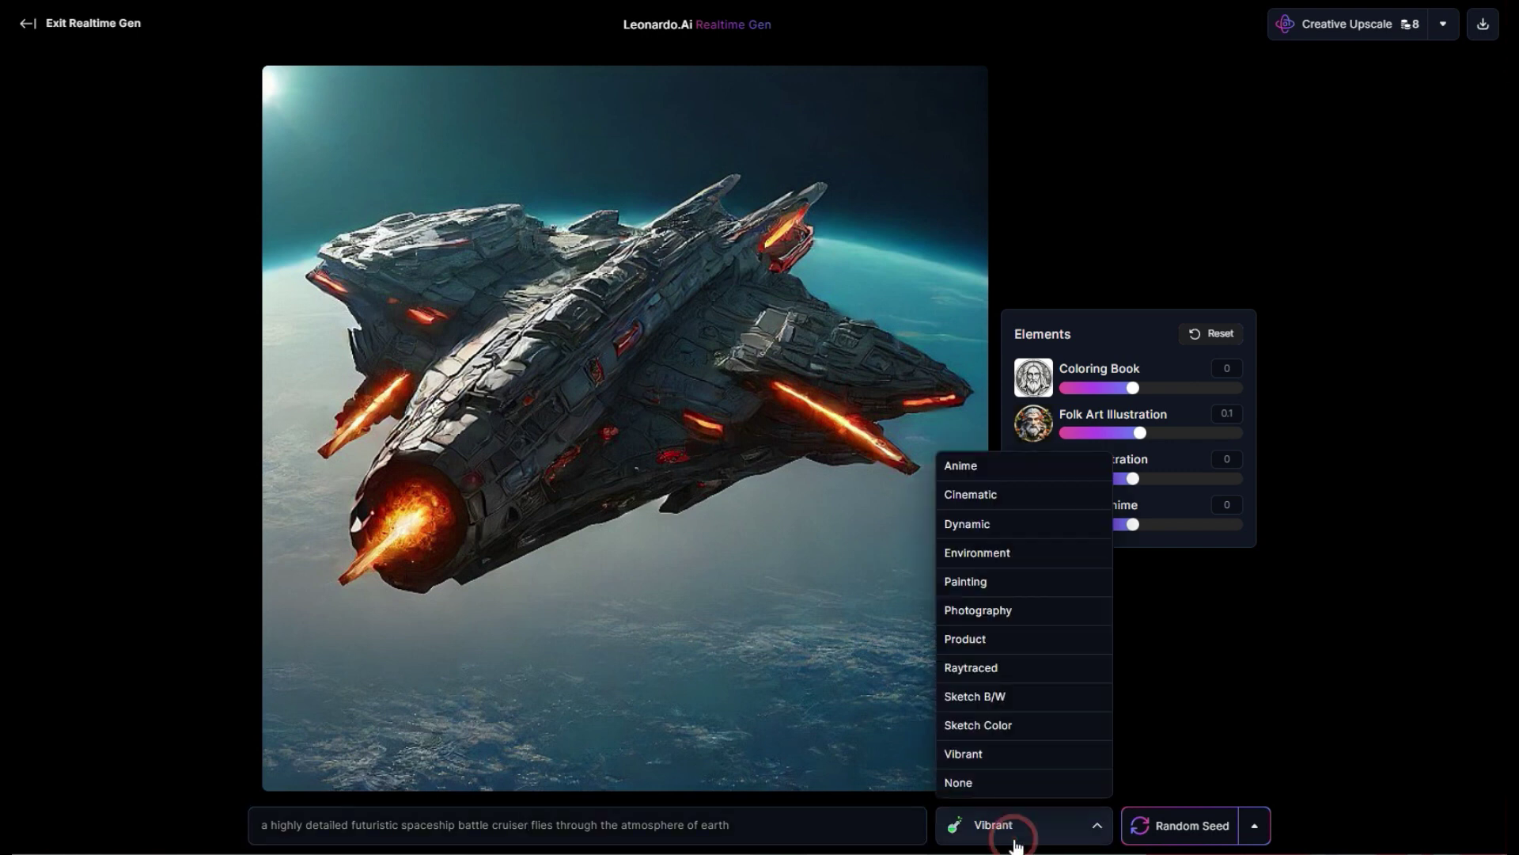
{"action": "left_click", "coordinate": [1002, 496]}
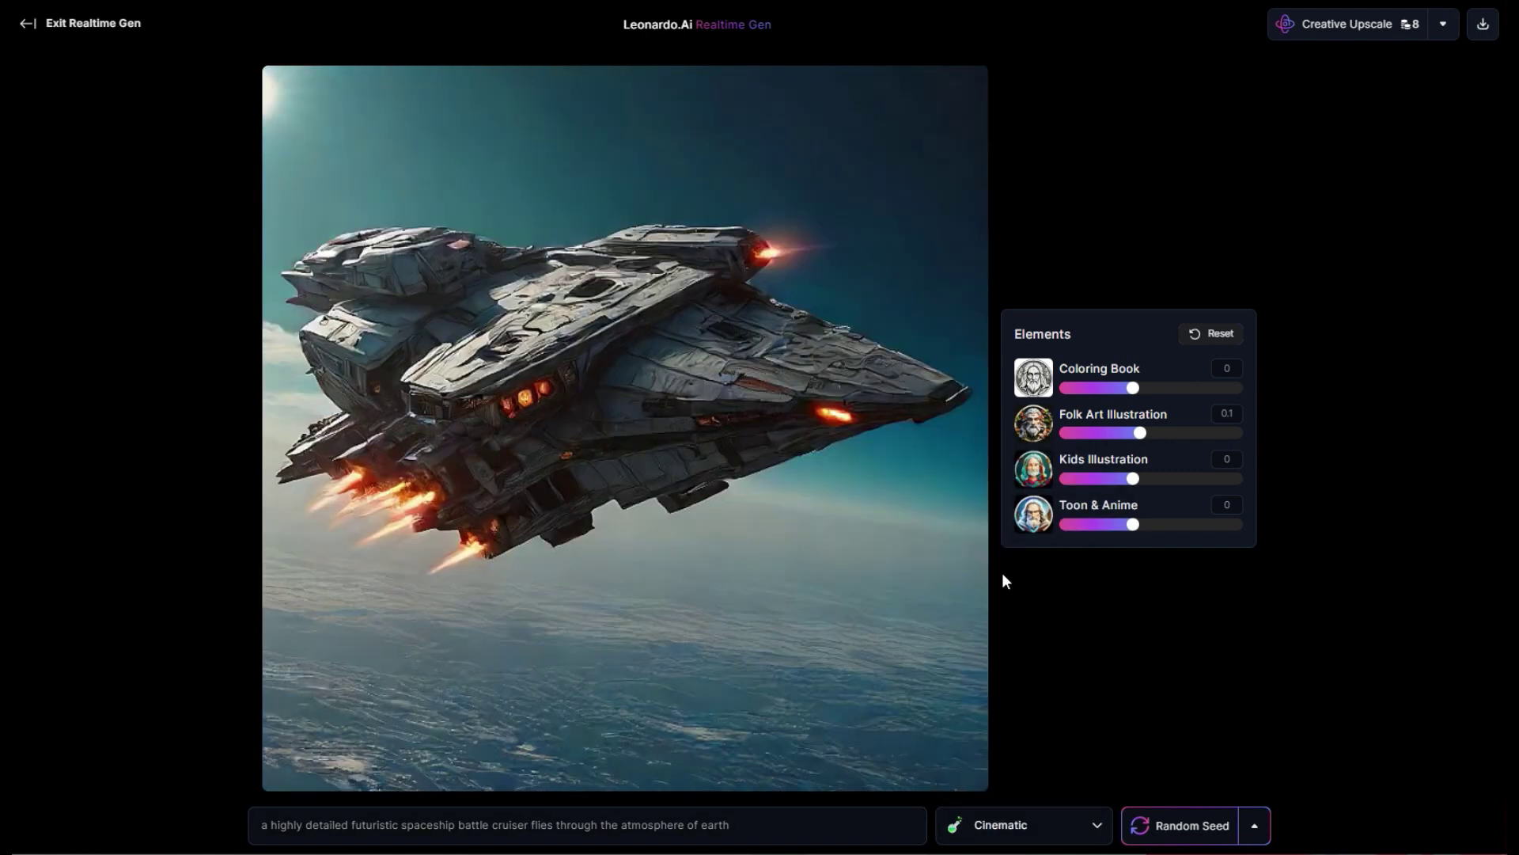
{"action": "left_click_drag", "start_coordinate": [1140, 433], "coordinate": [1110, 433]}
{"action": "left_click", "coordinate": [797, 823]}
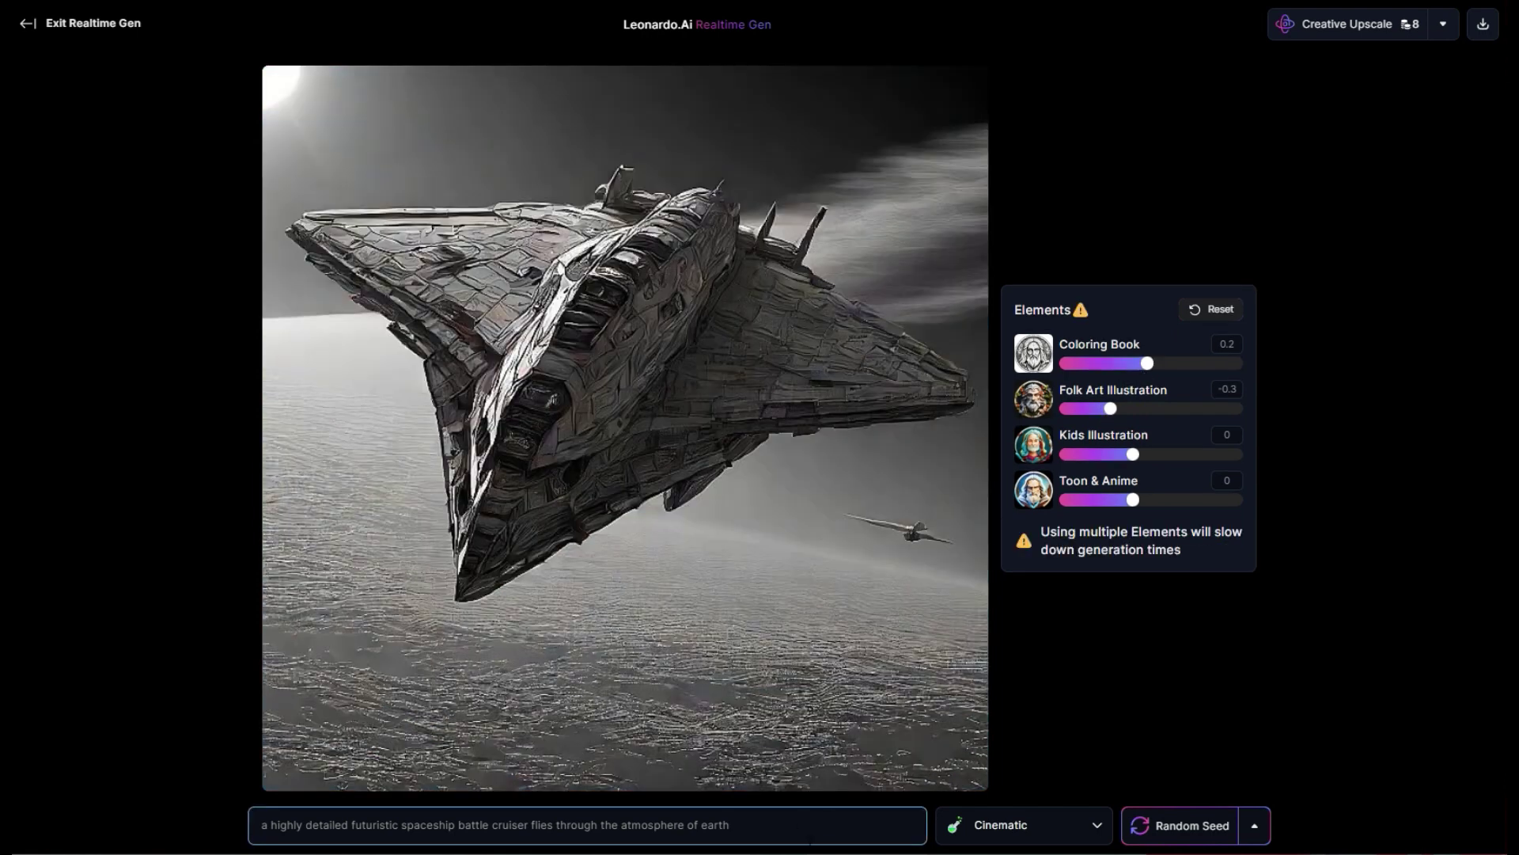
{"action": "left_click_drag", "start_coordinate": [1110, 408], "coordinate": [1147, 409]}
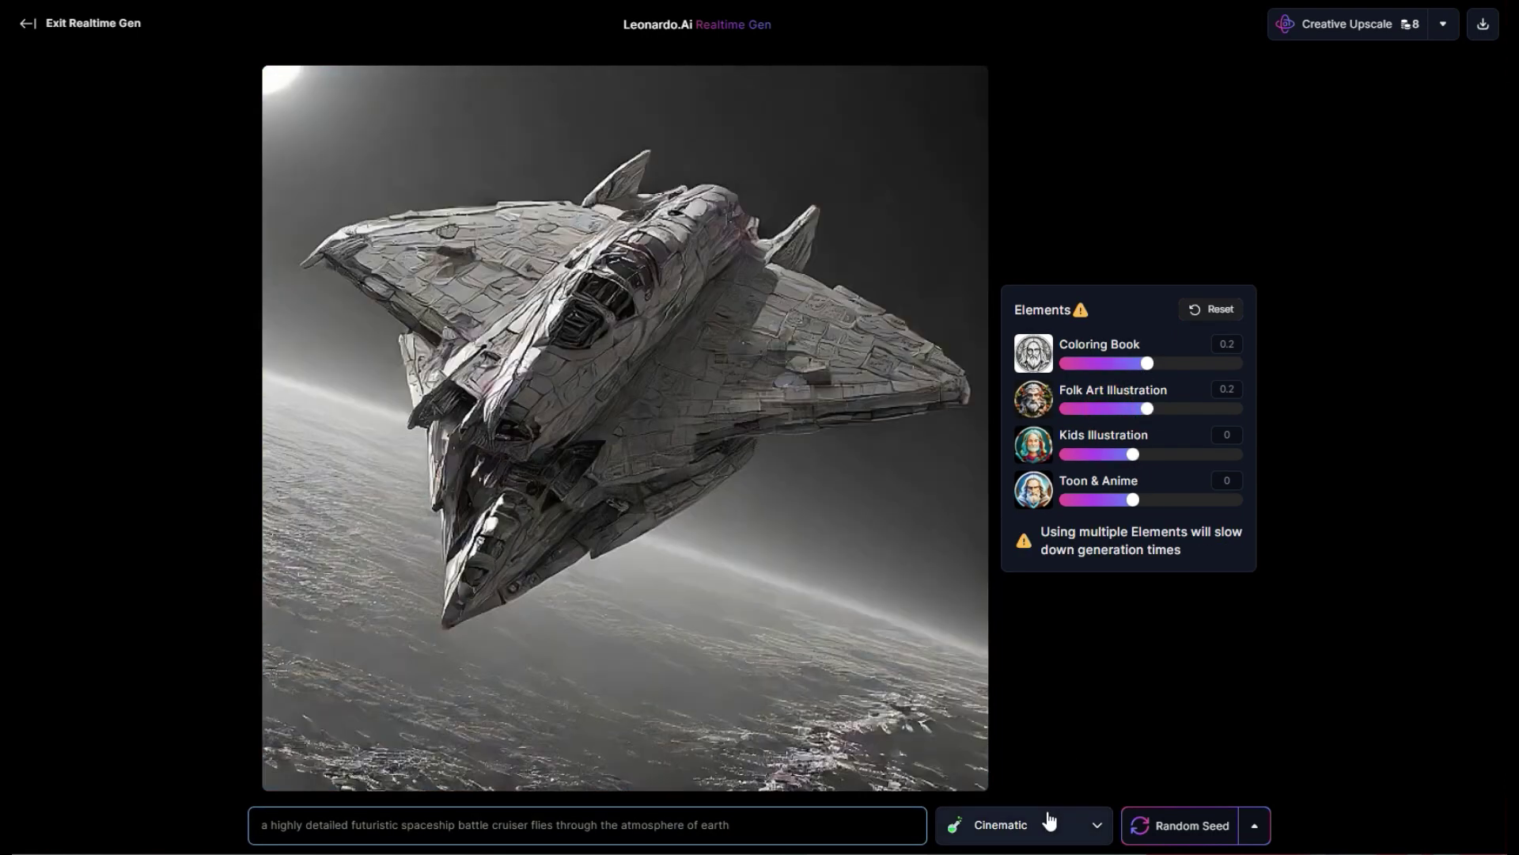
Step: Try the Product and Sketch B/W styles, then settle on Sketch Color
{"action": "left_click", "coordinate": [1049, 825]}
{"action": "left_click", "coordinate": [1009, 645]}
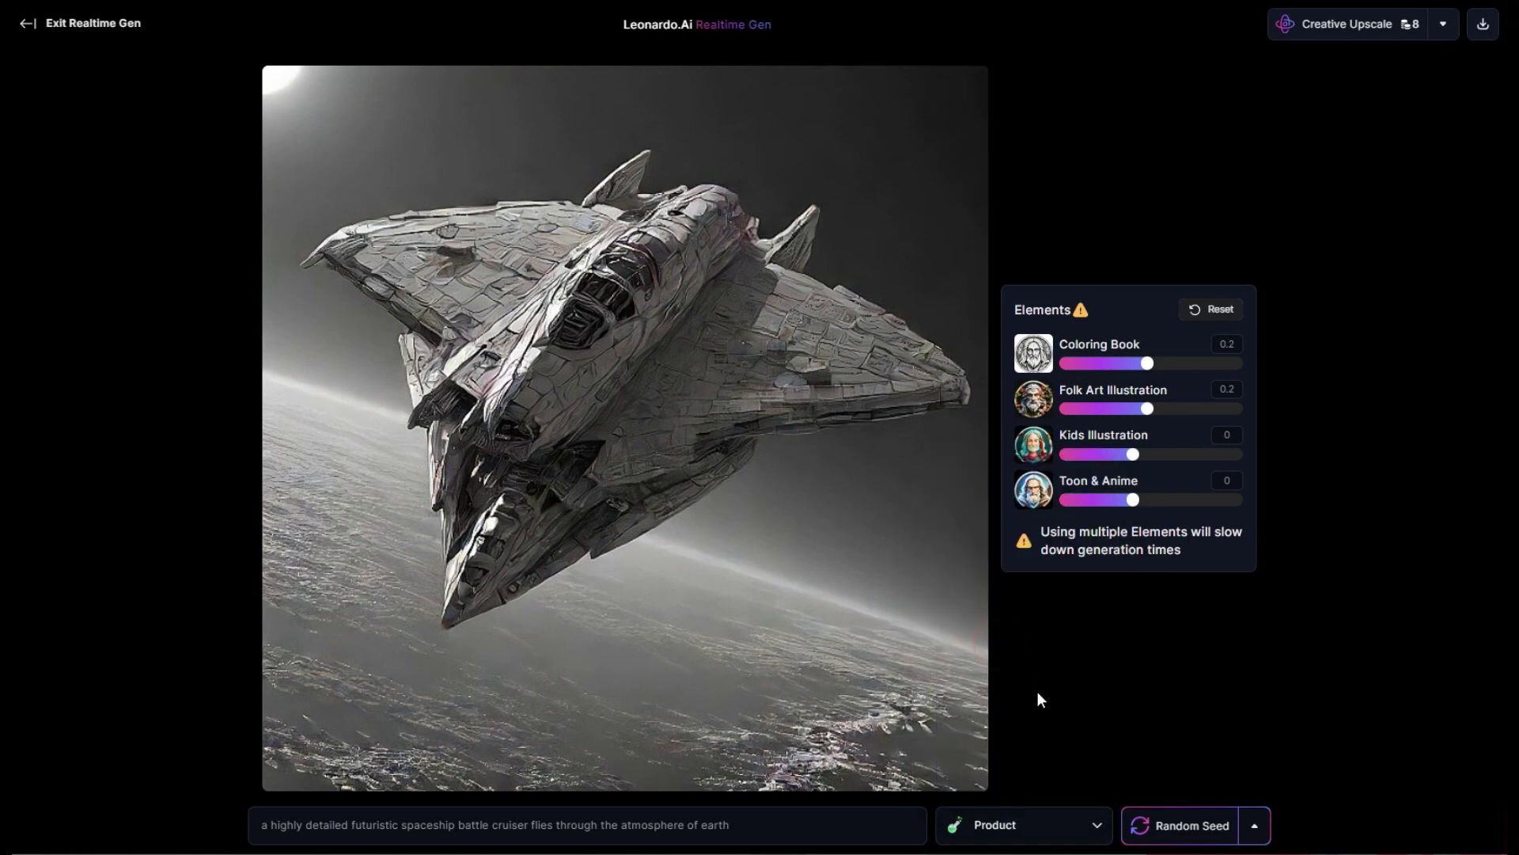
{"action": "left_click", "coordinate": [1062, 824]}
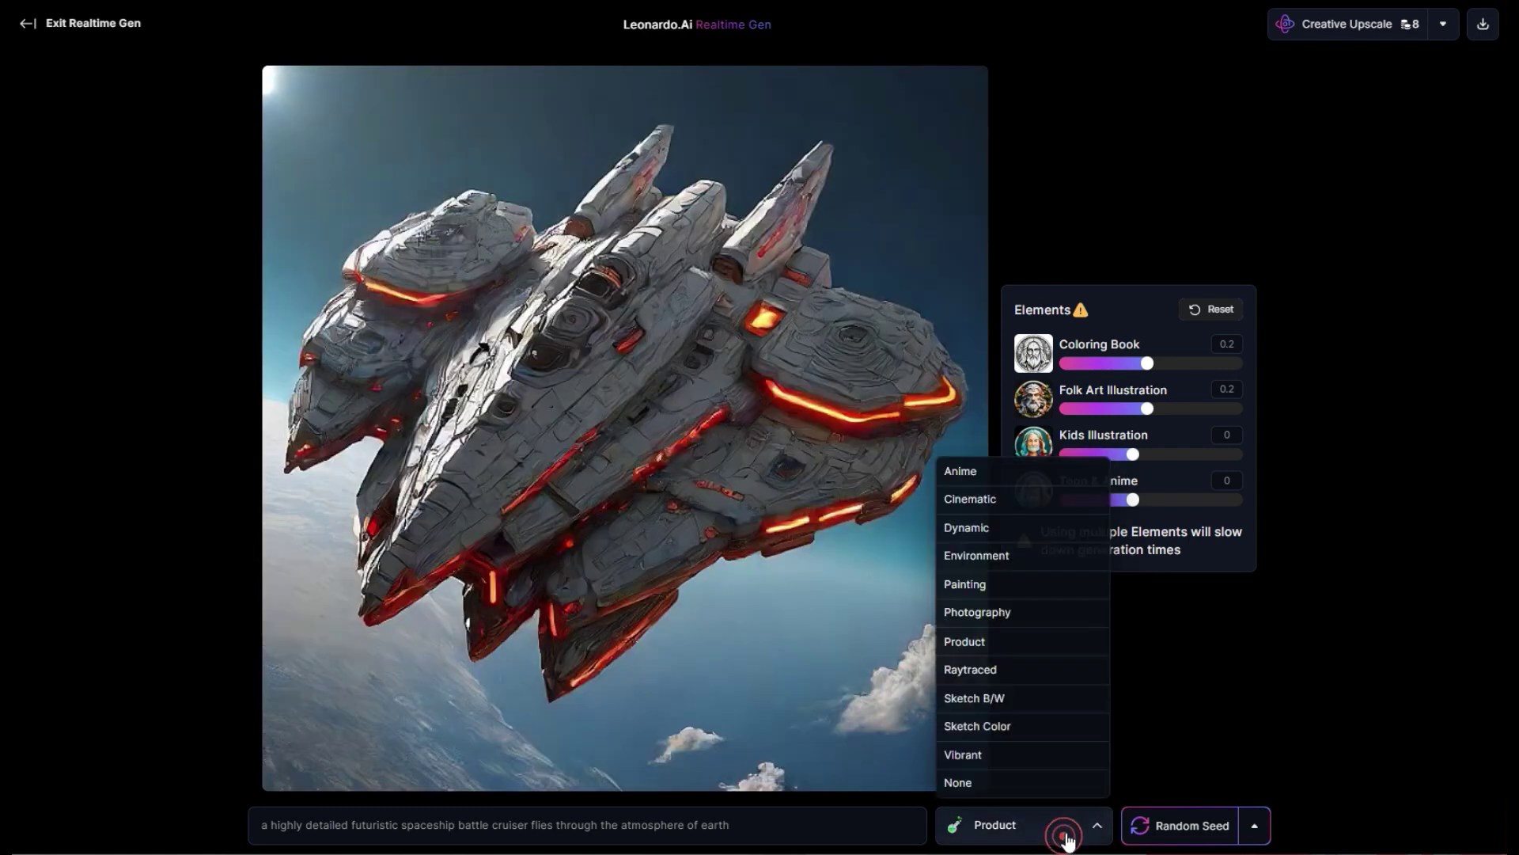
{"action": "left_click", "coordinate": [1027, 691]}
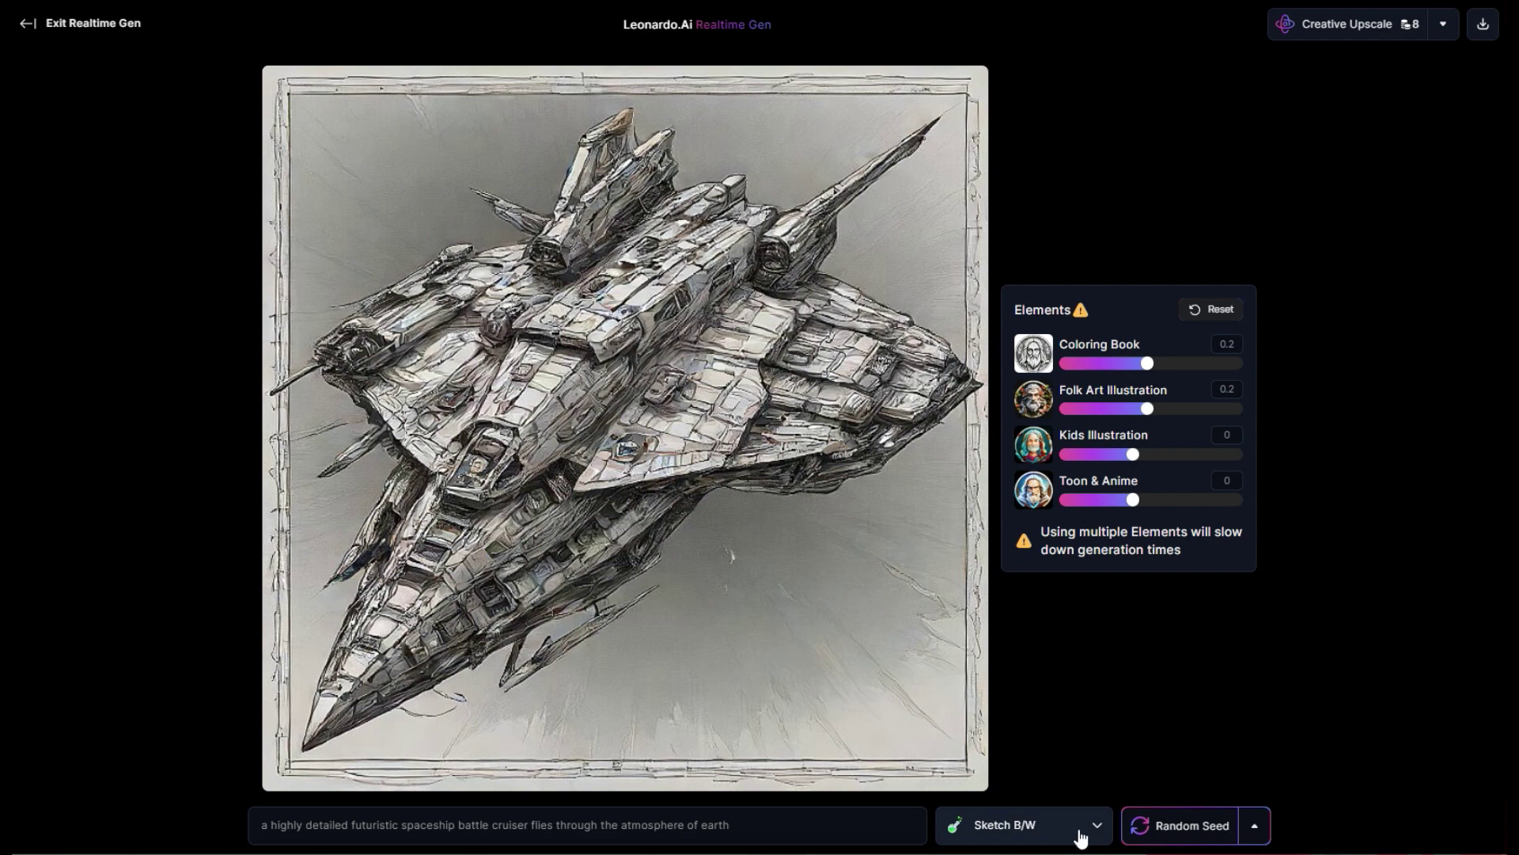
{"action": "left_click", "coordinate": [1077, 831]}
{"action": "left_click", "coordinate": [1010, 723]}
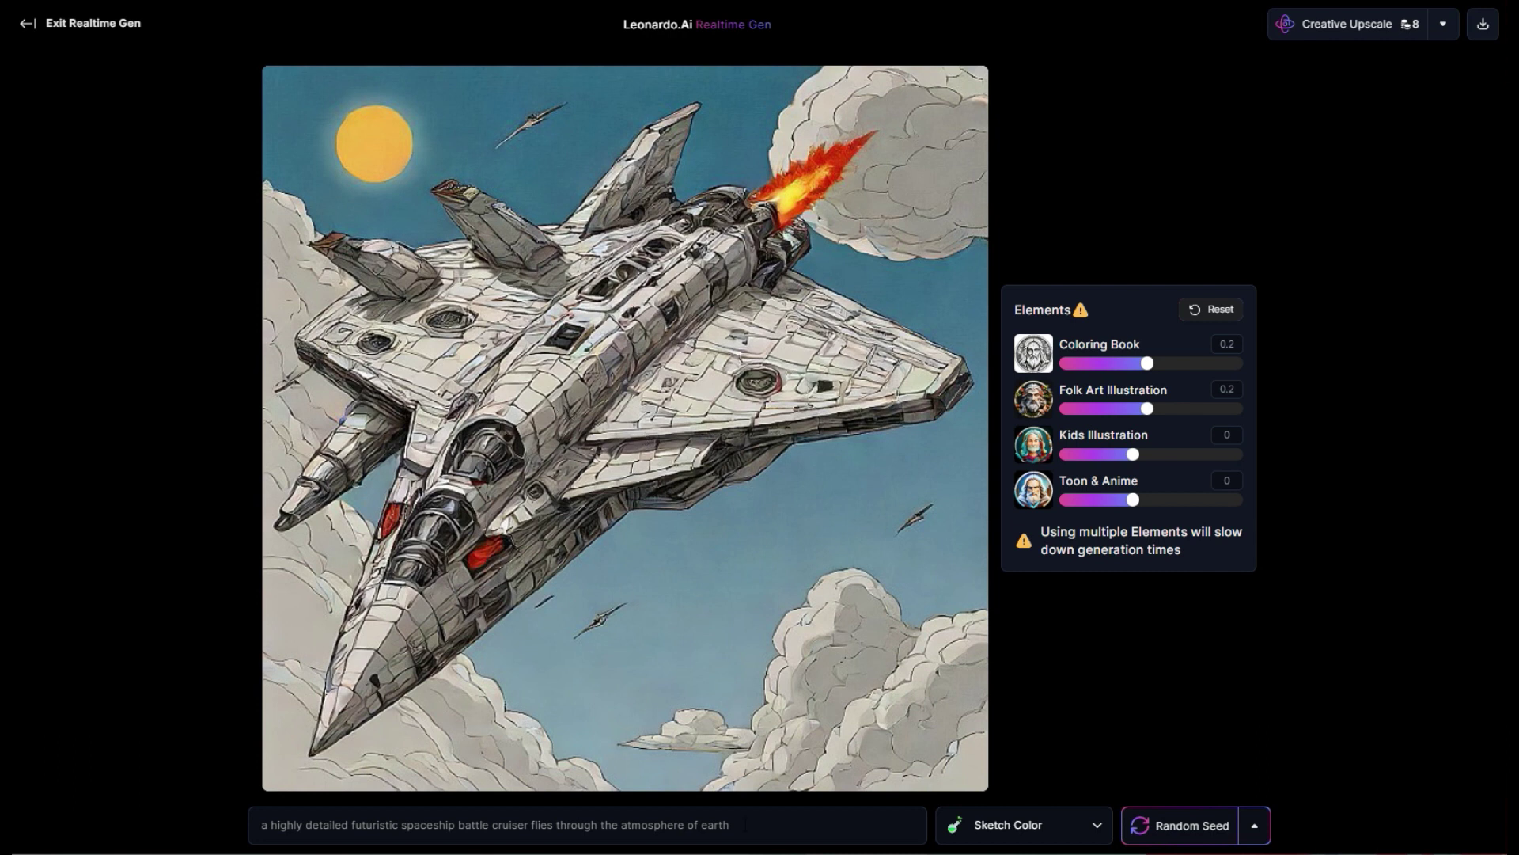
Step: Add 'triangular' after 'highly' in the spaceship prompt
{"action": "left_click", "coordinate": [305, 825]}
{"action": "type", "text": "triangular"}
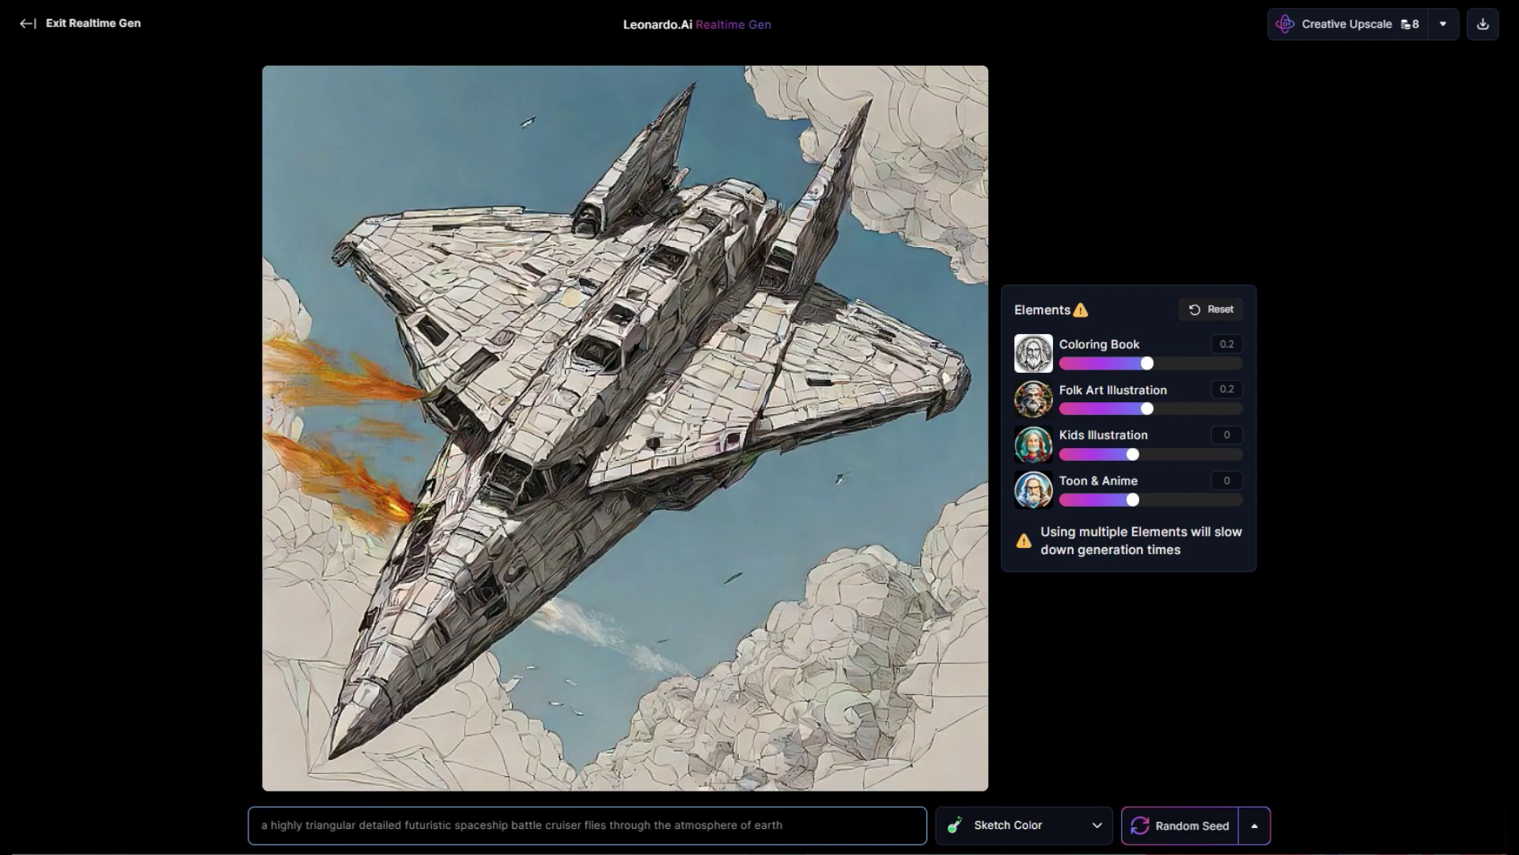
{"action": "left_click", "coordinate": [502, 826]}
{"action": "left_click", "coordinate": [669, 825]}
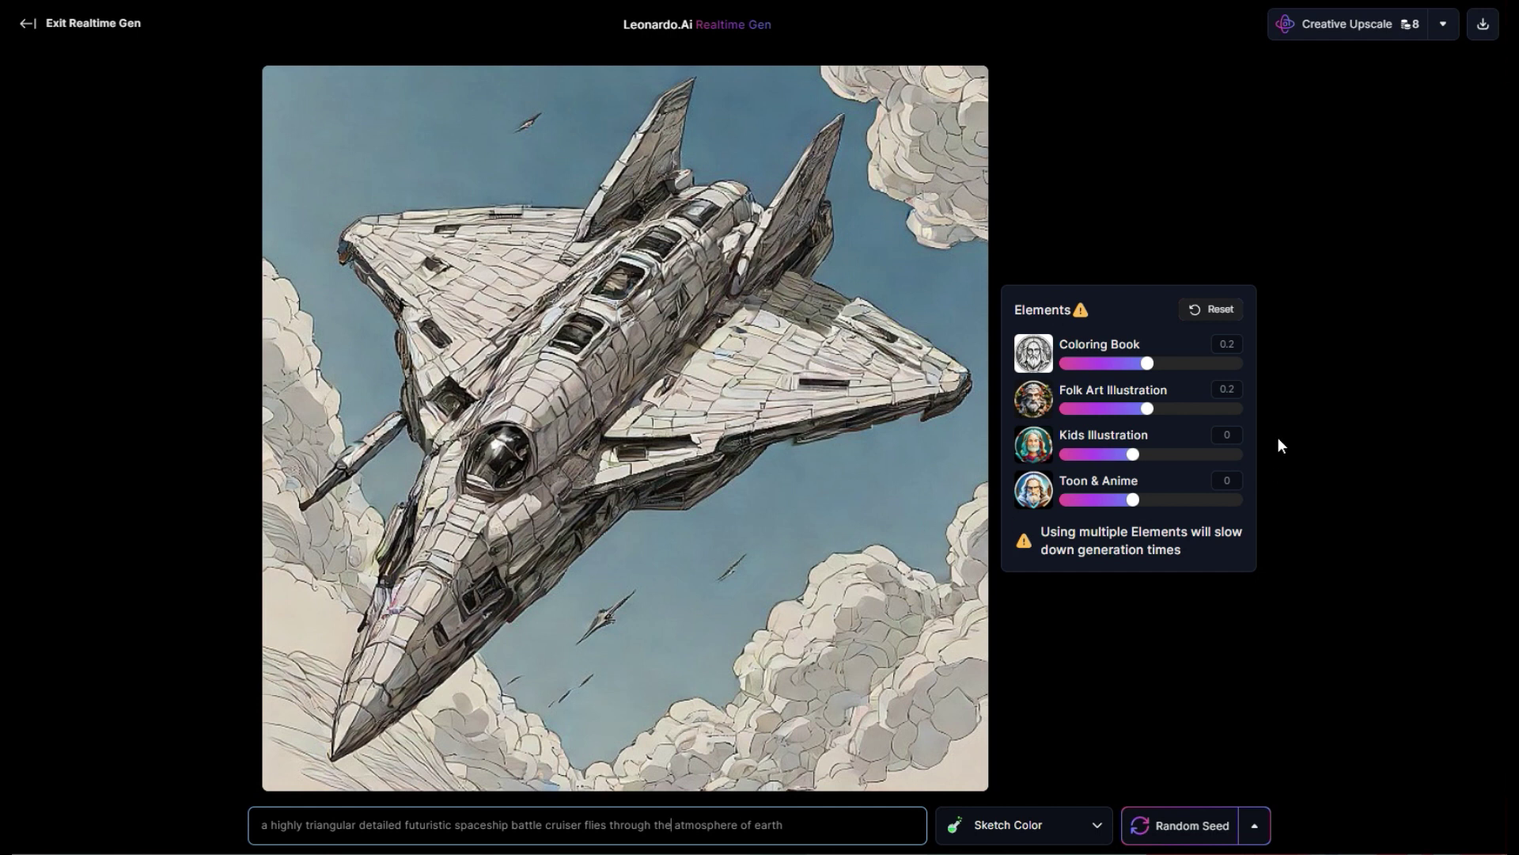
Step: Push Toon & Anime below zero, then reset all element strengths to 0
{"action": "left_click_drag", "start_coordinate": [1137, 503], "coordinate": [1117, 467]}
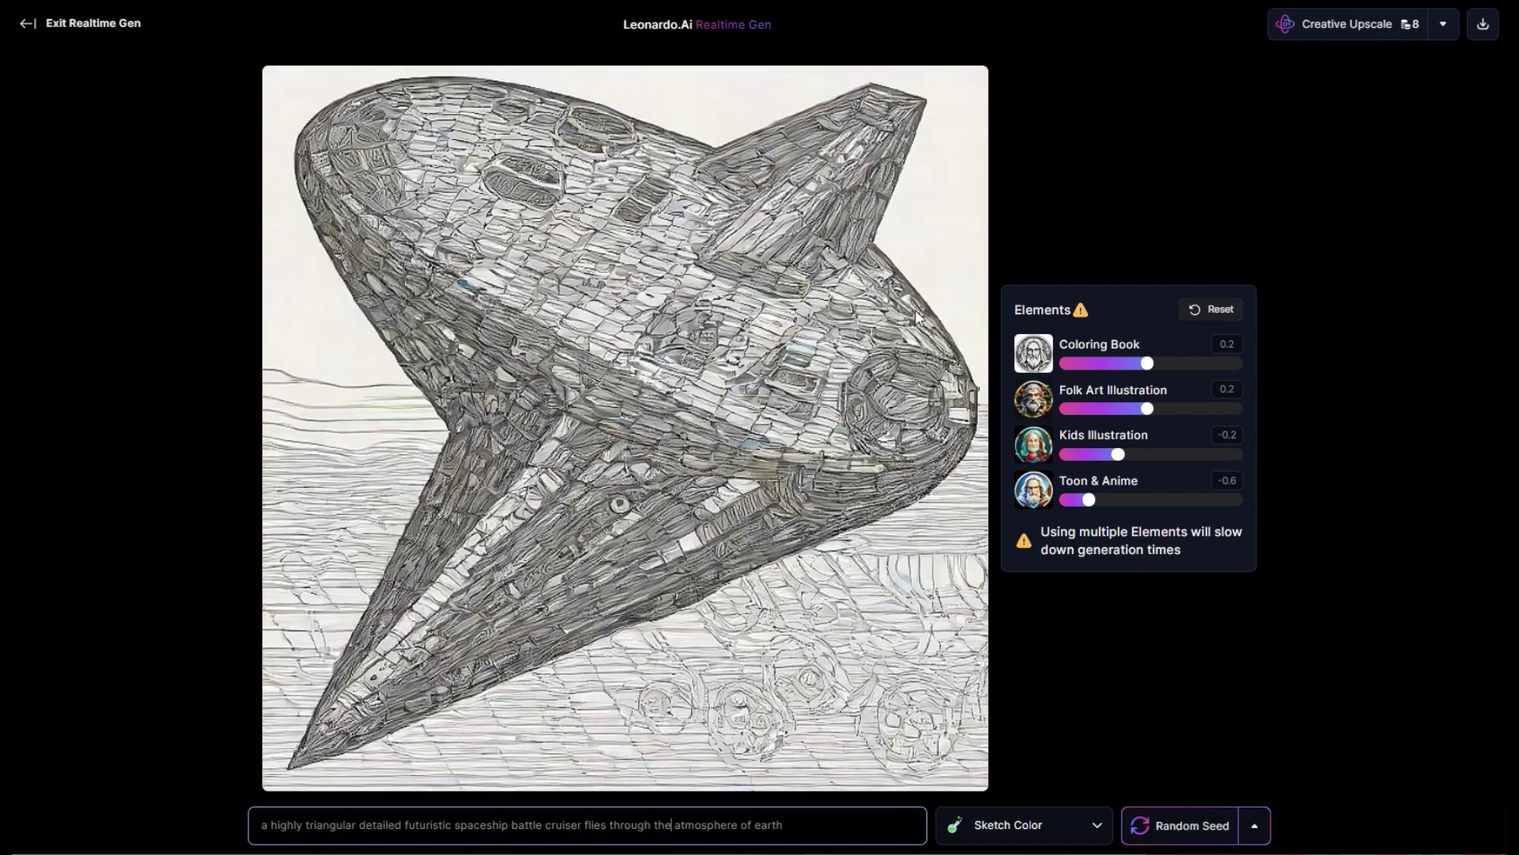
{"action": "left_click", "coordinate": [1219, 310]}
{"action": "left_click_drag", "start_coordinate": [804, 819], "coordinate": [255, 825]}
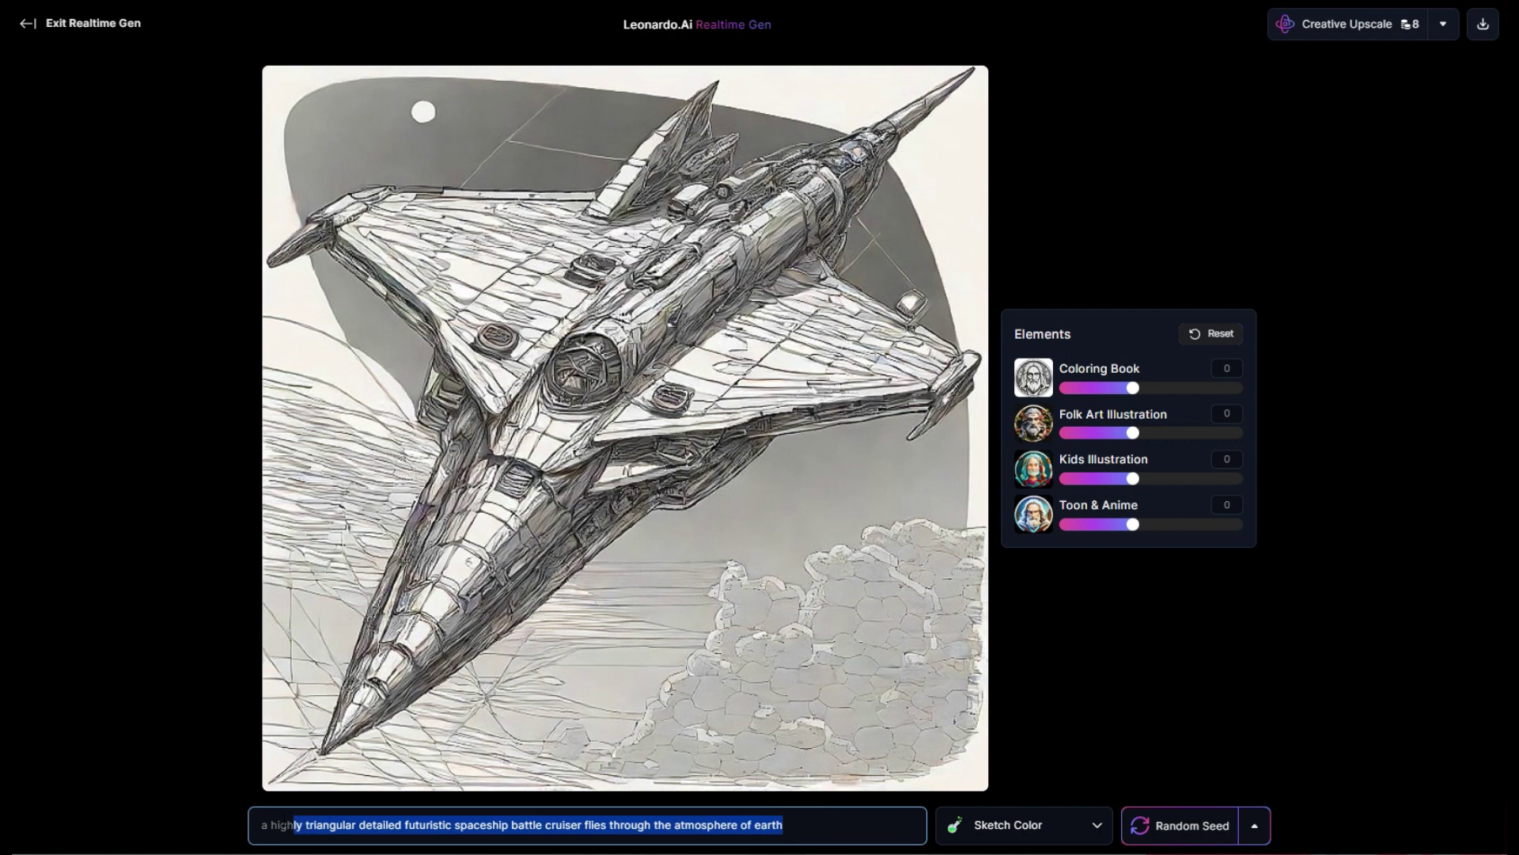
Step: Change the prompt to 'a sword with a golden inlay' and settle on Dynamic after Anime and Cinematic
{"action": "type", "text": "a sword"}
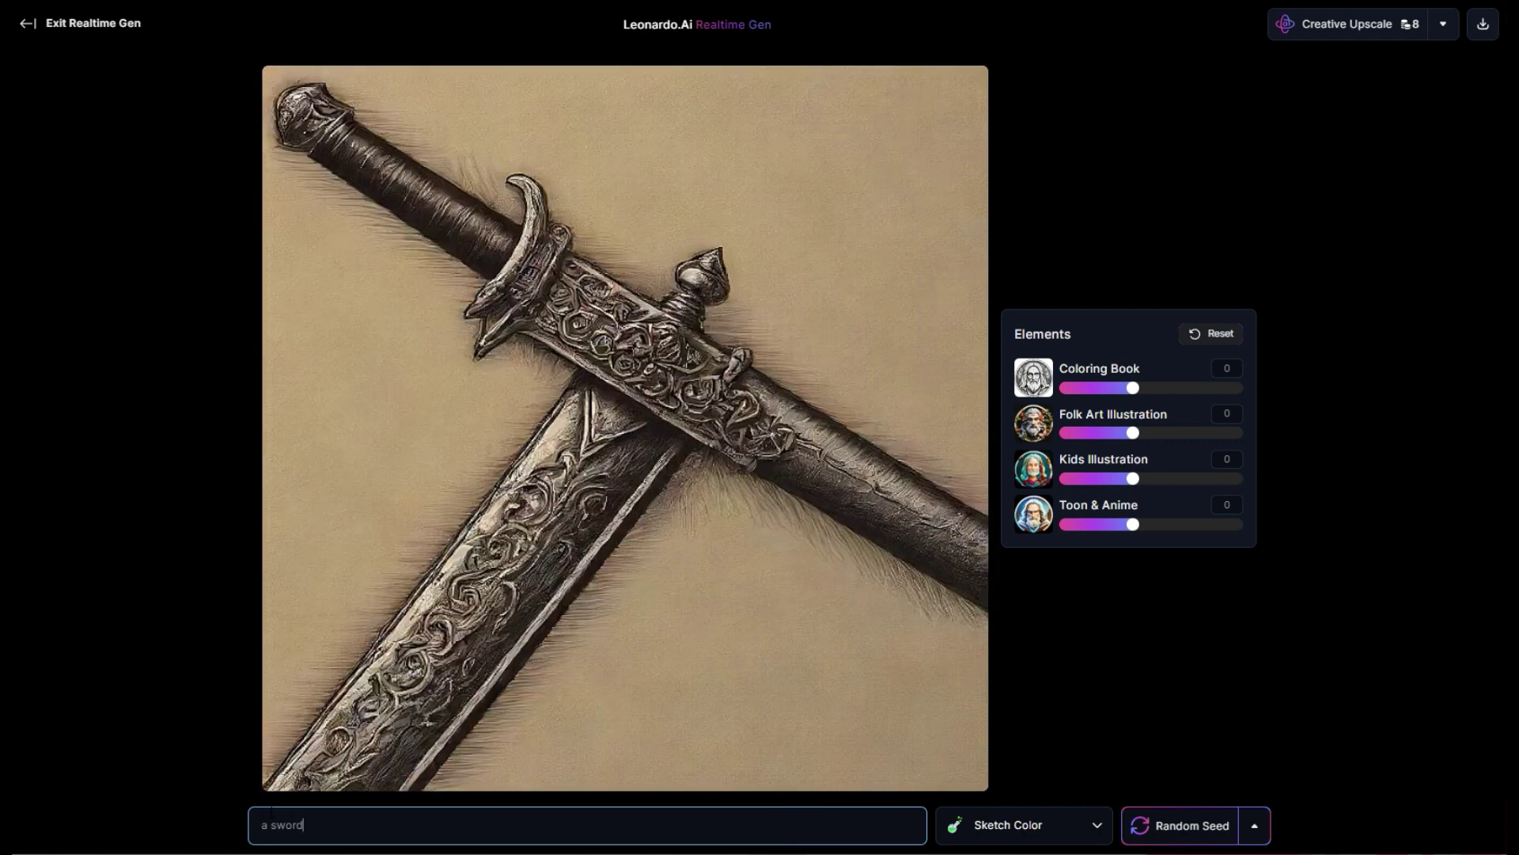
{"action": "type", "text": " with a"}
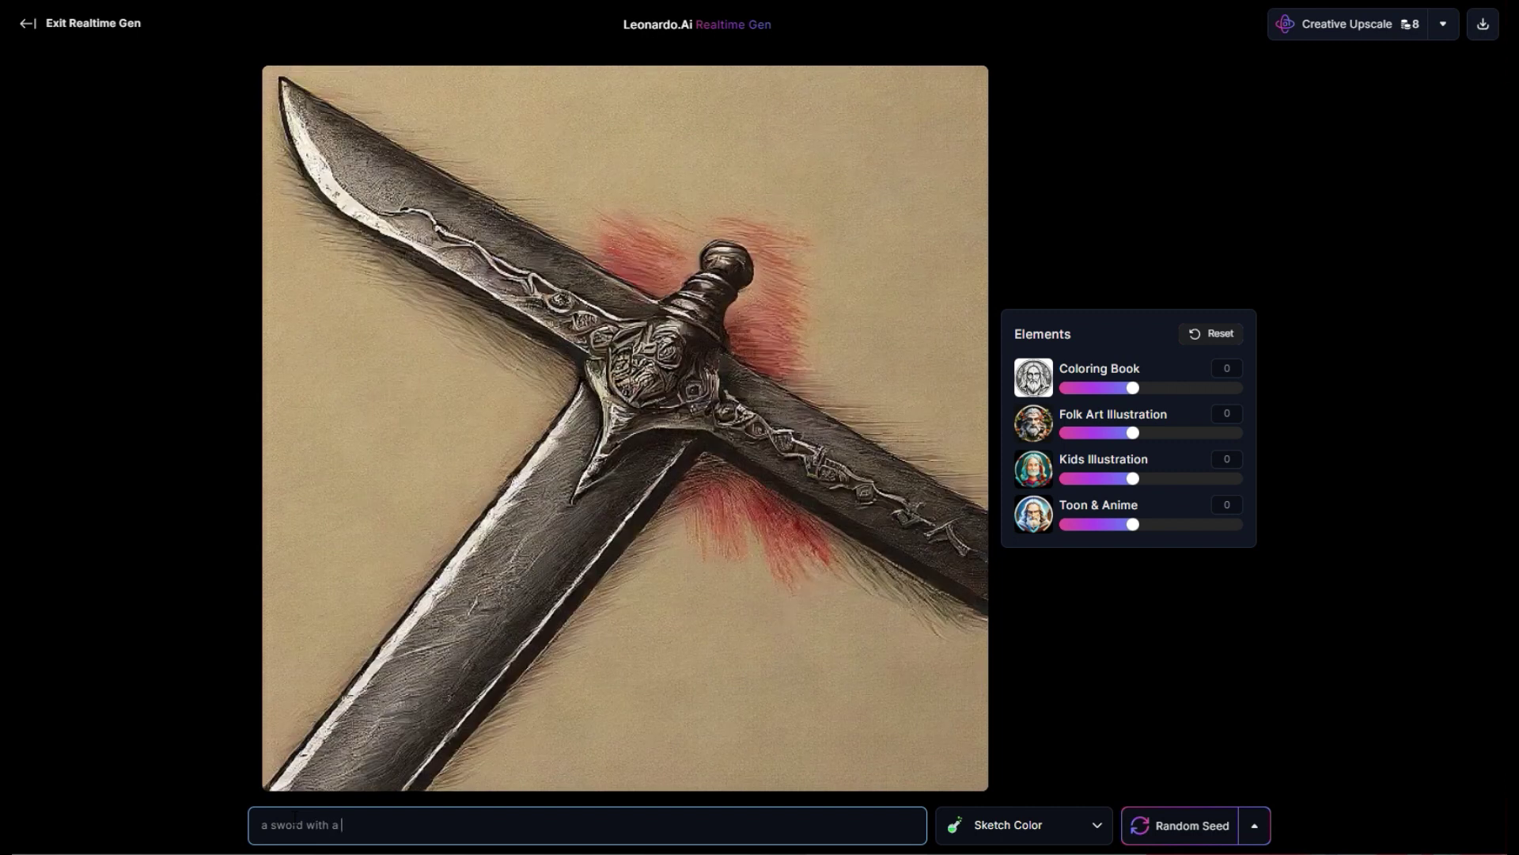
{"action": "type", "text": " gold"}
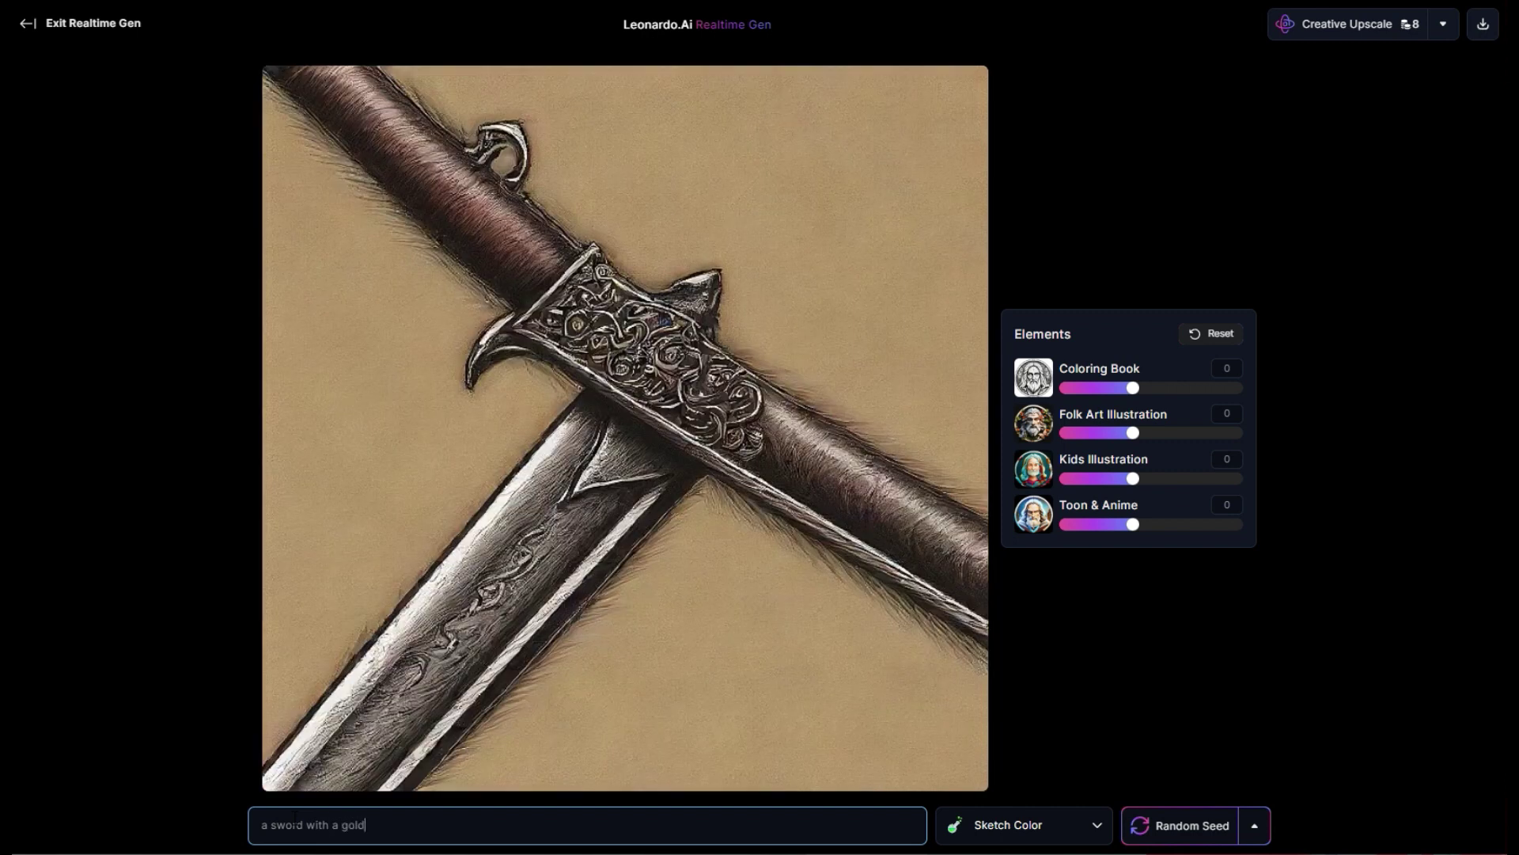
{"action": "type", "text": "en "}
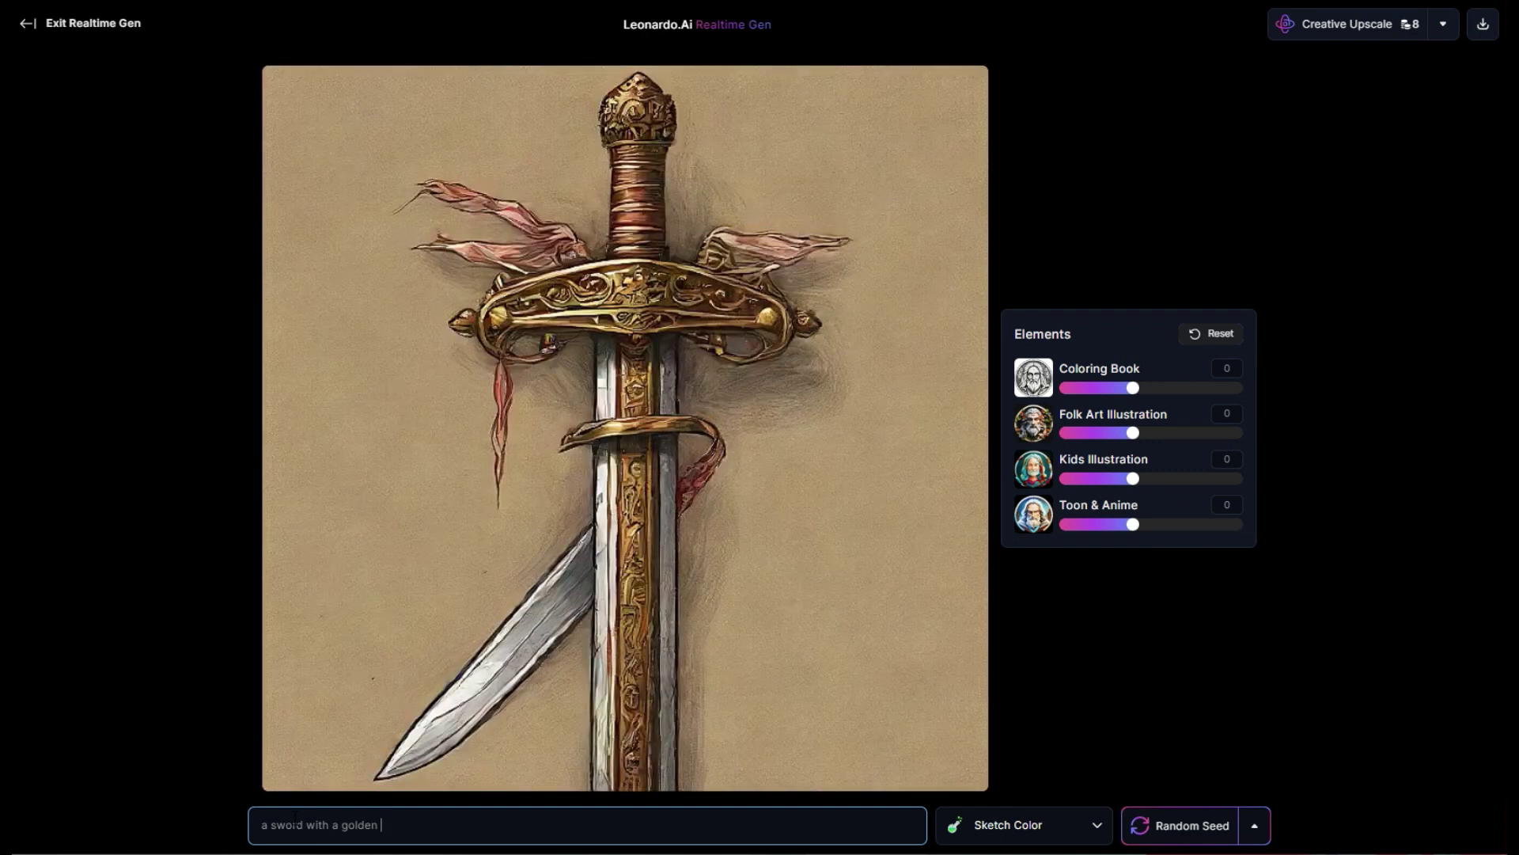
{"action": "type", "text": "inlay"}
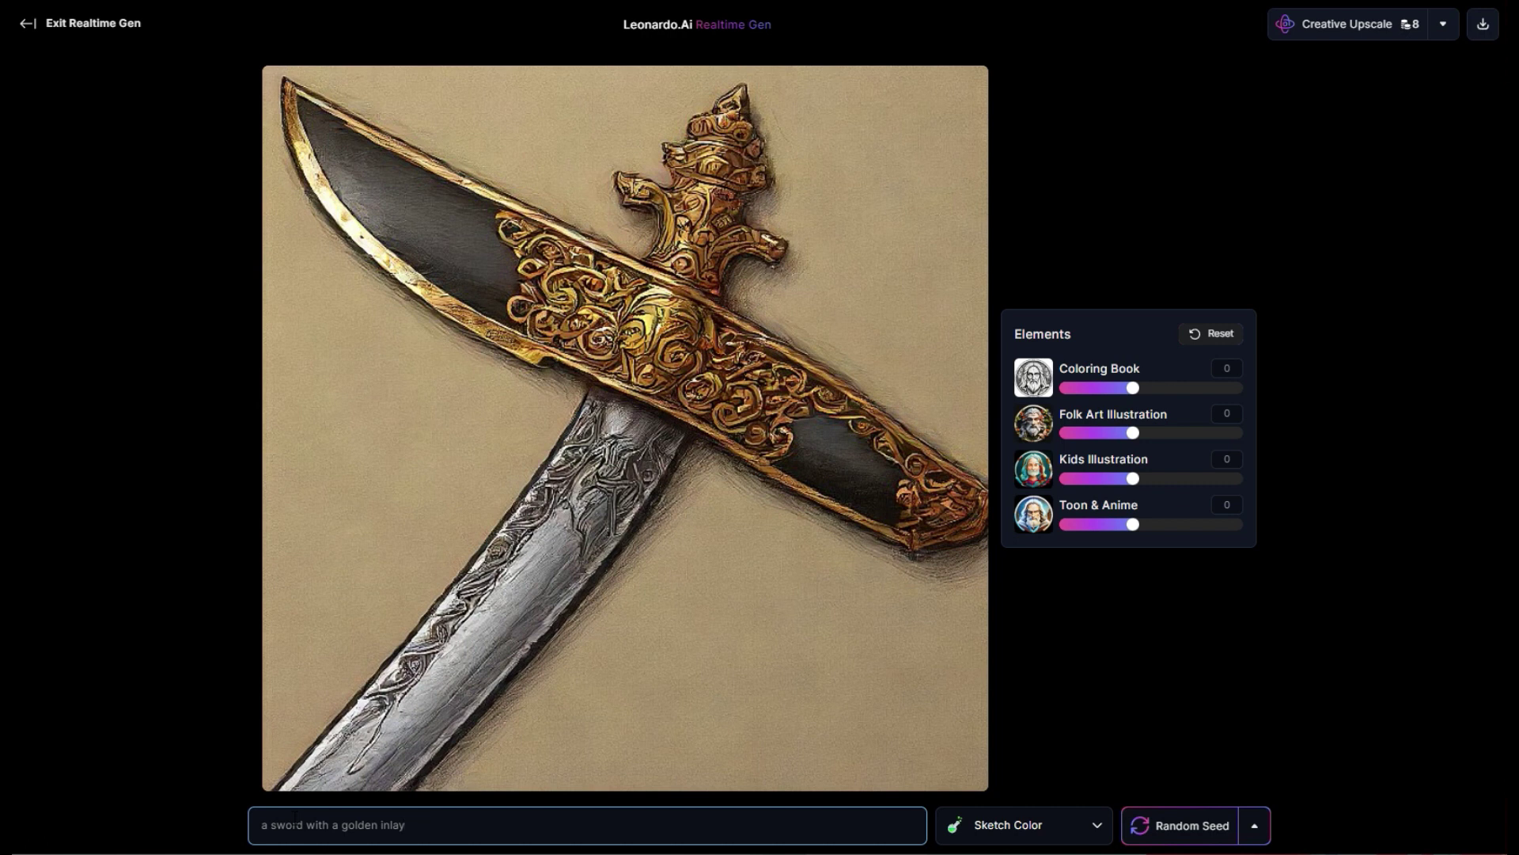
{"action": "left_click", "coordinate": [1013, 825]}
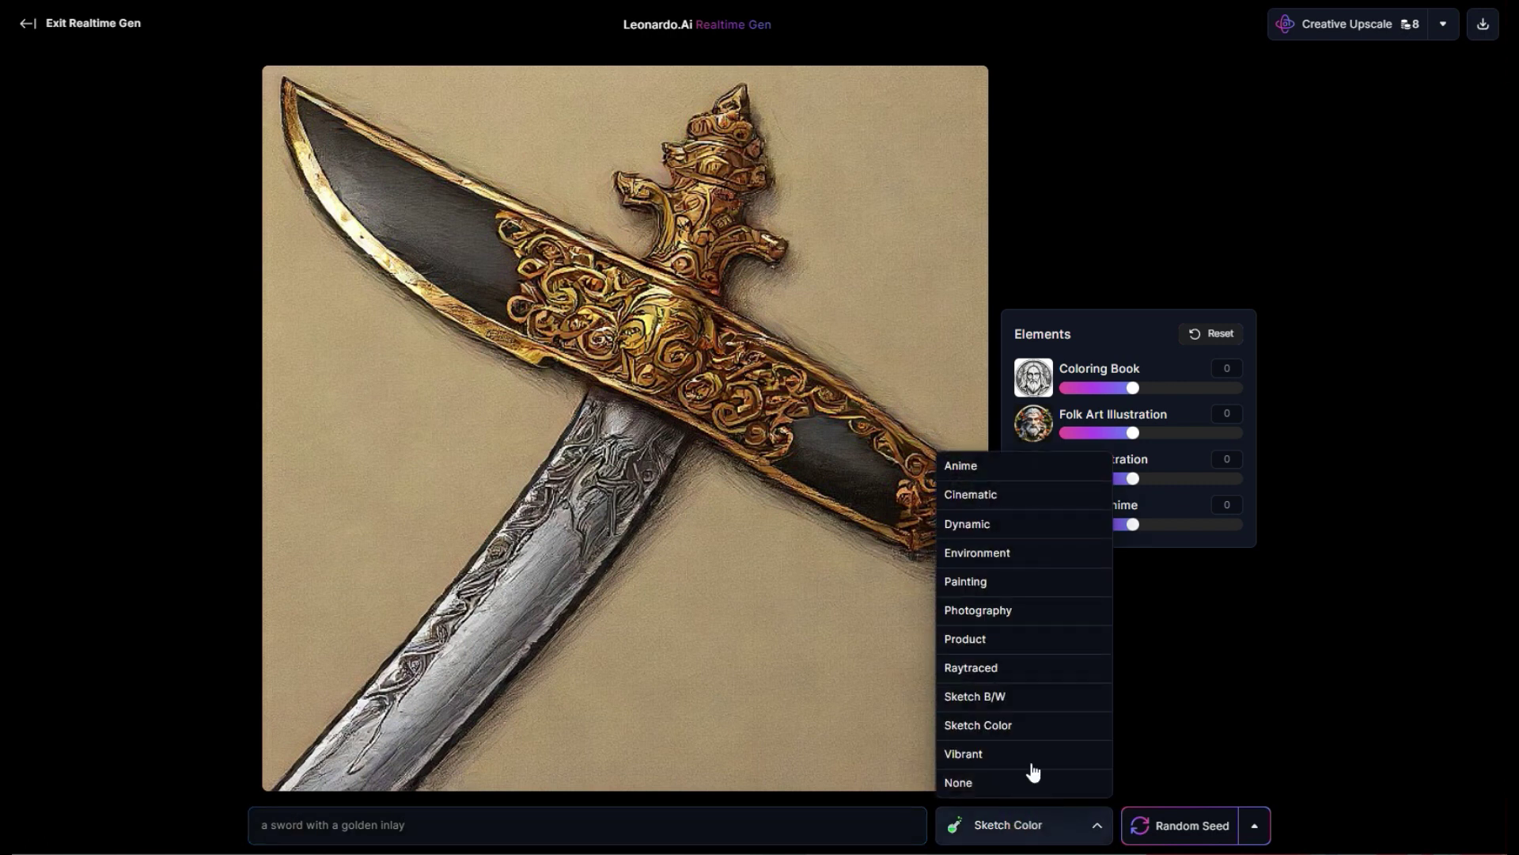
{"action": "left_click", "coordinate": [988, 467]}
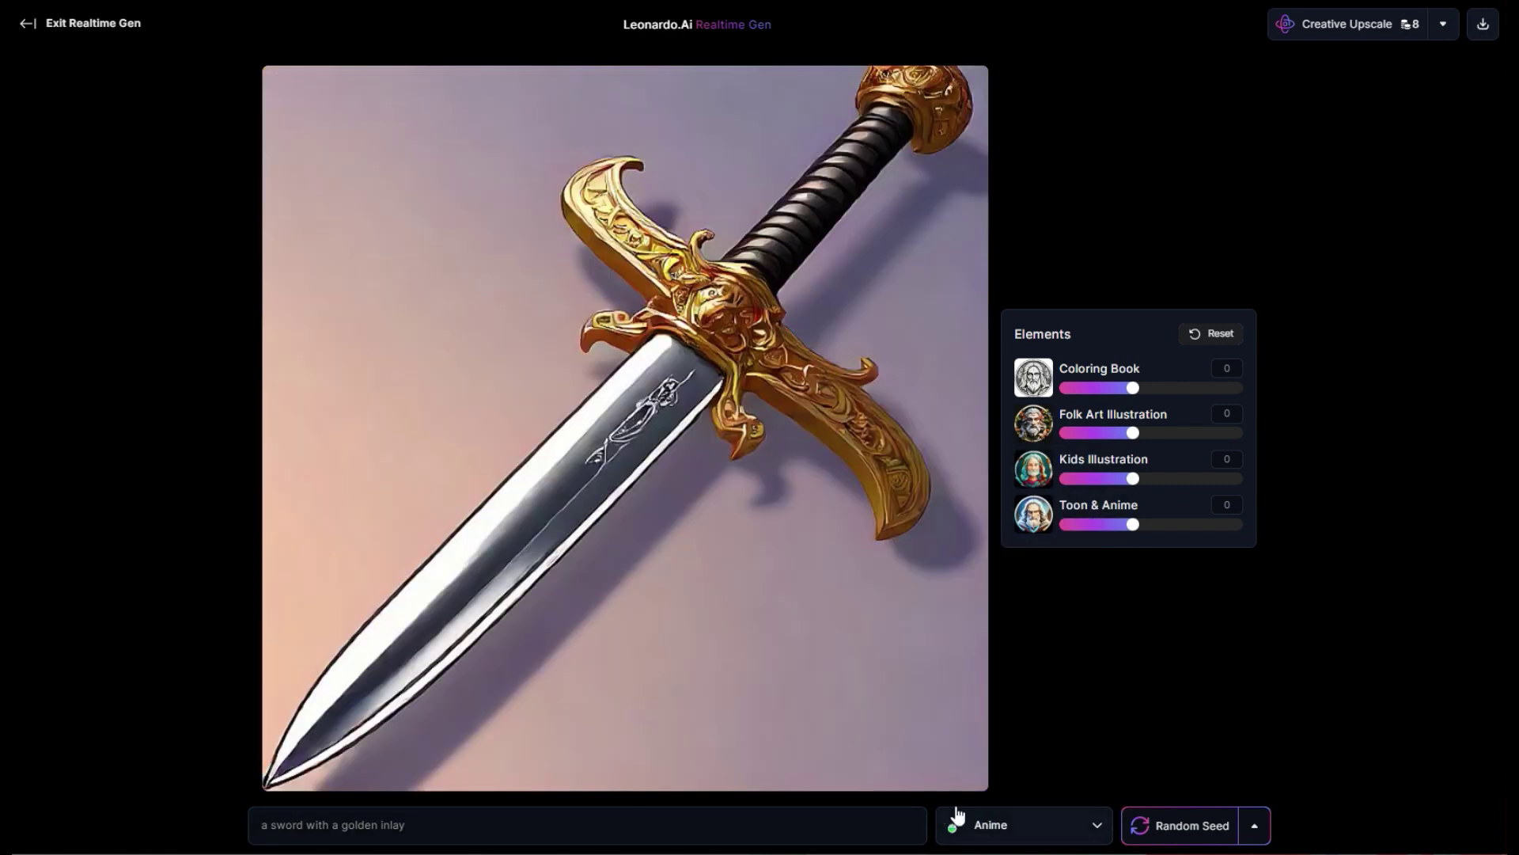
{"action": "left_click", "coordinate": [959, 816]}
{"action": "left_click", "coordinate": [991, 494]}
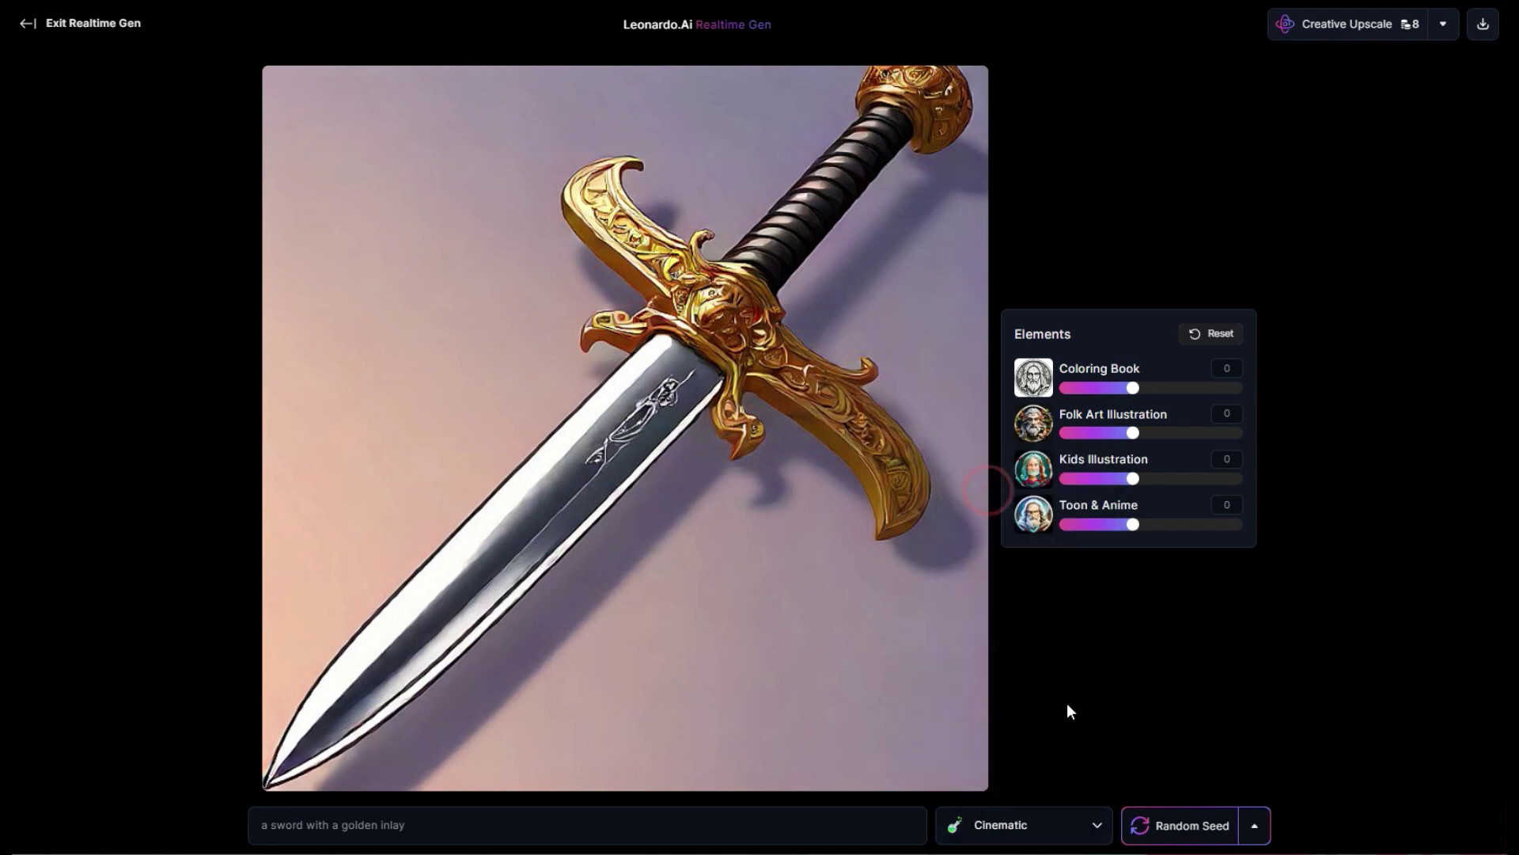
{"action": "left_click", "coordinate": [1058, 826]}
{"action": "left_click", "coordinate": [1011, 538]}
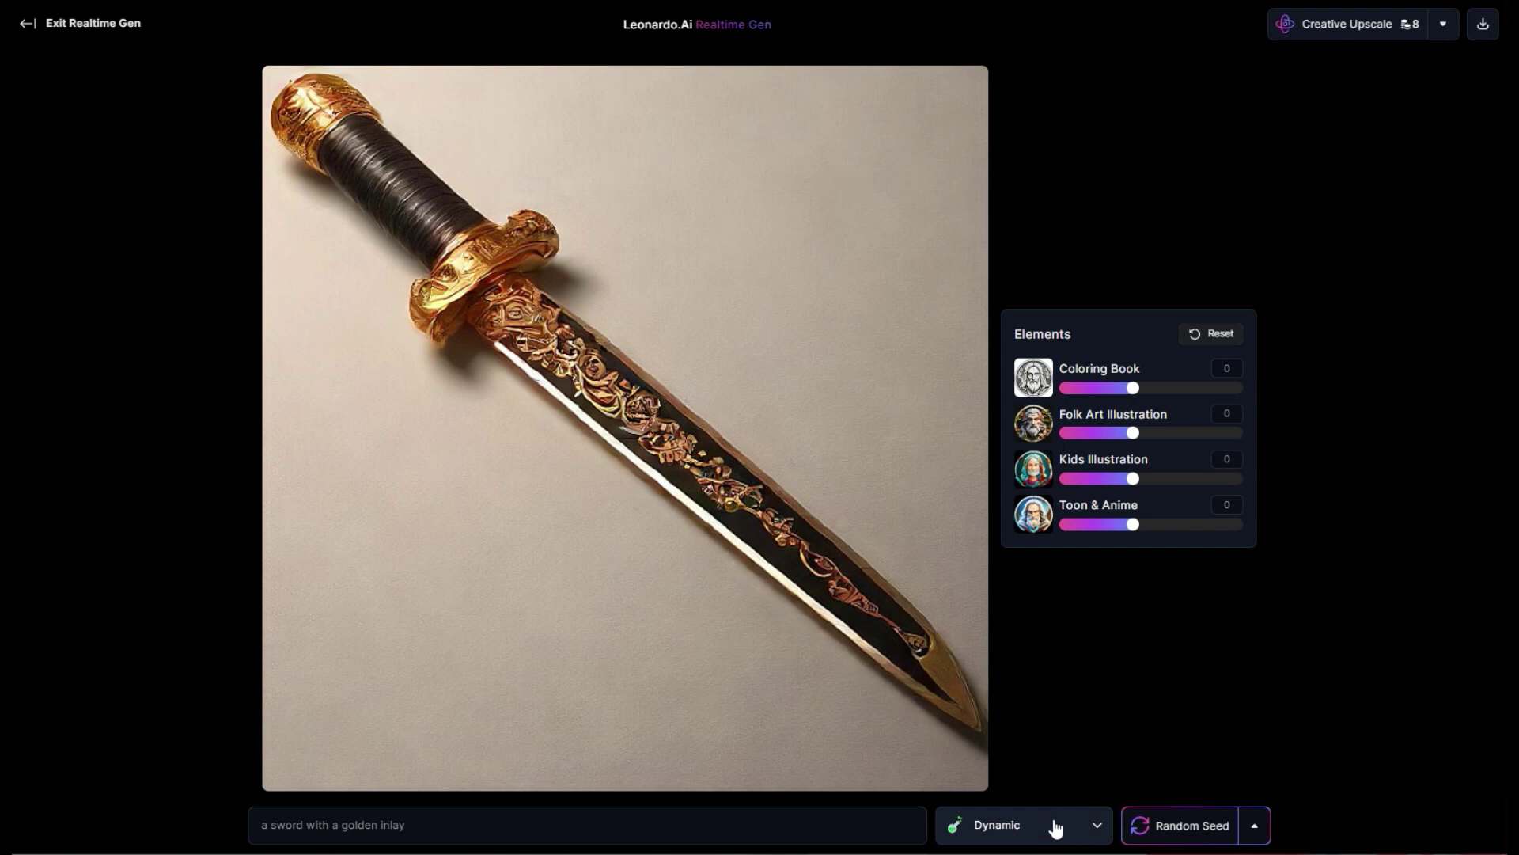
{"action": "left_click", "coordinate": [467, 830]}
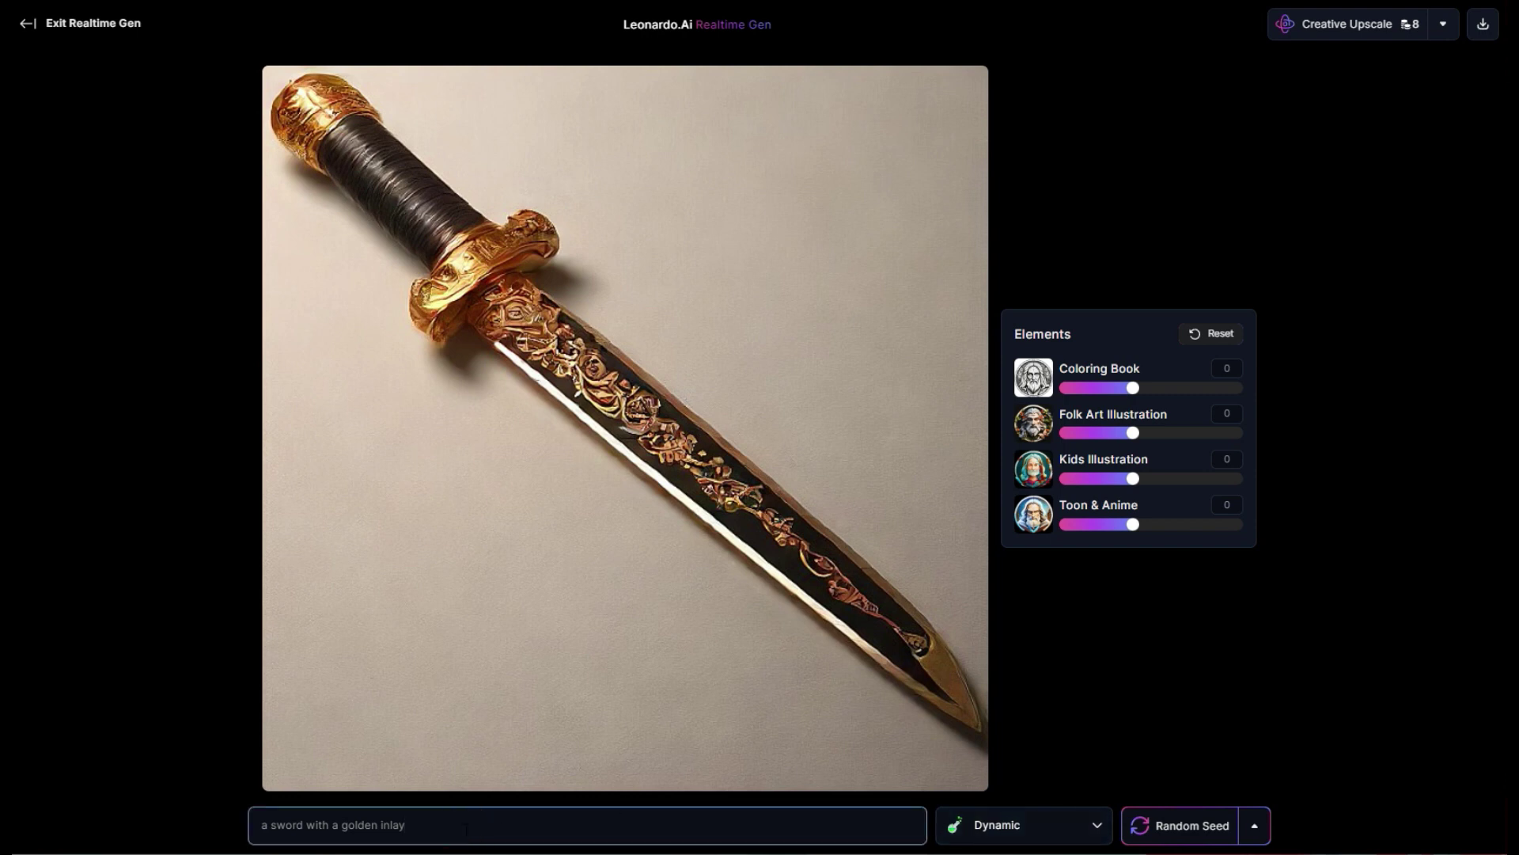
Step: Extend the prompt with 'is held by a samurai as he charges into battle'
{"action": "type", "text": "b"}
{"action": "type", "text": "s held by"}
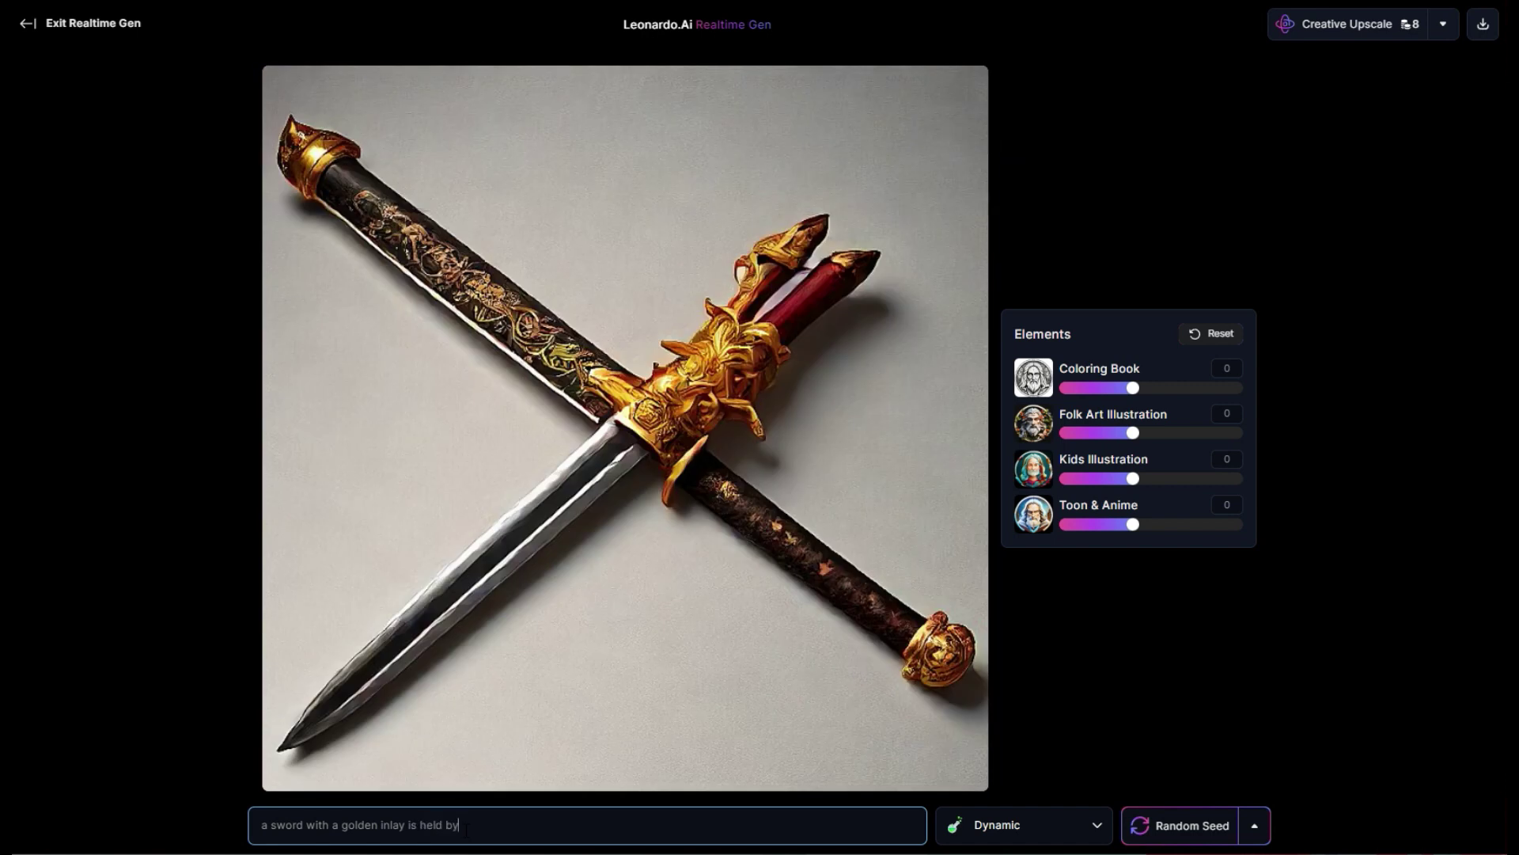
{"action": "type", "text": " a samurai"}
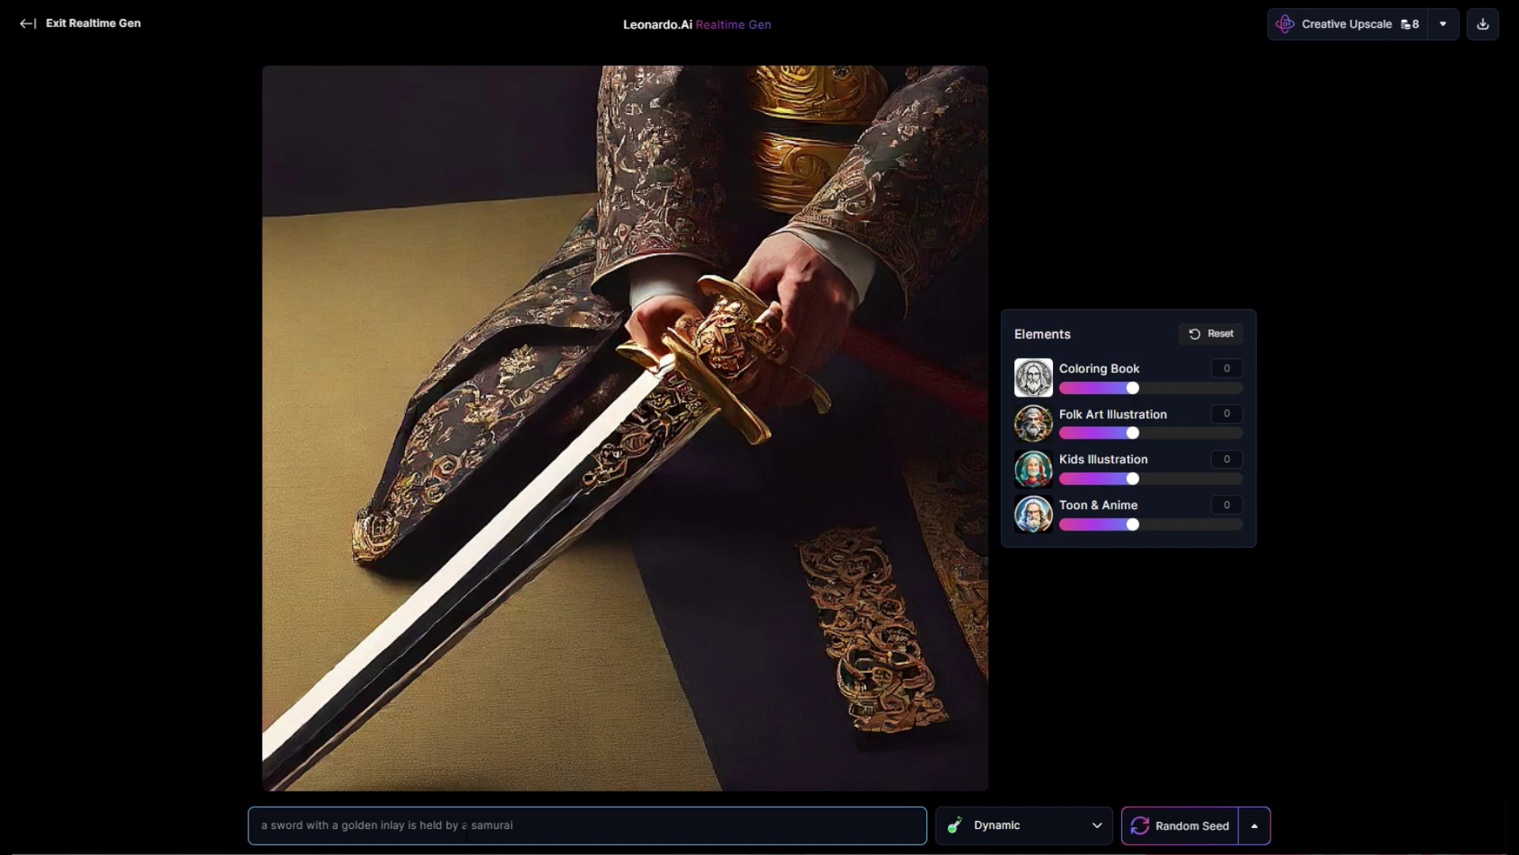
{"action": "type", "text": "as he charges "}
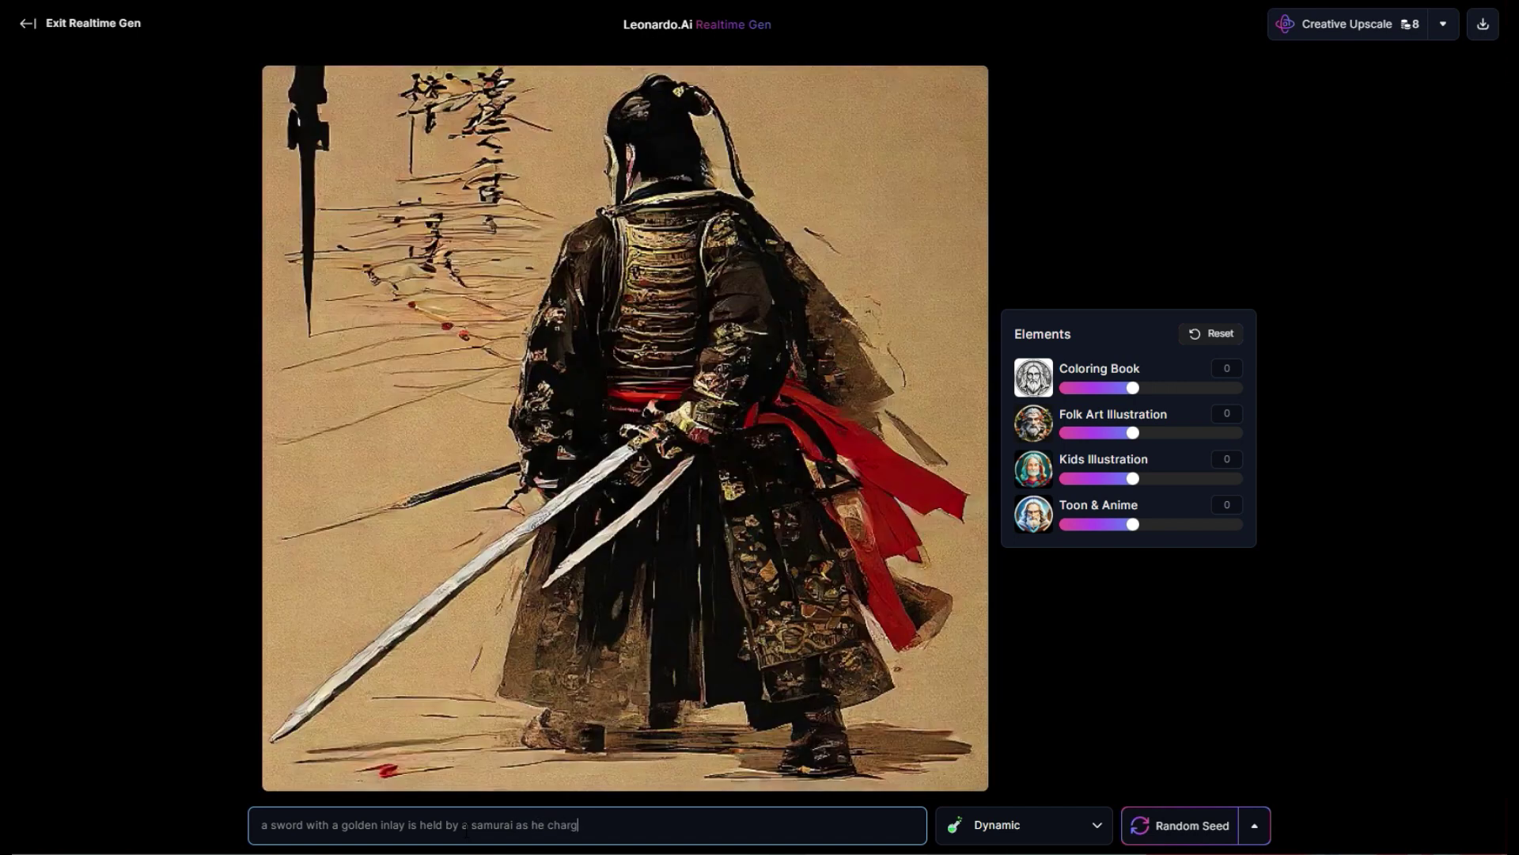
{"action": "type", "text": "into battle"}
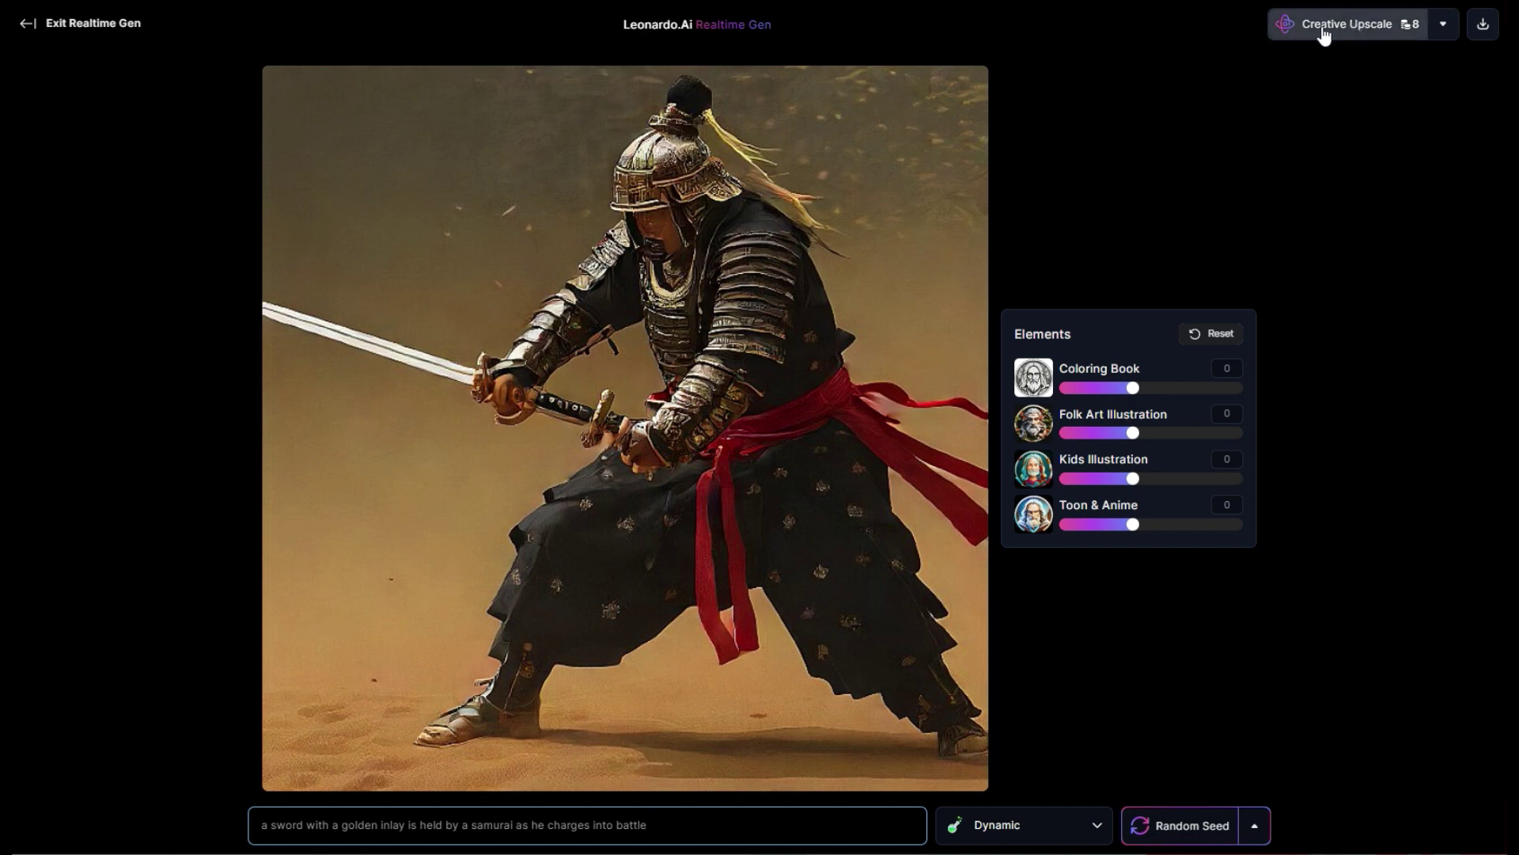
Step: Set Coloring Book to 0.4, then Creative Upscale and download the samurai image
{"action": "left_click_drag", "start_coordinate": [1134, 388], "coordinate": [1155, 395]}
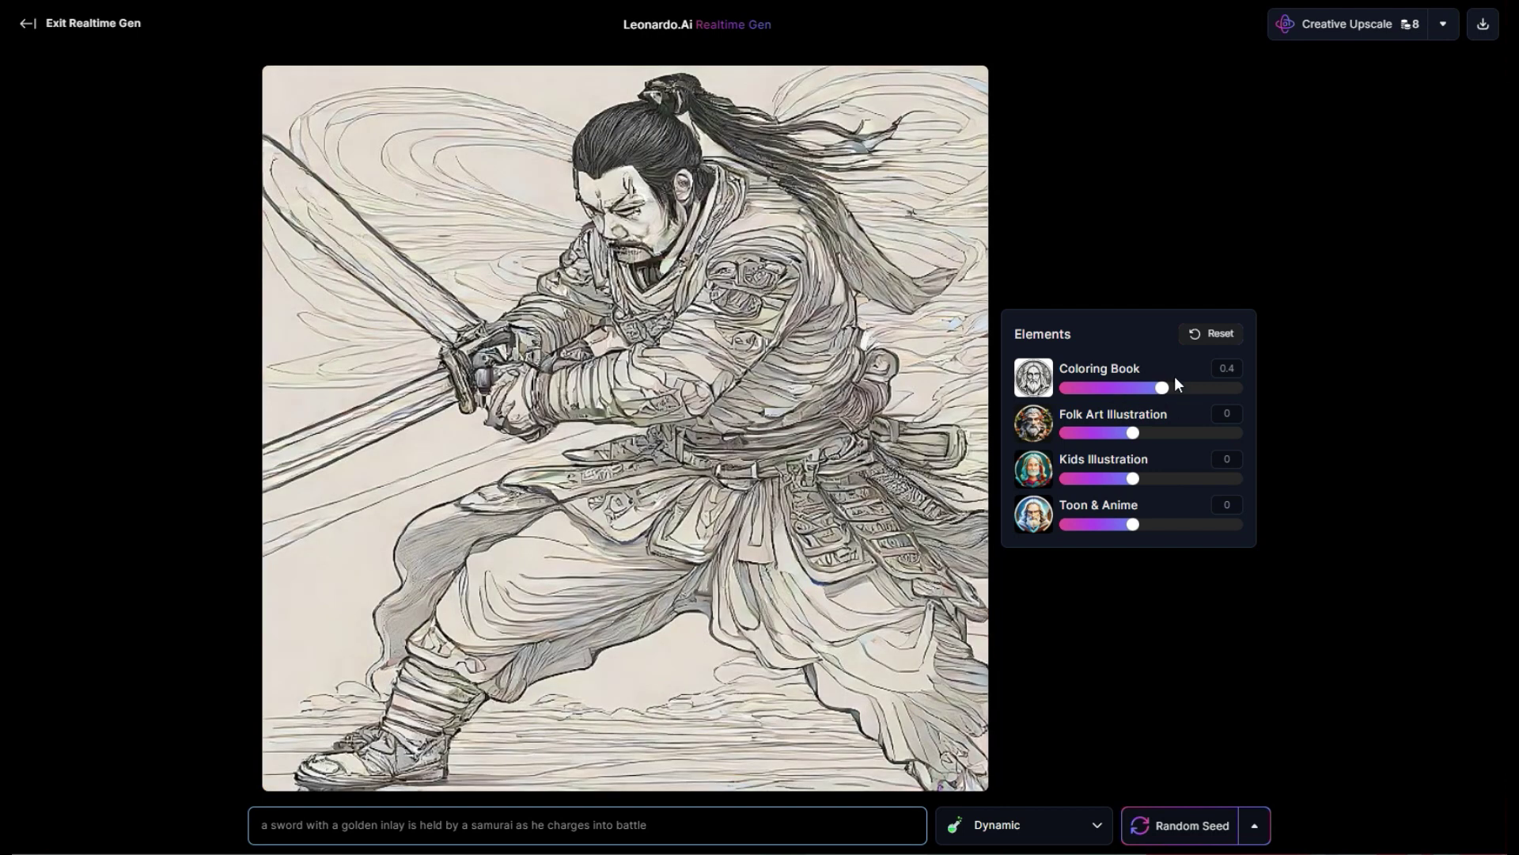
{"action": "left_click", "coordinate": [1331, 29]}
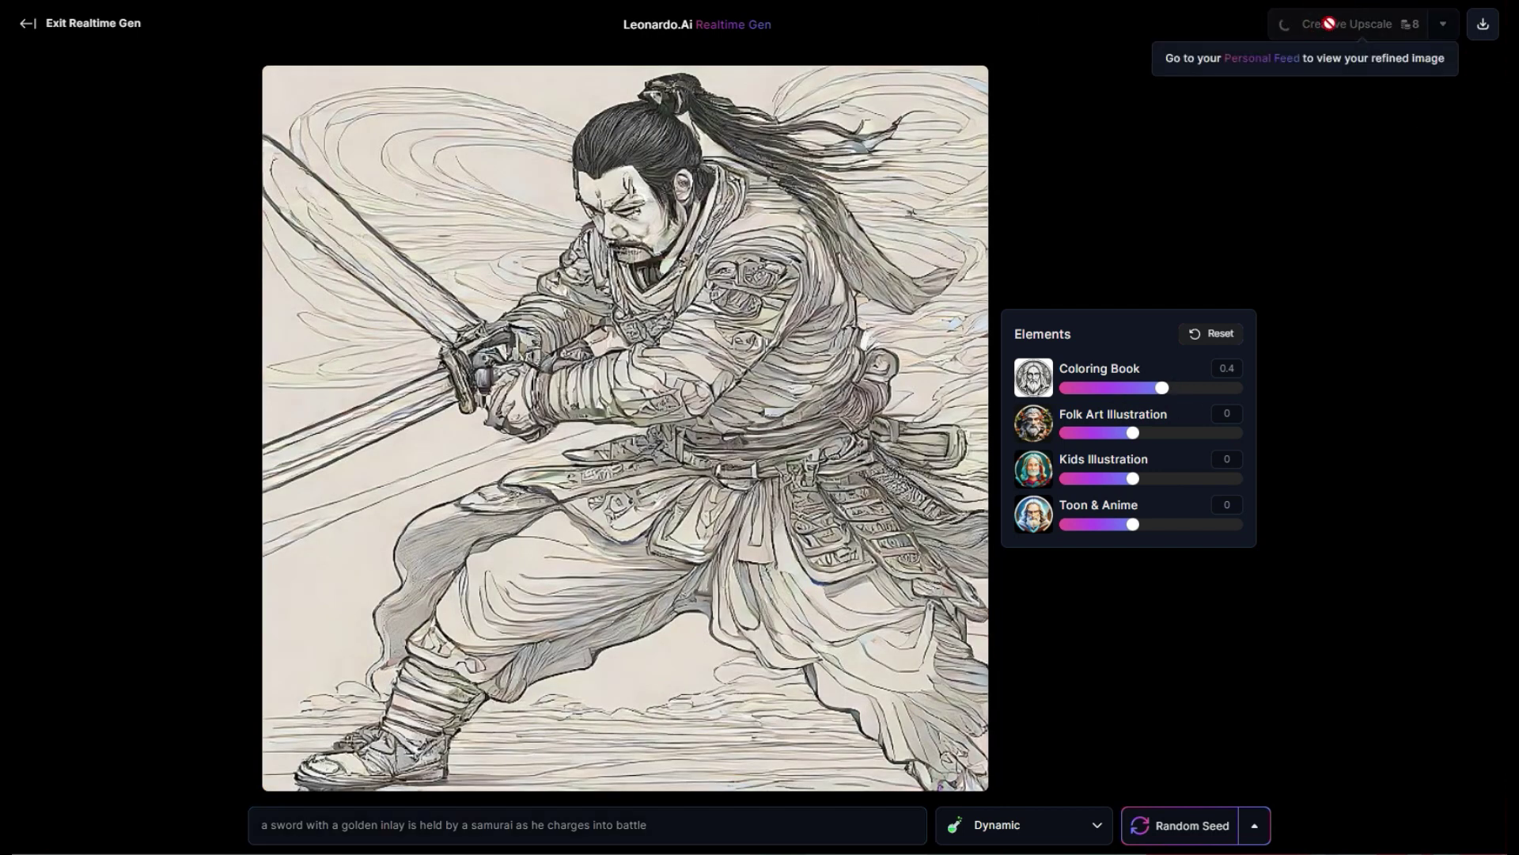
{"action": "left_click", "coordinate": [1480, 29]}
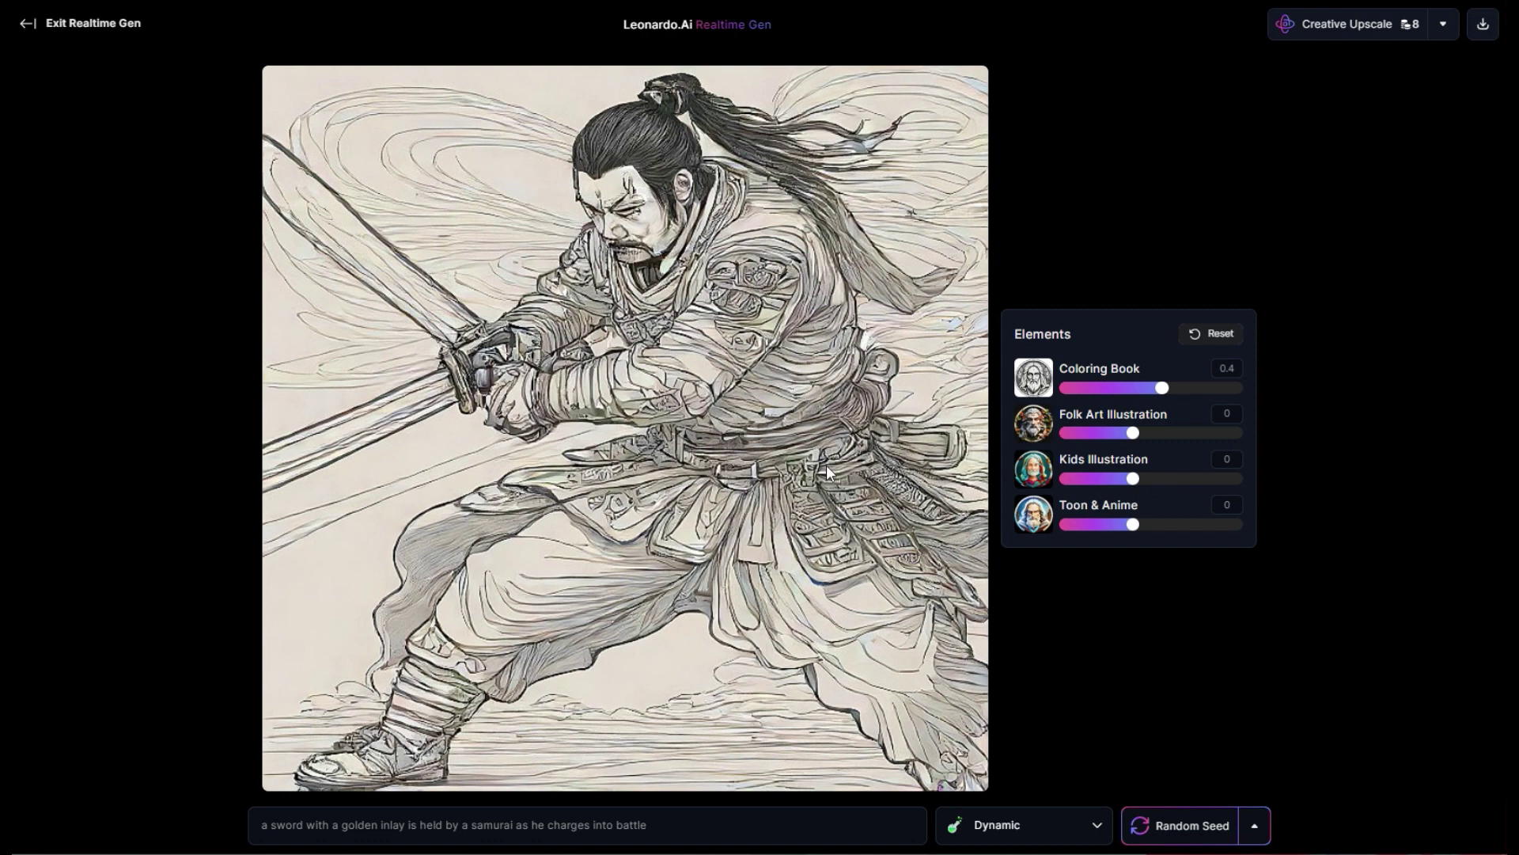
{"action": "left_click", "coordinate": [1341, 177]}
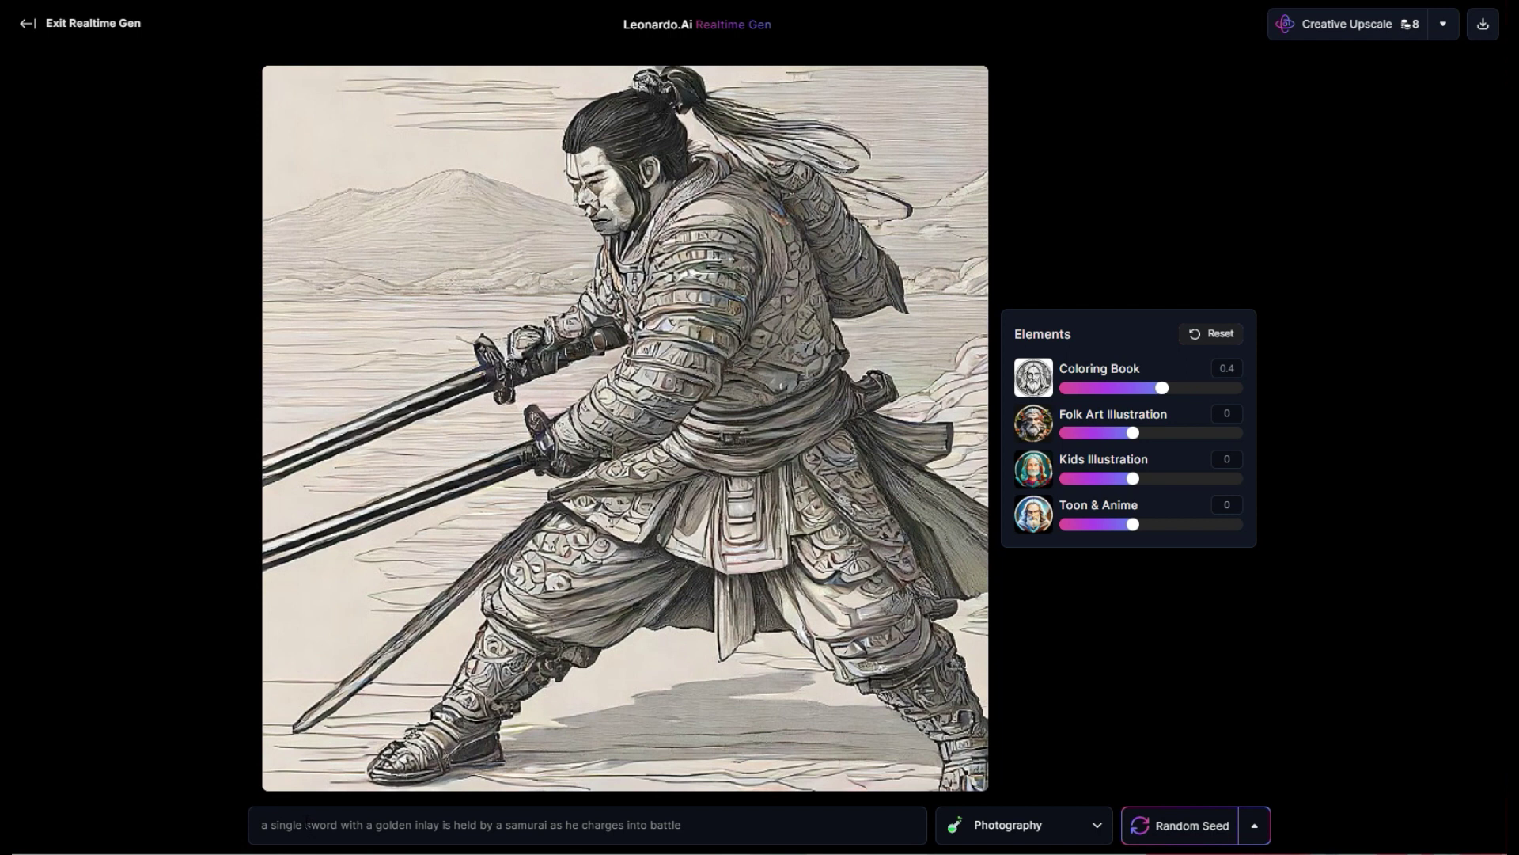
Step: Replace 'sword' with 'katana' and add 'on horseback' to the prompt
{"action": "left_click", "coordinate": [308, 823]}
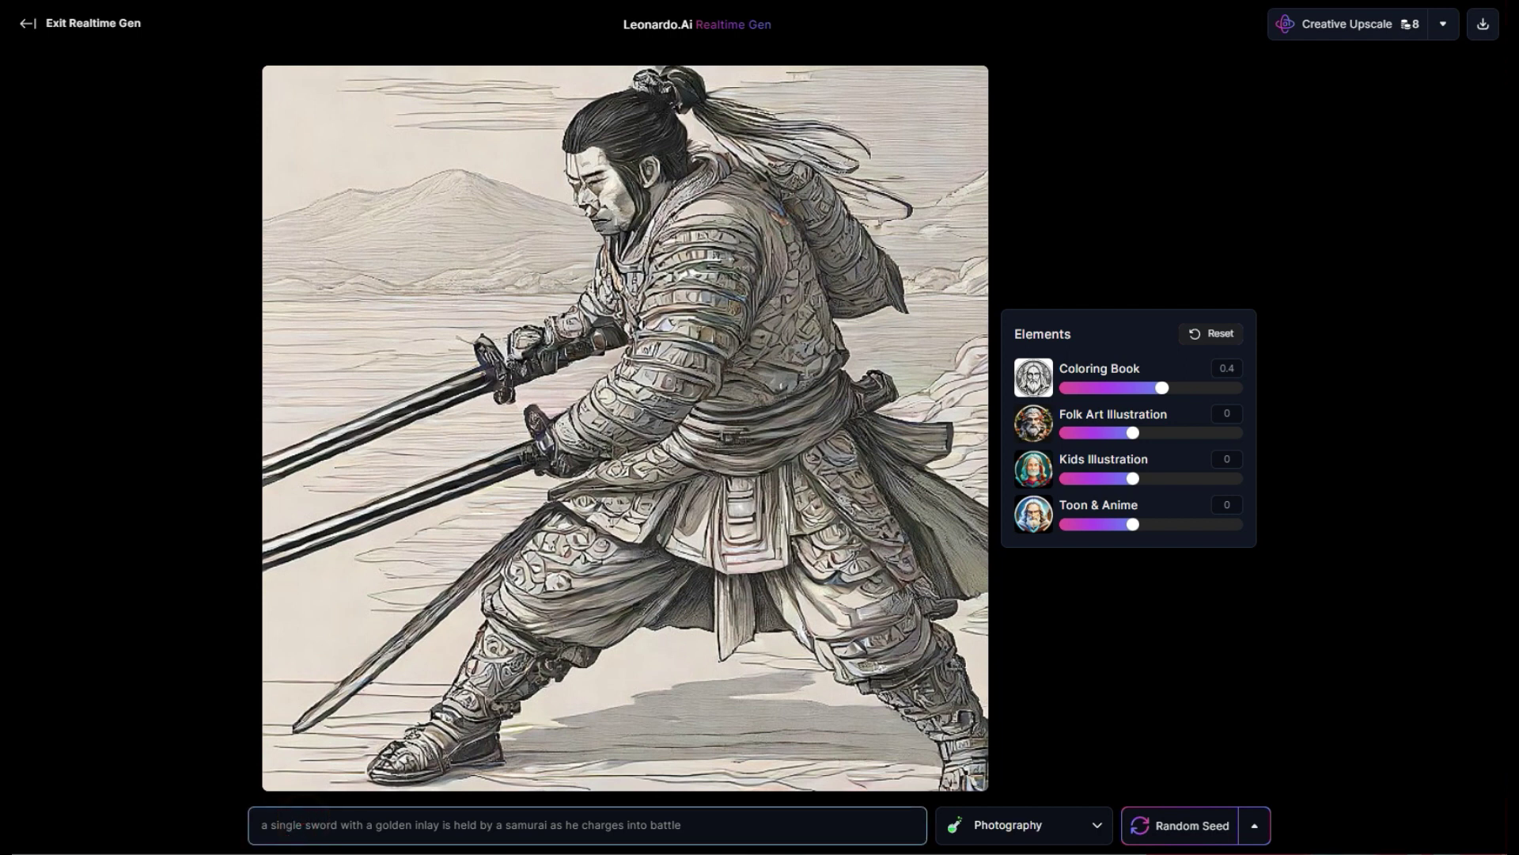
{"action": "double_click", "coordinate": [312, 823]}
{"action": "type", "text": "katana"}
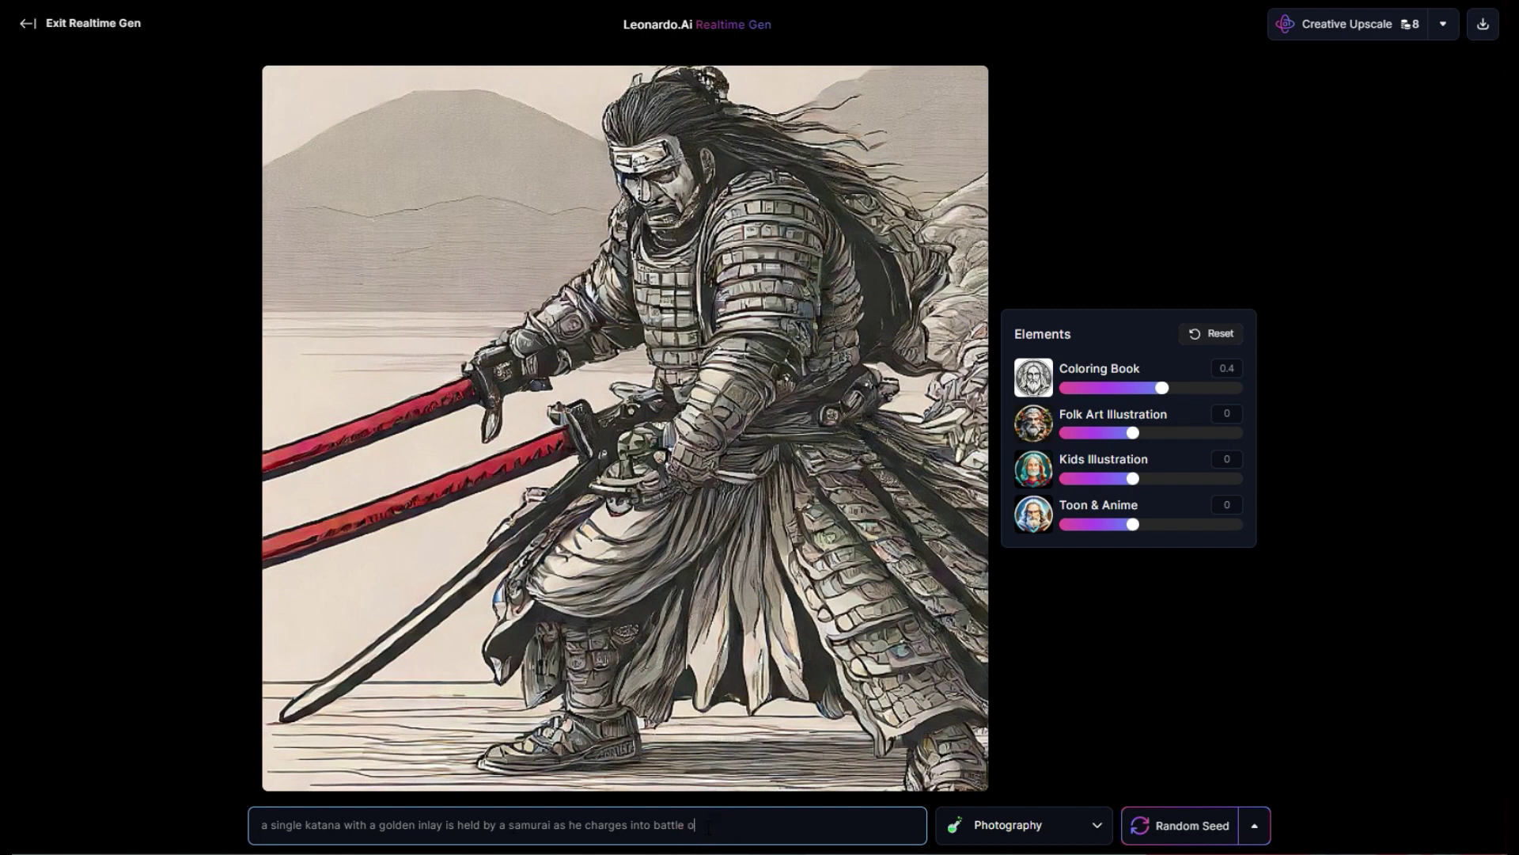
{"action": "type", "text": "back"}
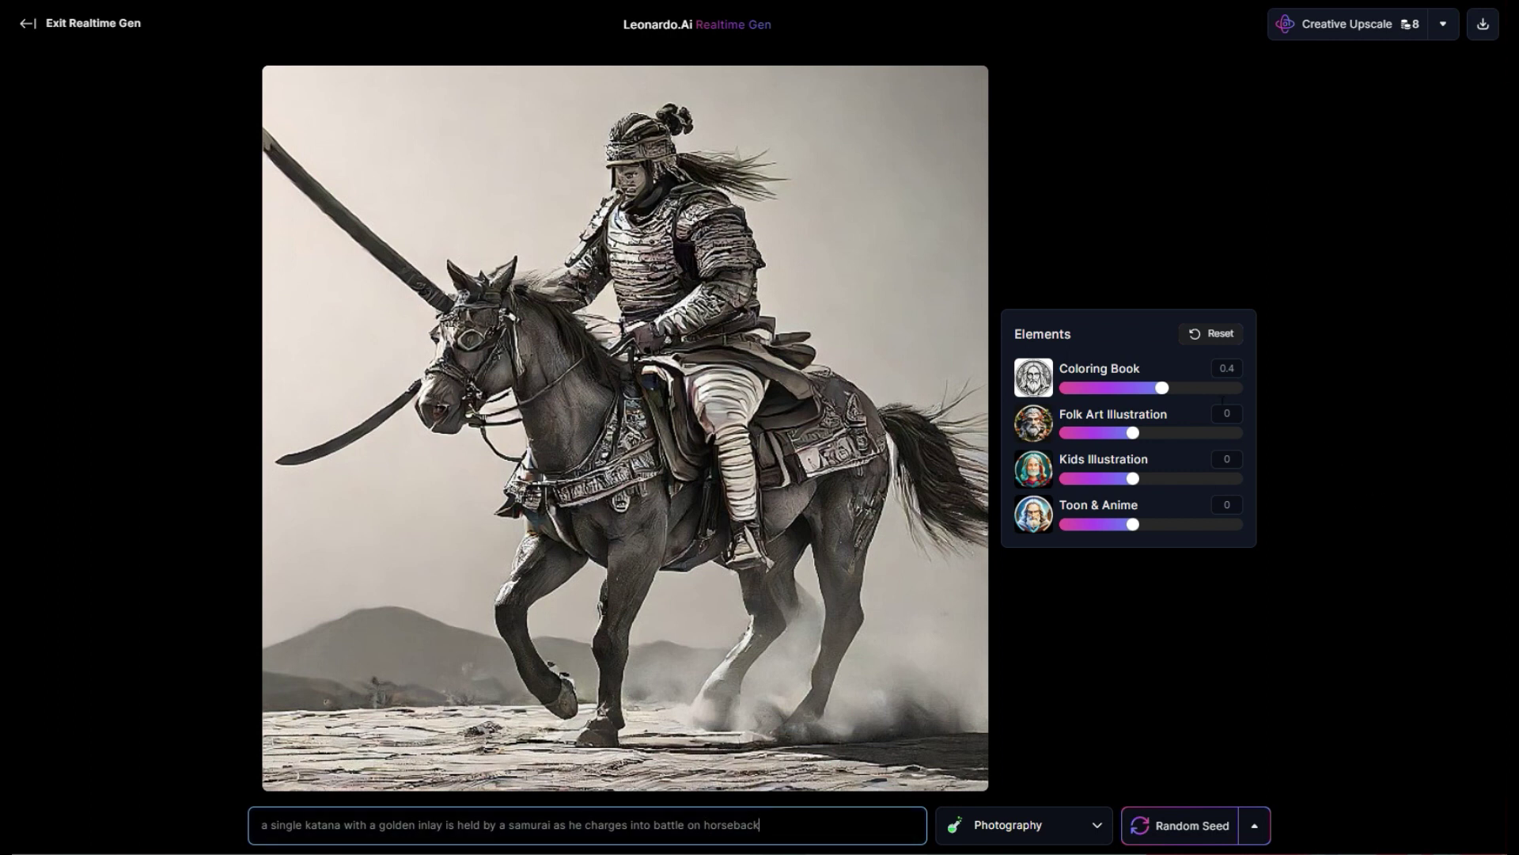
Step: Lower Coloring Book to -0.1, raise Folk Art slightly, and push Kids Illustration below zero
{"action": "left_click_drag", "start_coordinate": [1152, 393], "coordinate": [1104, 434]}
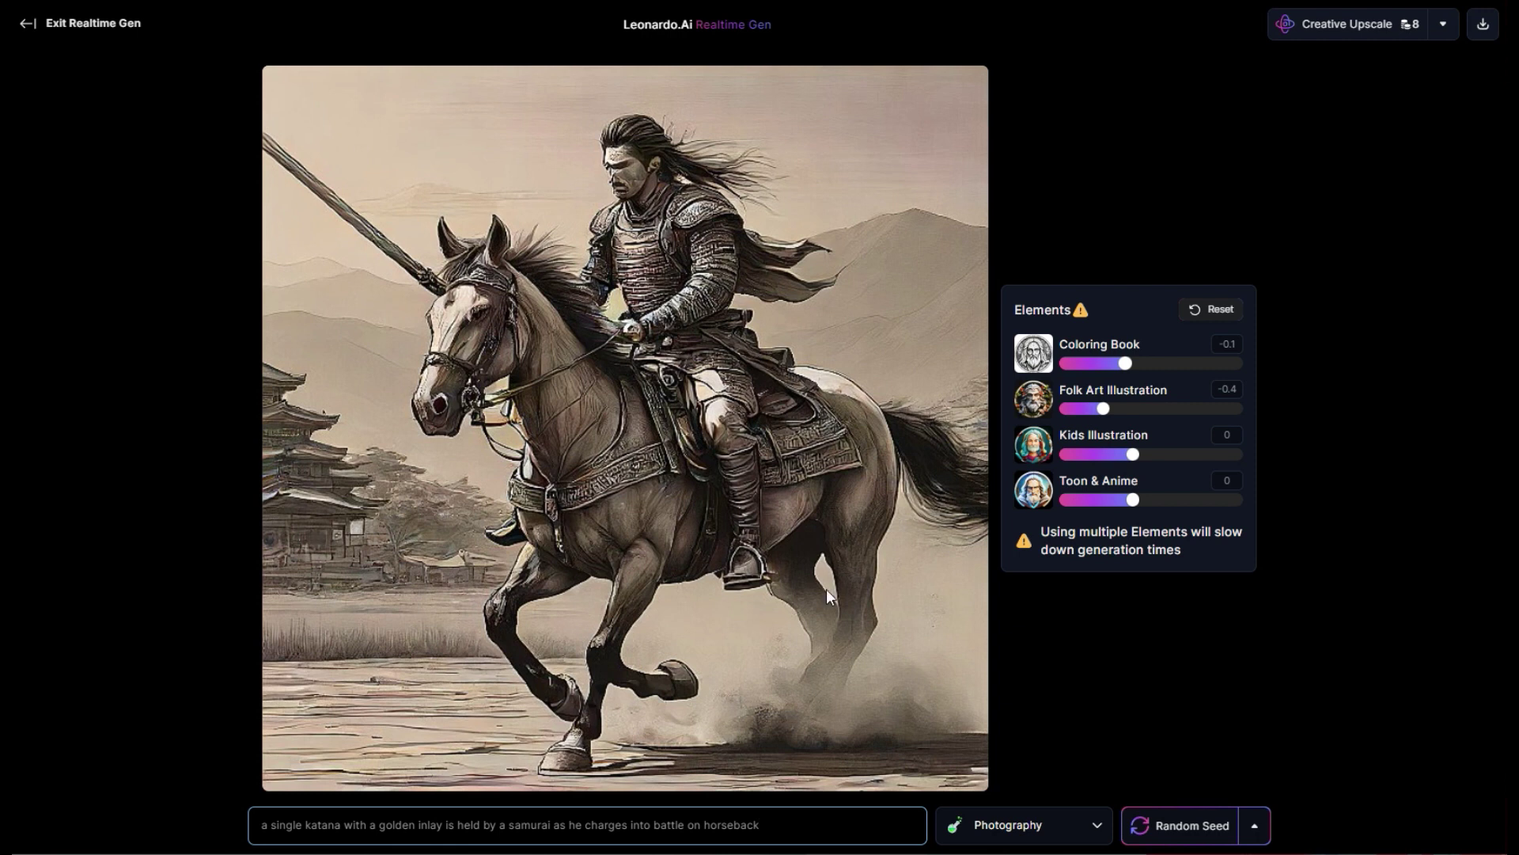
{"action": "left_click_drag", "start_coordinate": [1106, 400], "coordinate": [1118, 409]}
{"action": "left_click_drag", "start_coordinate": [1138, 463], "coordinate": [1139, 408]}
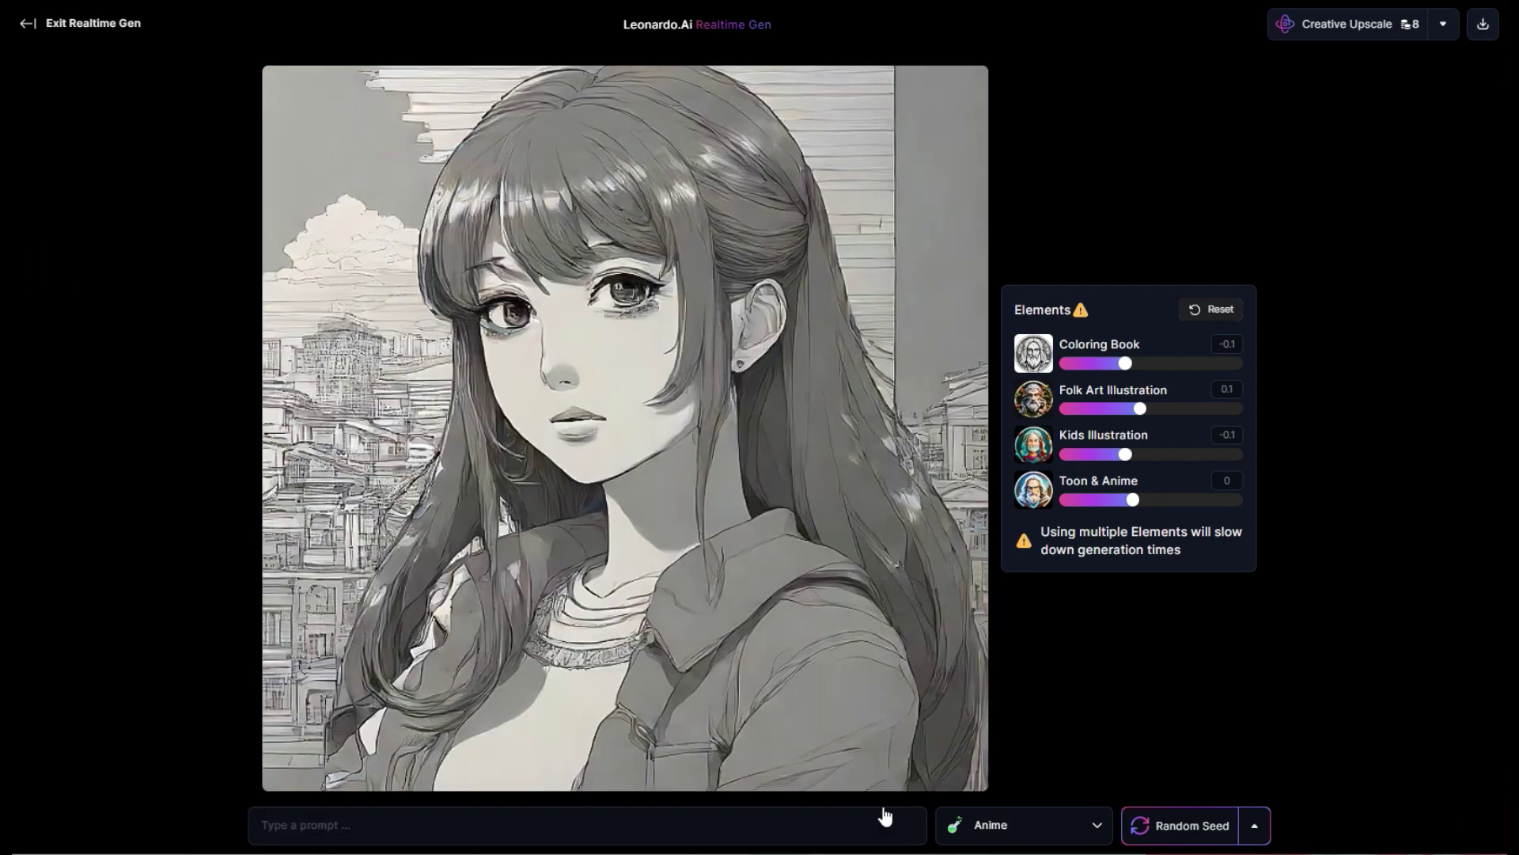
Step: Write the prompt 'A woman reading a book that she is holding in a library full of potted green plants, wide perspective zoomed out'
{"action": "left_click", "coordinate": [471, 823]}
{"action": "type", "text": "A woman"}
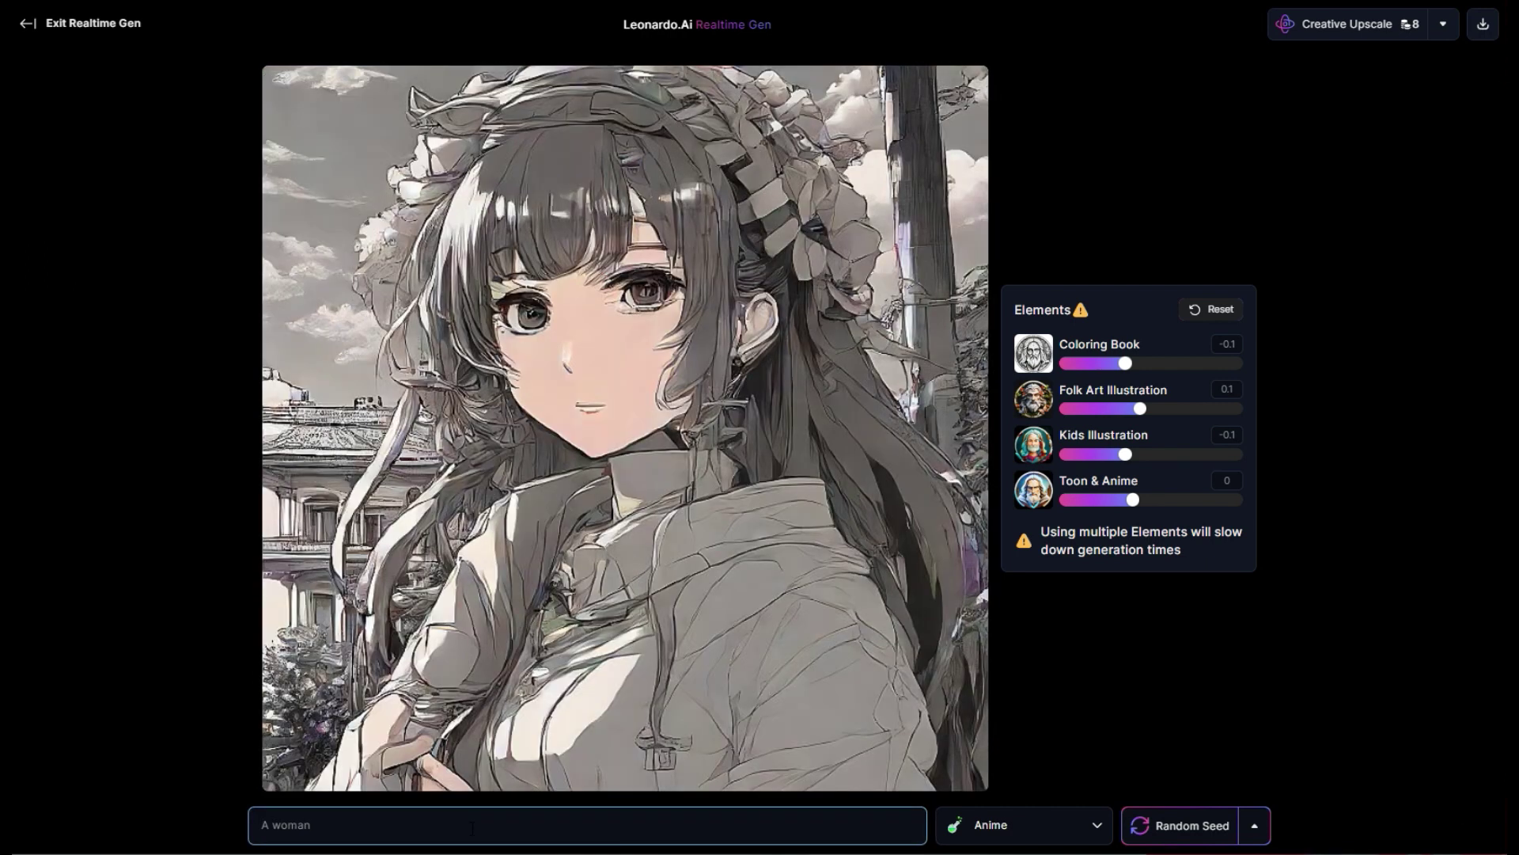
{"action": "type", "text": " reading a book"}
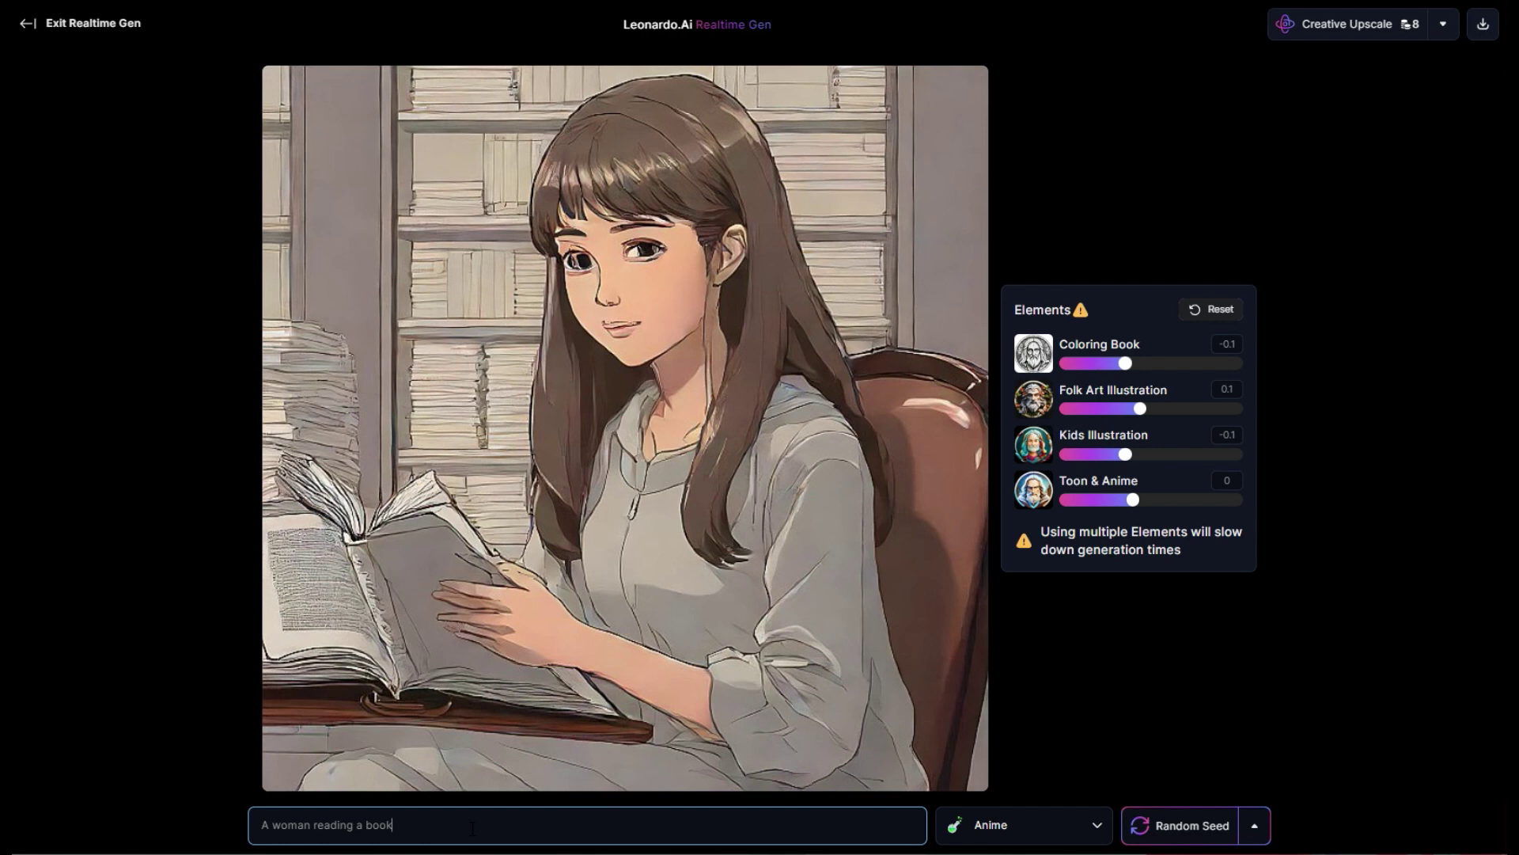
{"action": "type", "text": " in a library"}
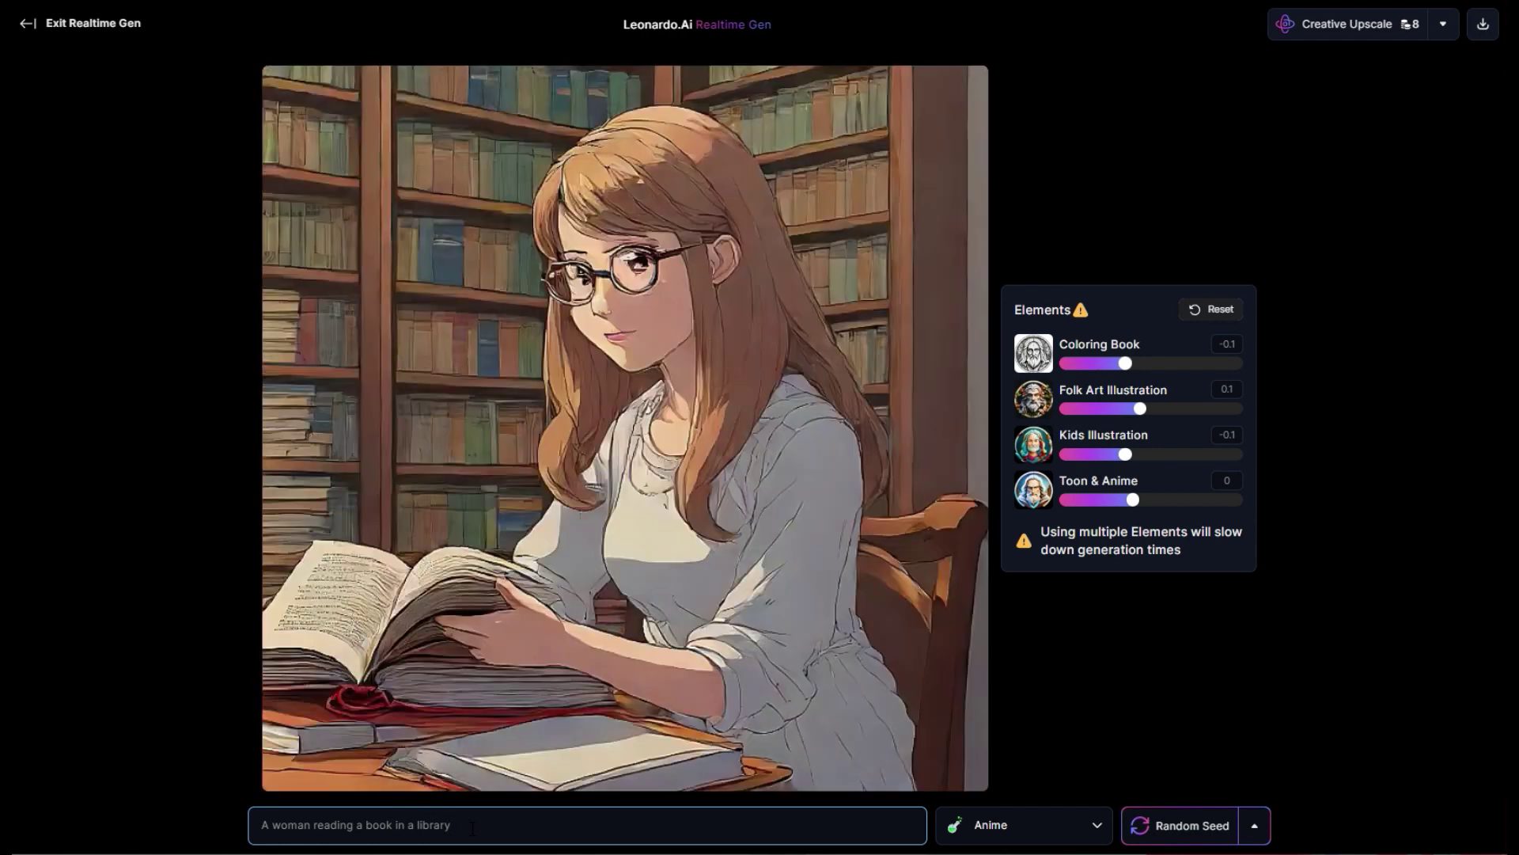
{"action": "type", "text": " full of potted green p"}
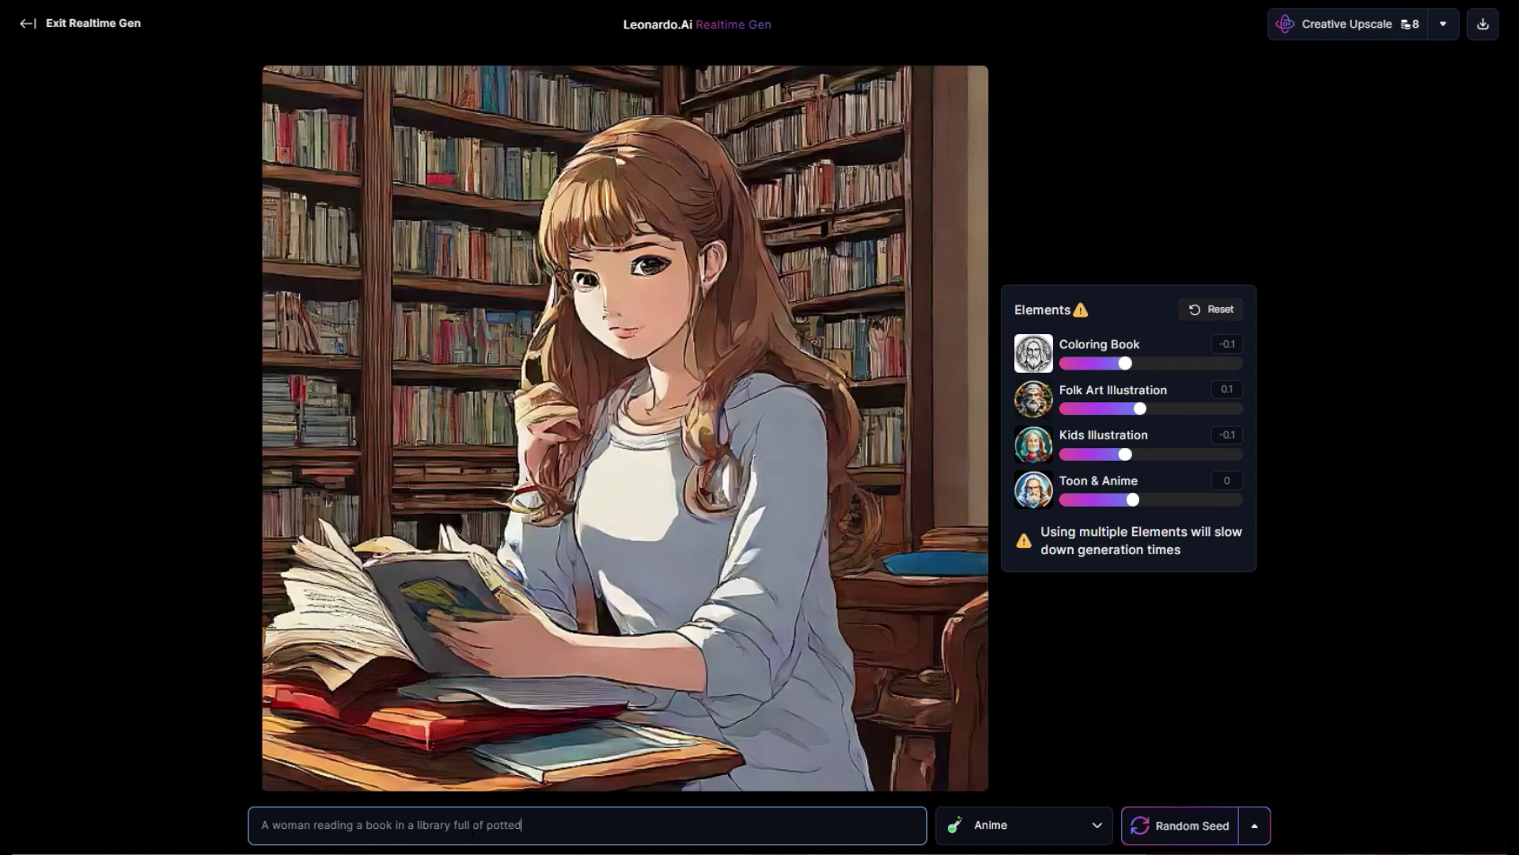
{"action": "type", "text": "lants"}
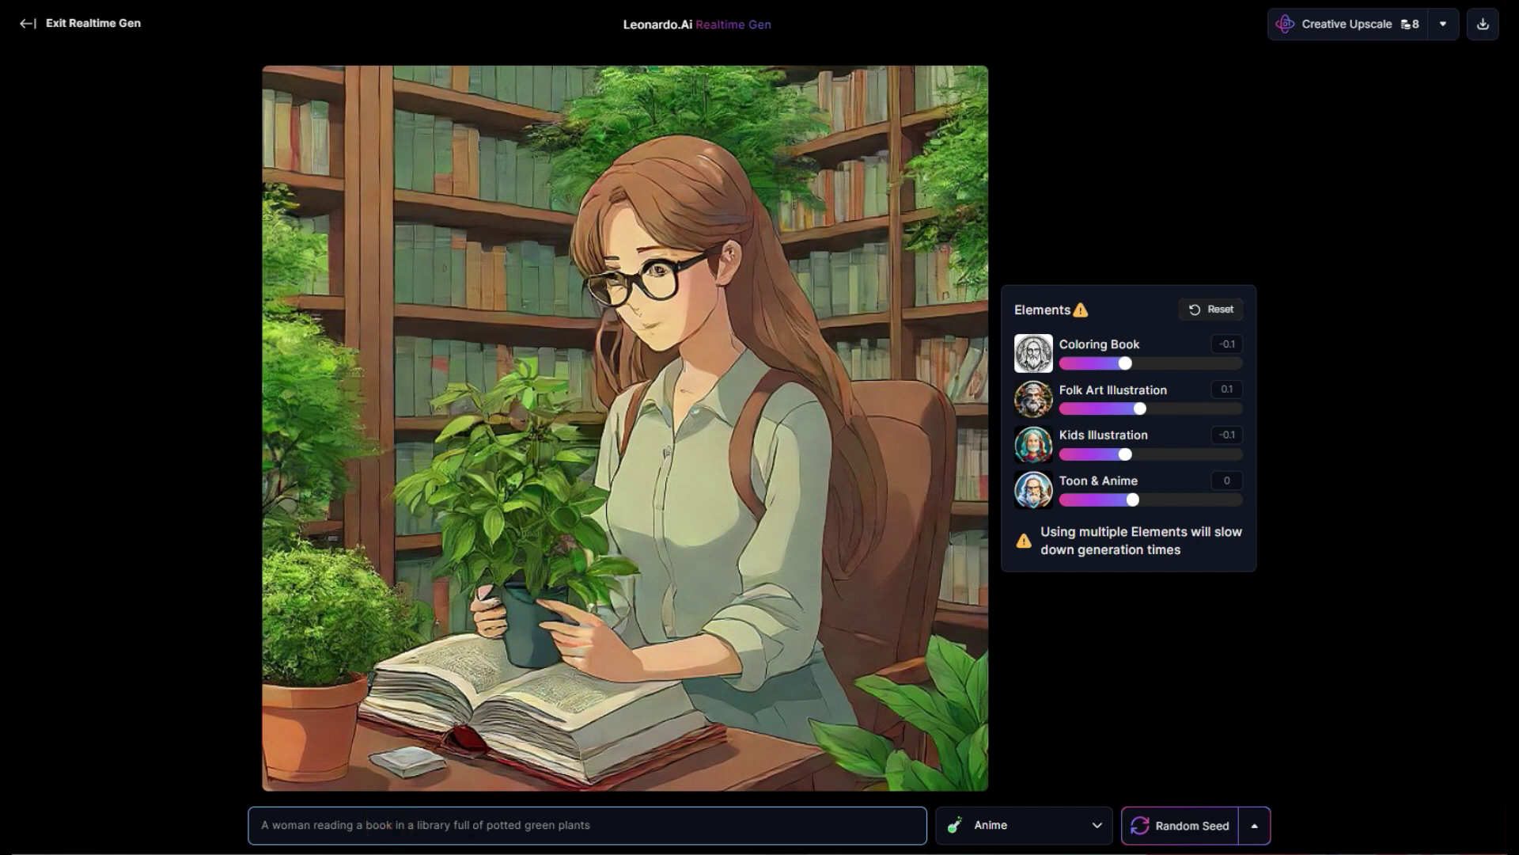
{"action": "left_click", "coordinate": [393, 825]}
{"action": "type", "text": "that she is ho"}
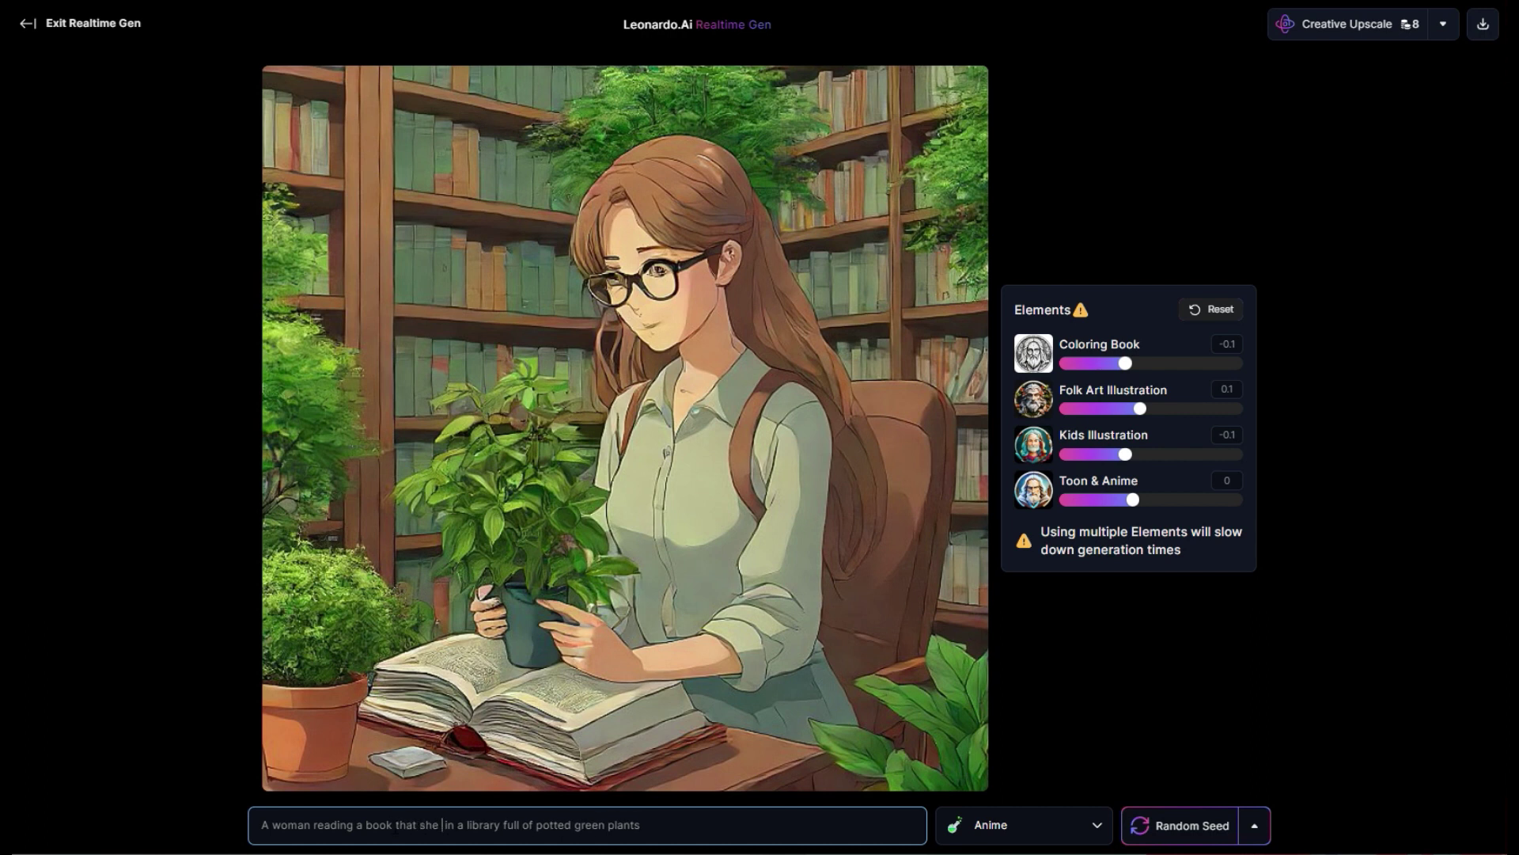
{"action": "type", "text": "lding"}
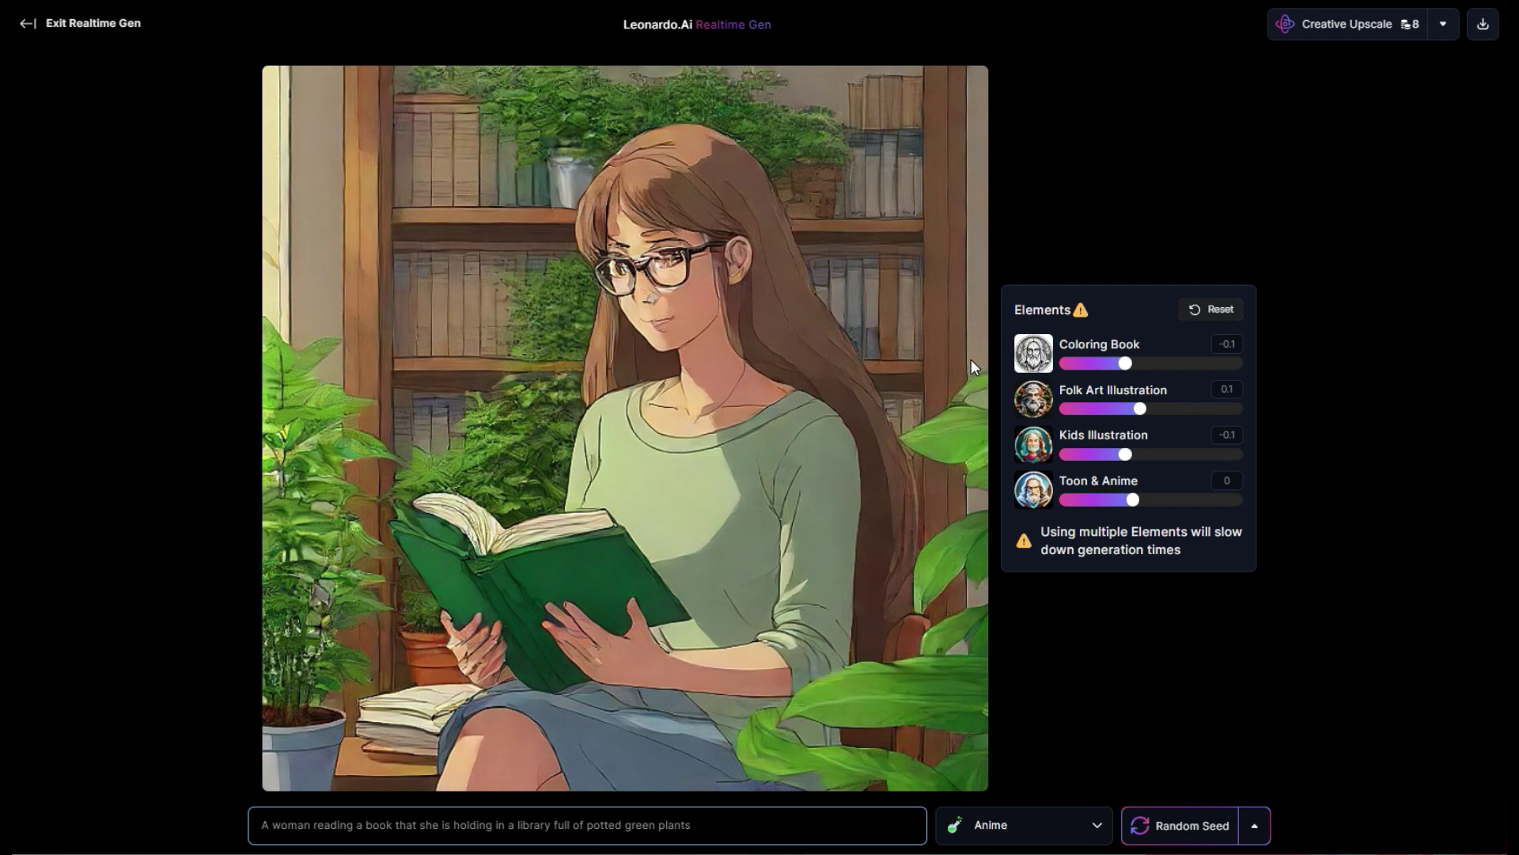
{"action": "type", "text": ", w"}
{"action": "type", "text": "ide p"}
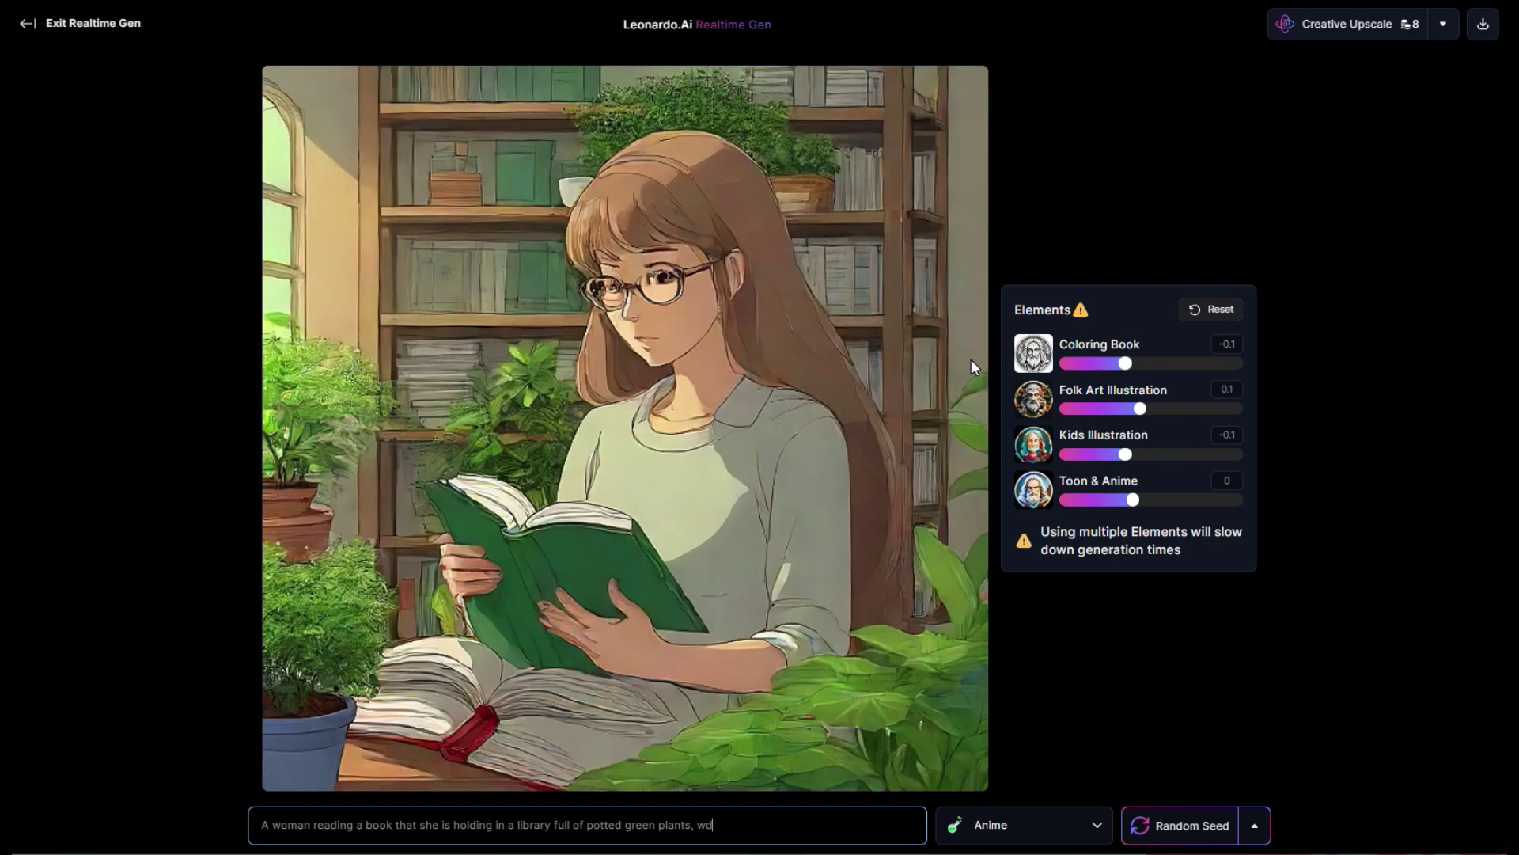
{"action": "type", "text": "erspective"}
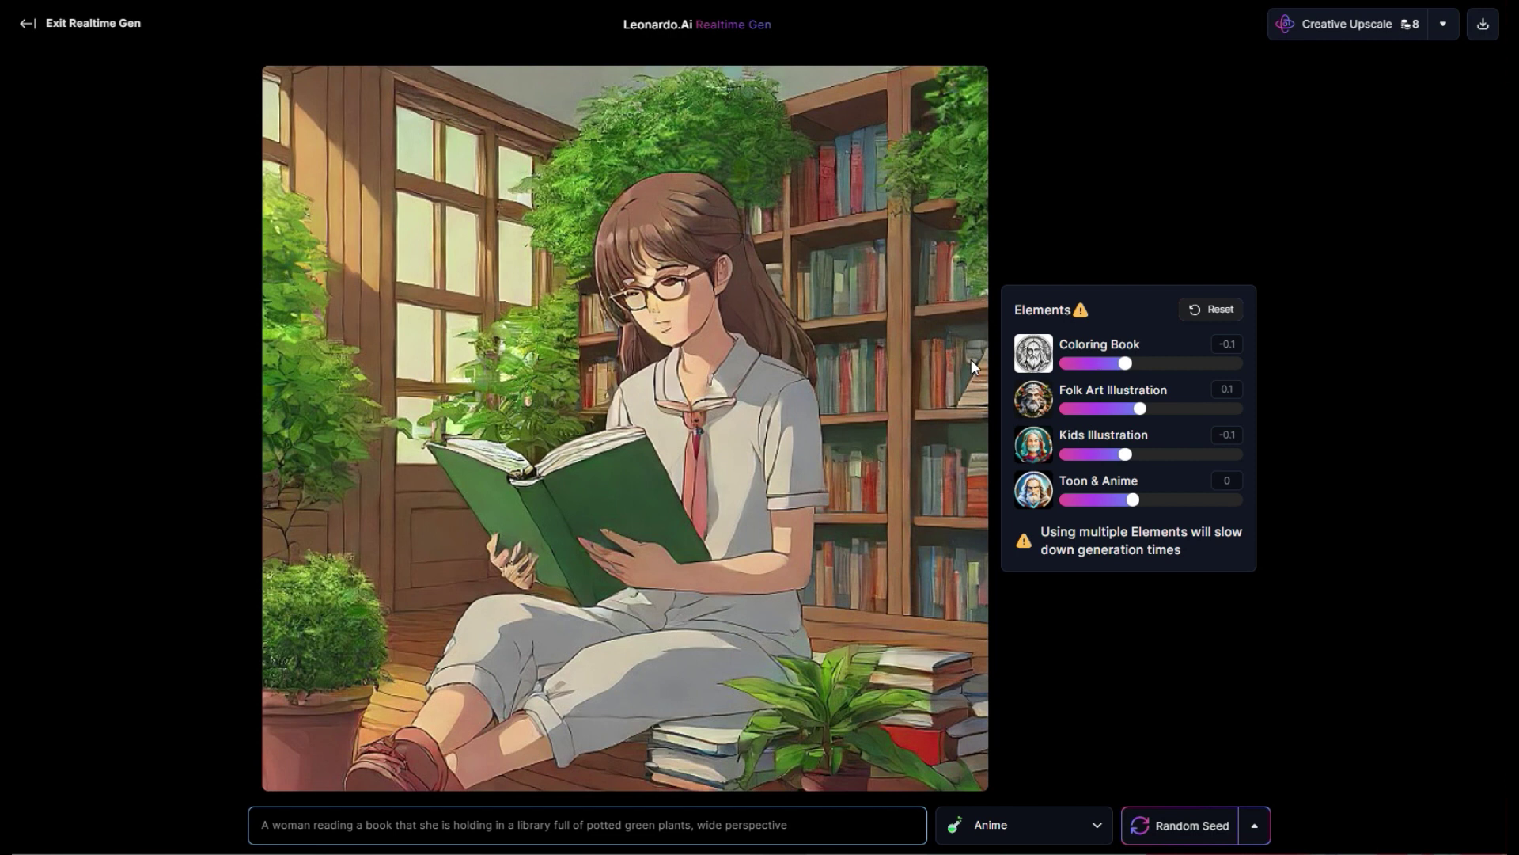
{"action": "type", "text": "zoomed out"}
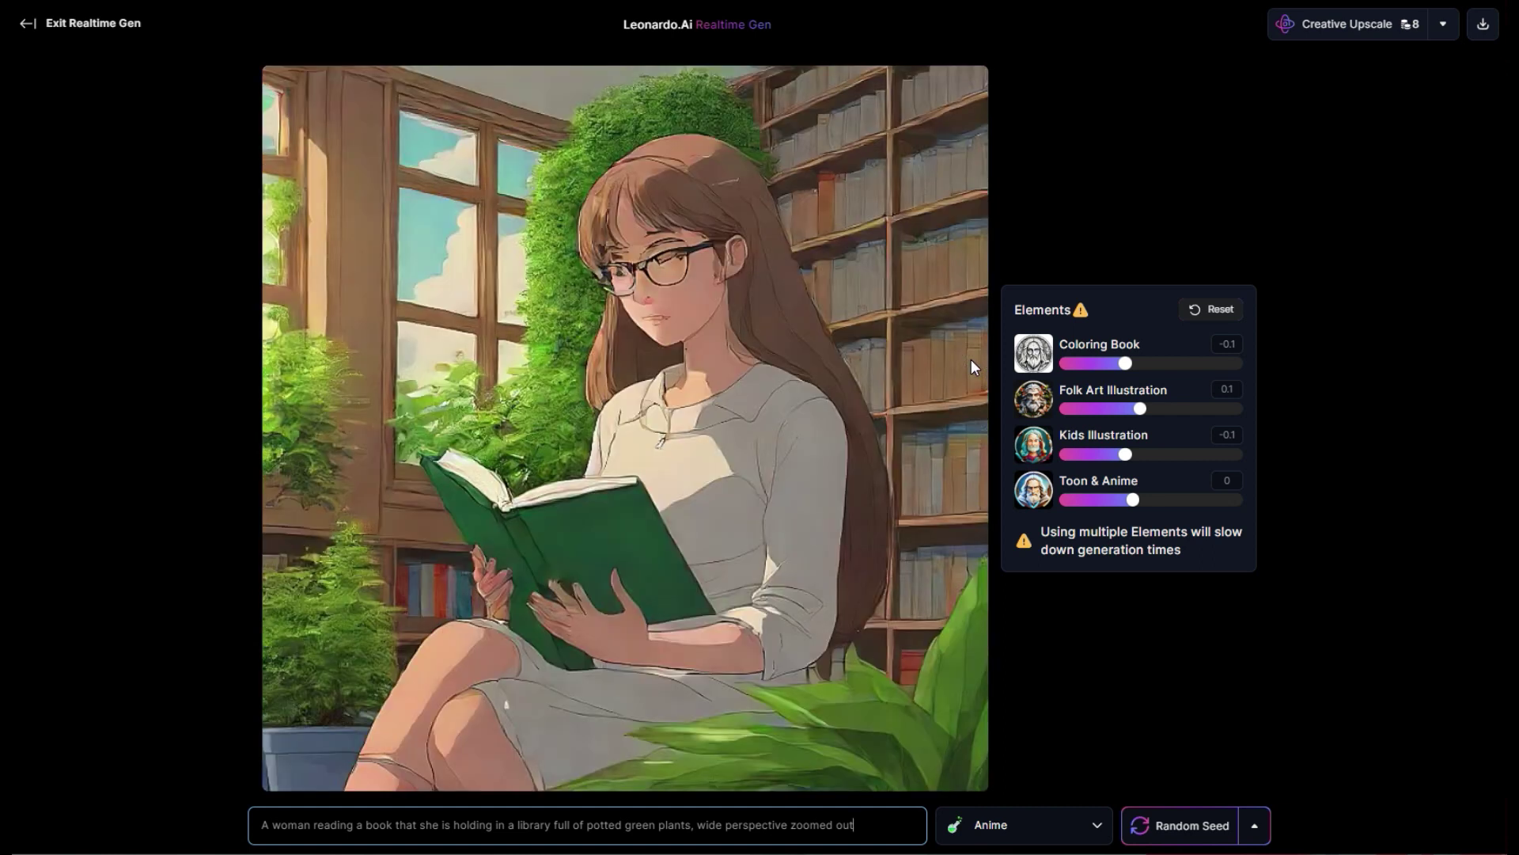
Step: Try Environment and Photography styles, settling on Sketch B/W
{"action": "left_click", "coordinate": [1060, 825]}
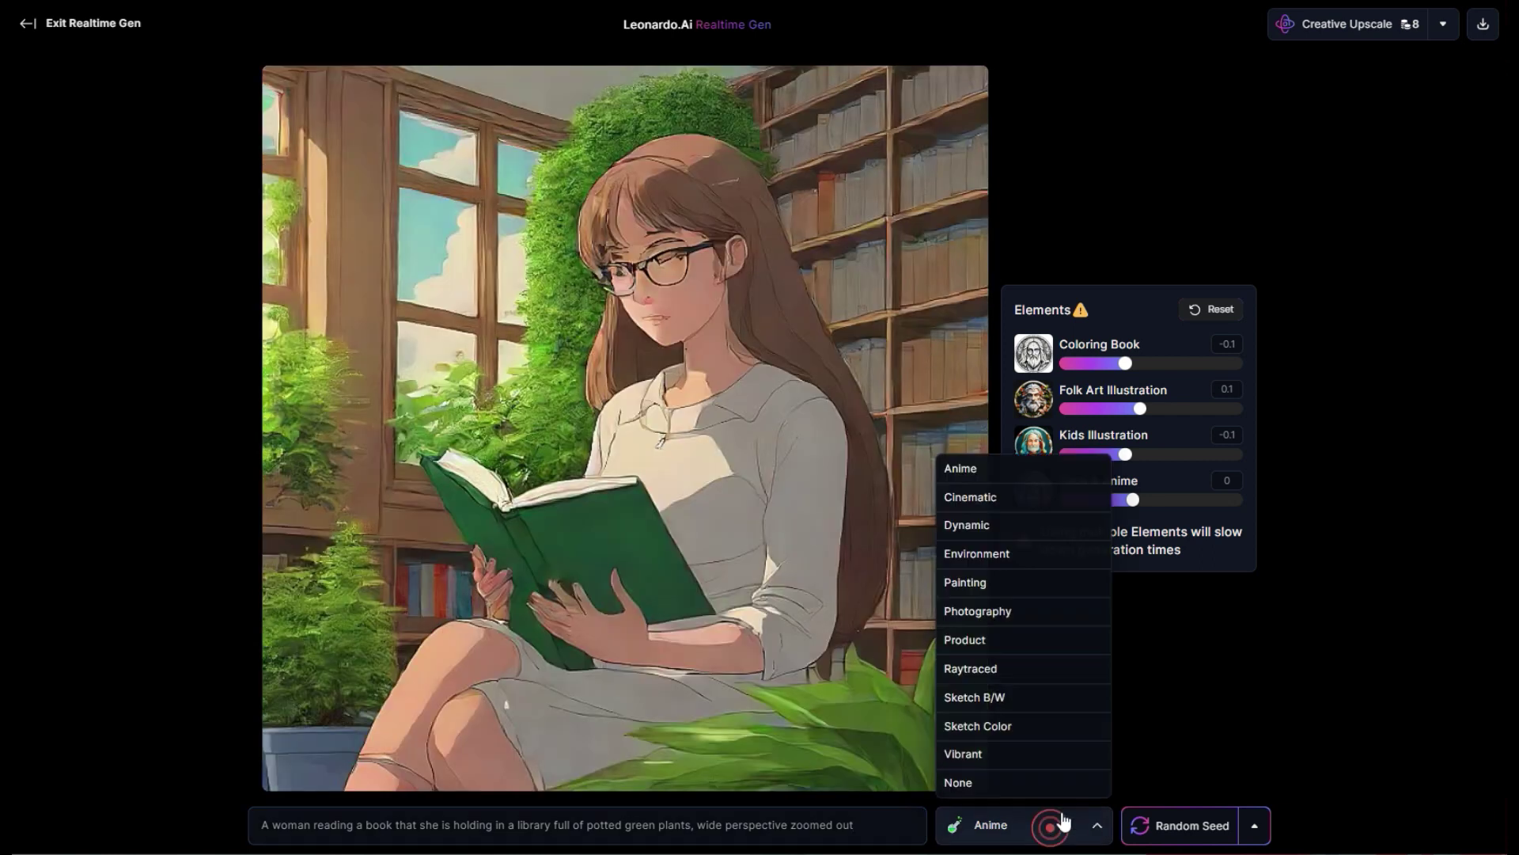
{"action": "left_click", "coordinate": [1003, 558]}
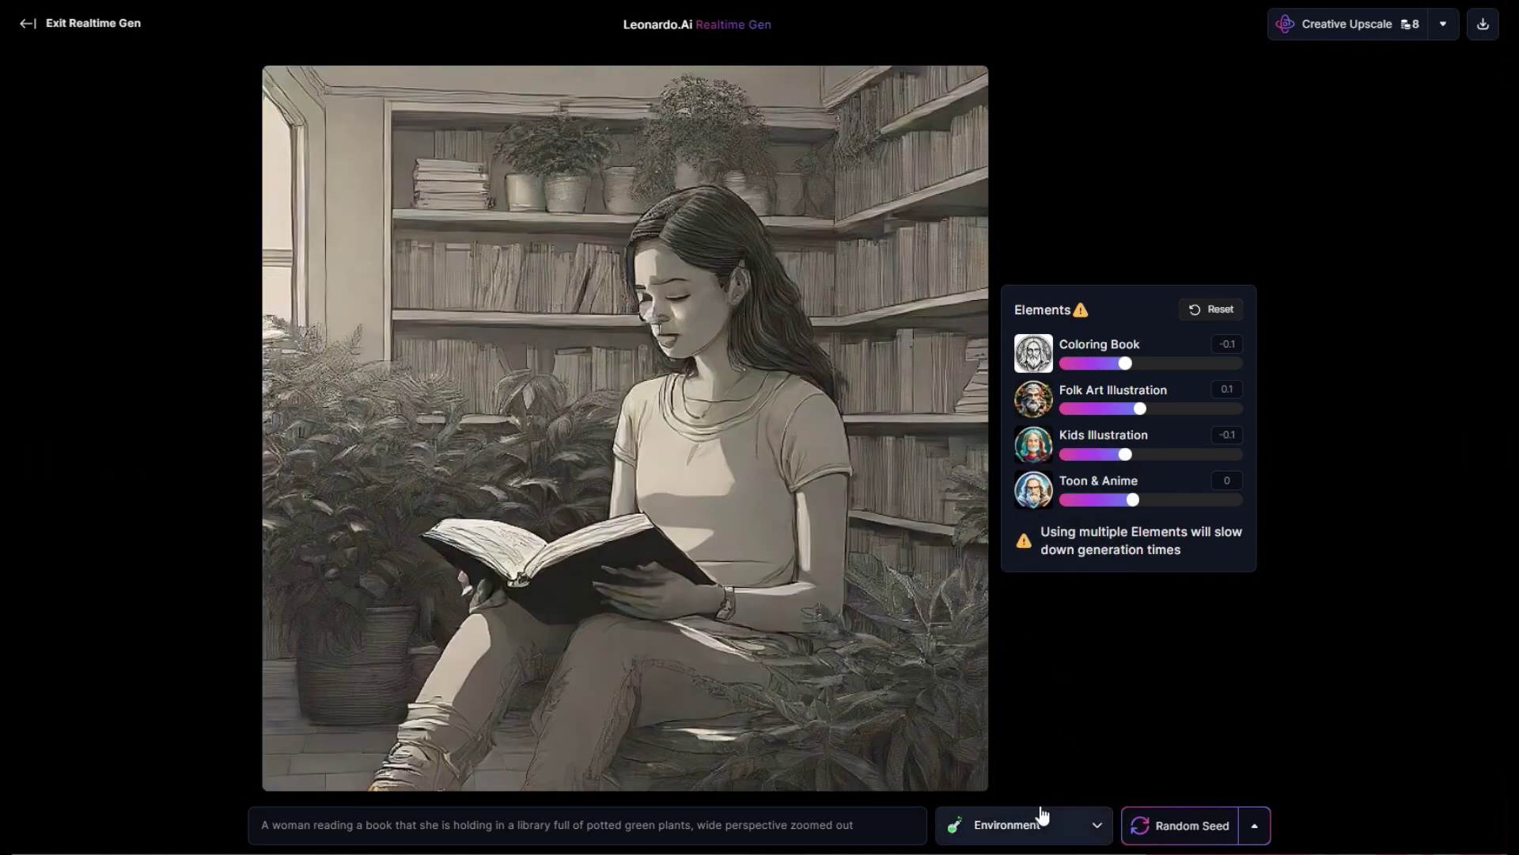
{"action": "left_click", "coordinate": [1040, 822]}
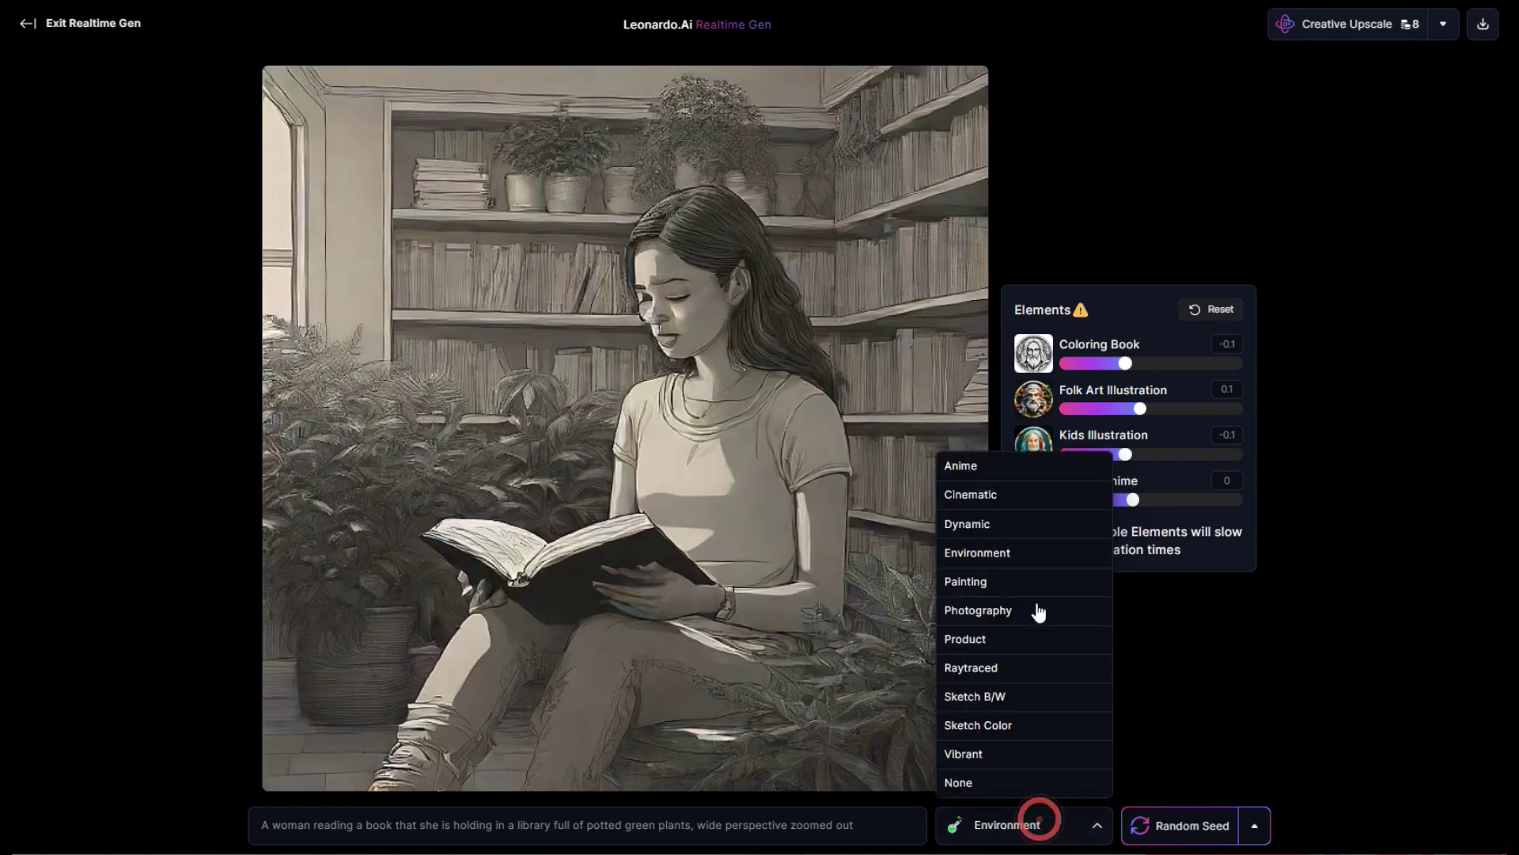
{"action": "left_click", "coordinate": [1011, 608]}
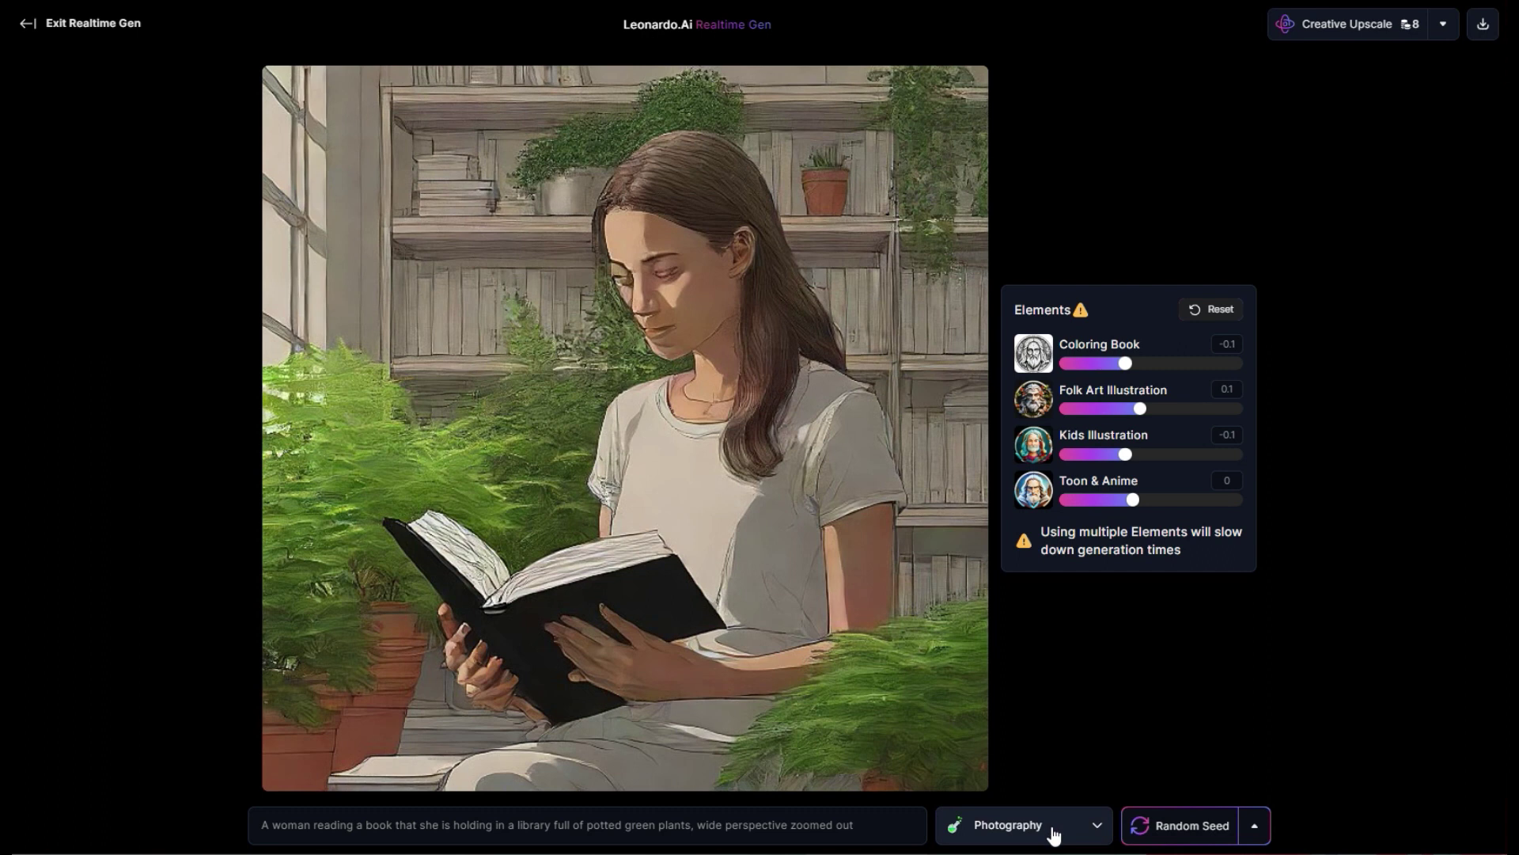
{"action": "left_click", "coordinate": [1051, 826]}
{"action": "left_click", "coordinate": [972, 703]}
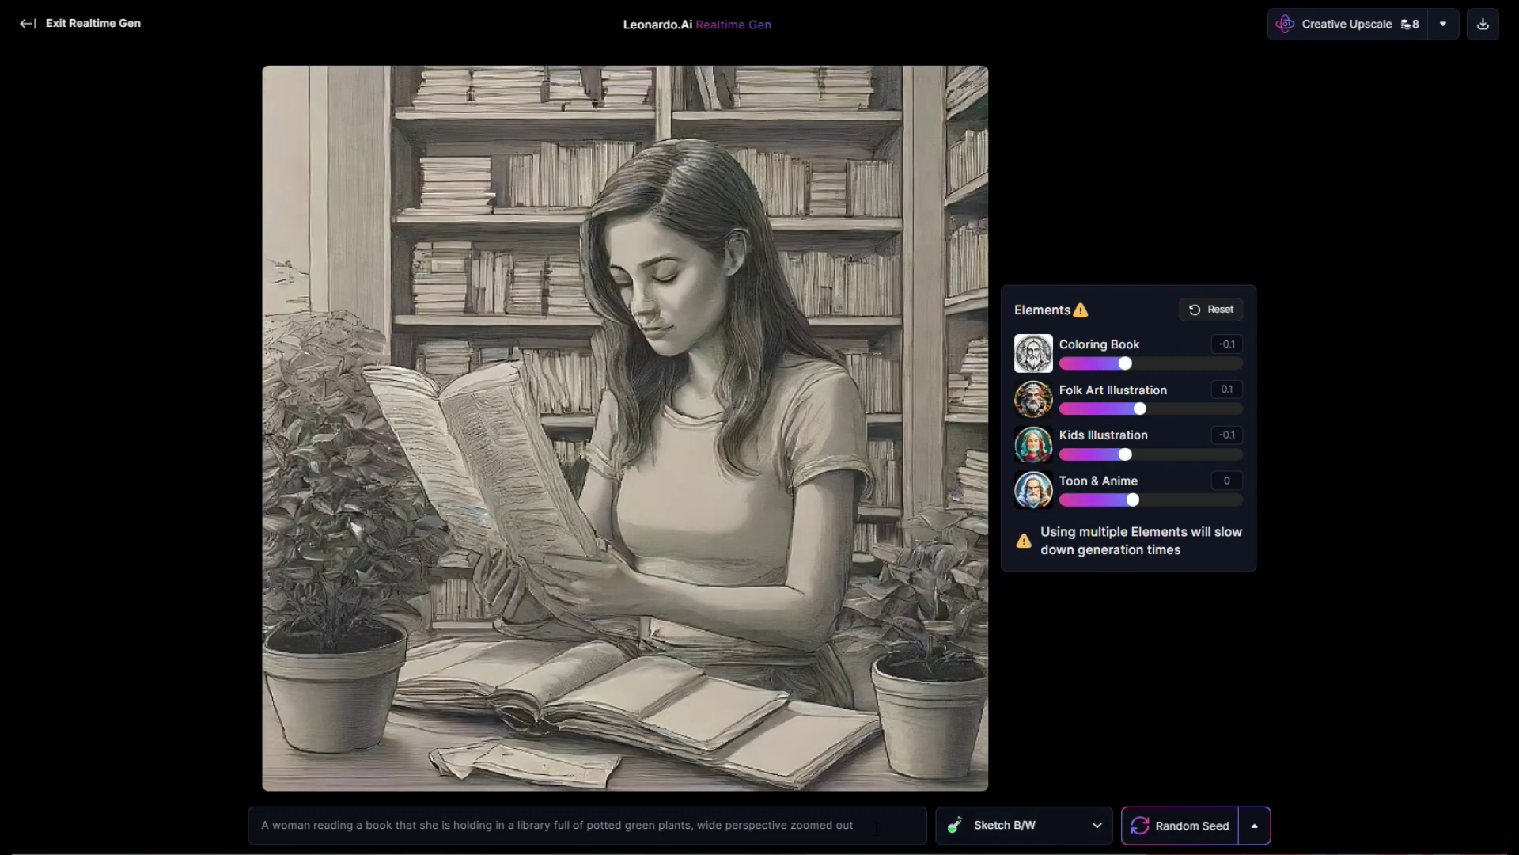
Step: Lower Folk Art to -0.3, Creative Upscale the image, and view it in the Personal Feed
{"action": "left_click_drag", "start_coordinate": [1139, 409], "coordinate": [1161, 454]}
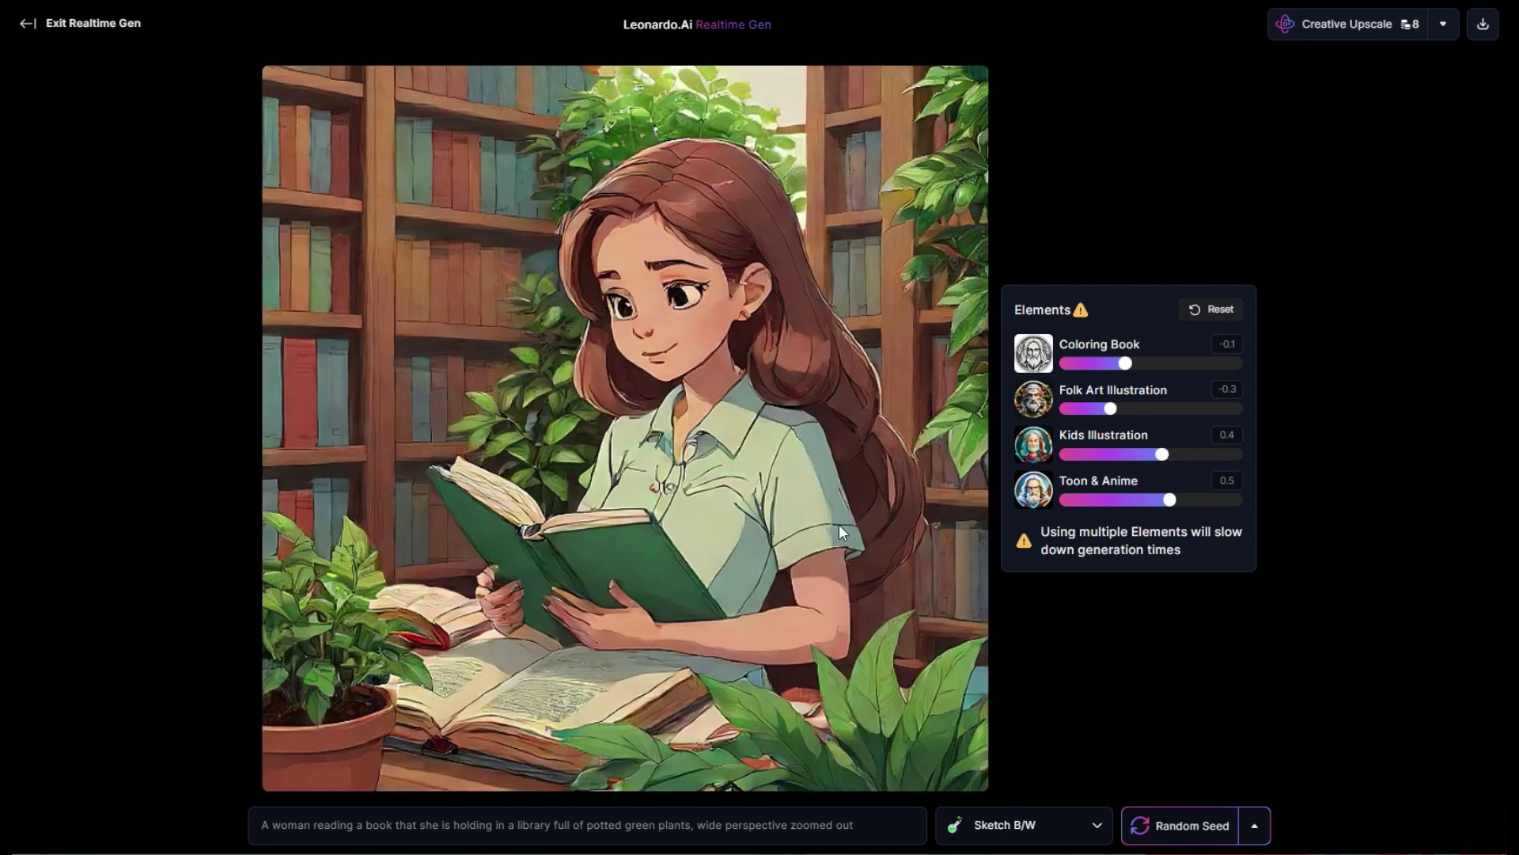
{"action": "left_click", "coordinate": [1419, 31]}
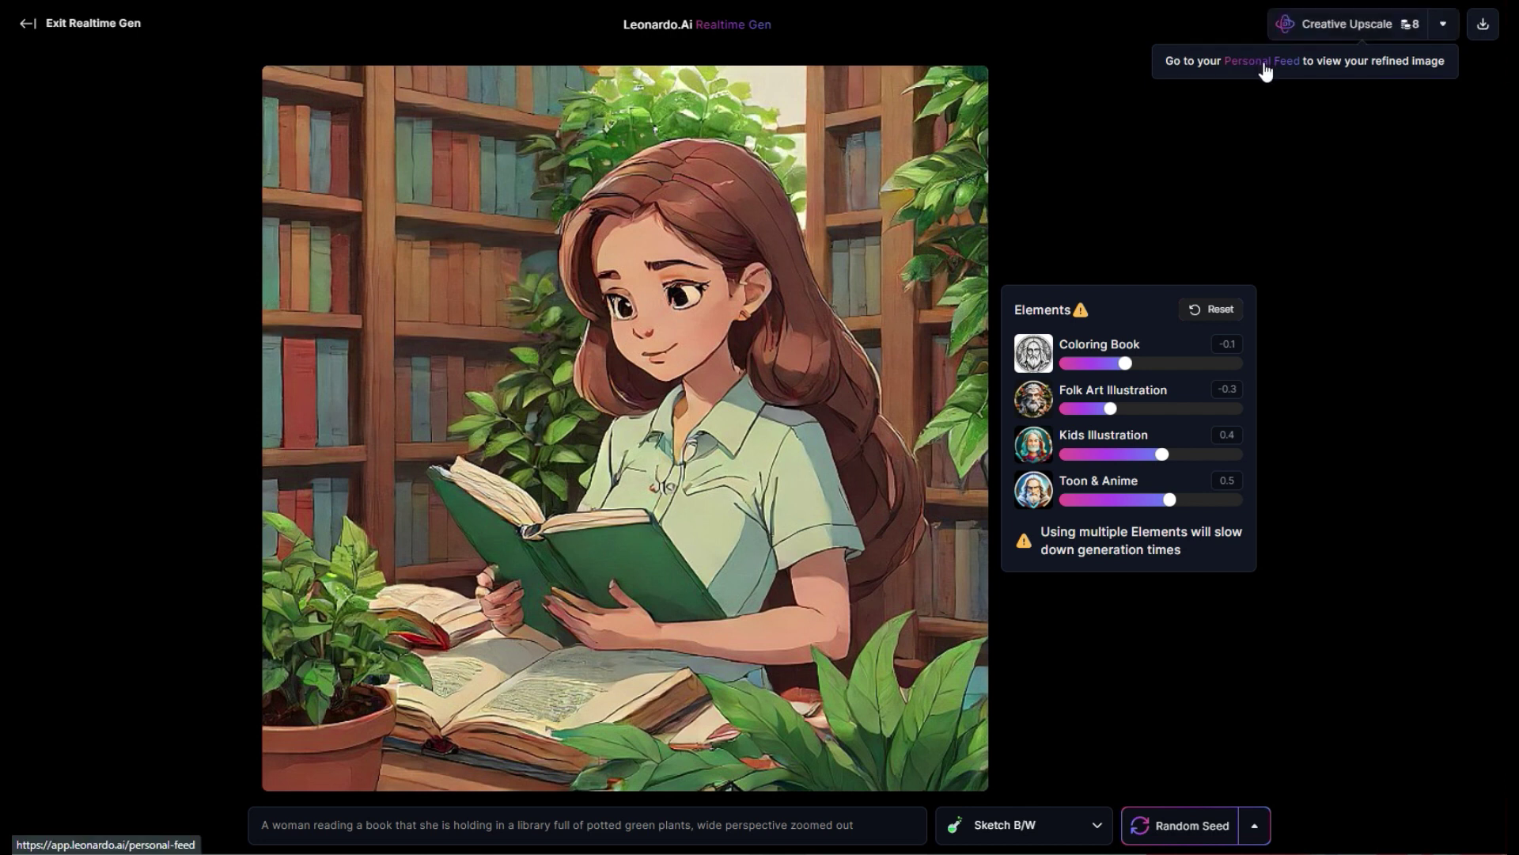
{"action": "left_click", "coordinate": [1263, 63]}
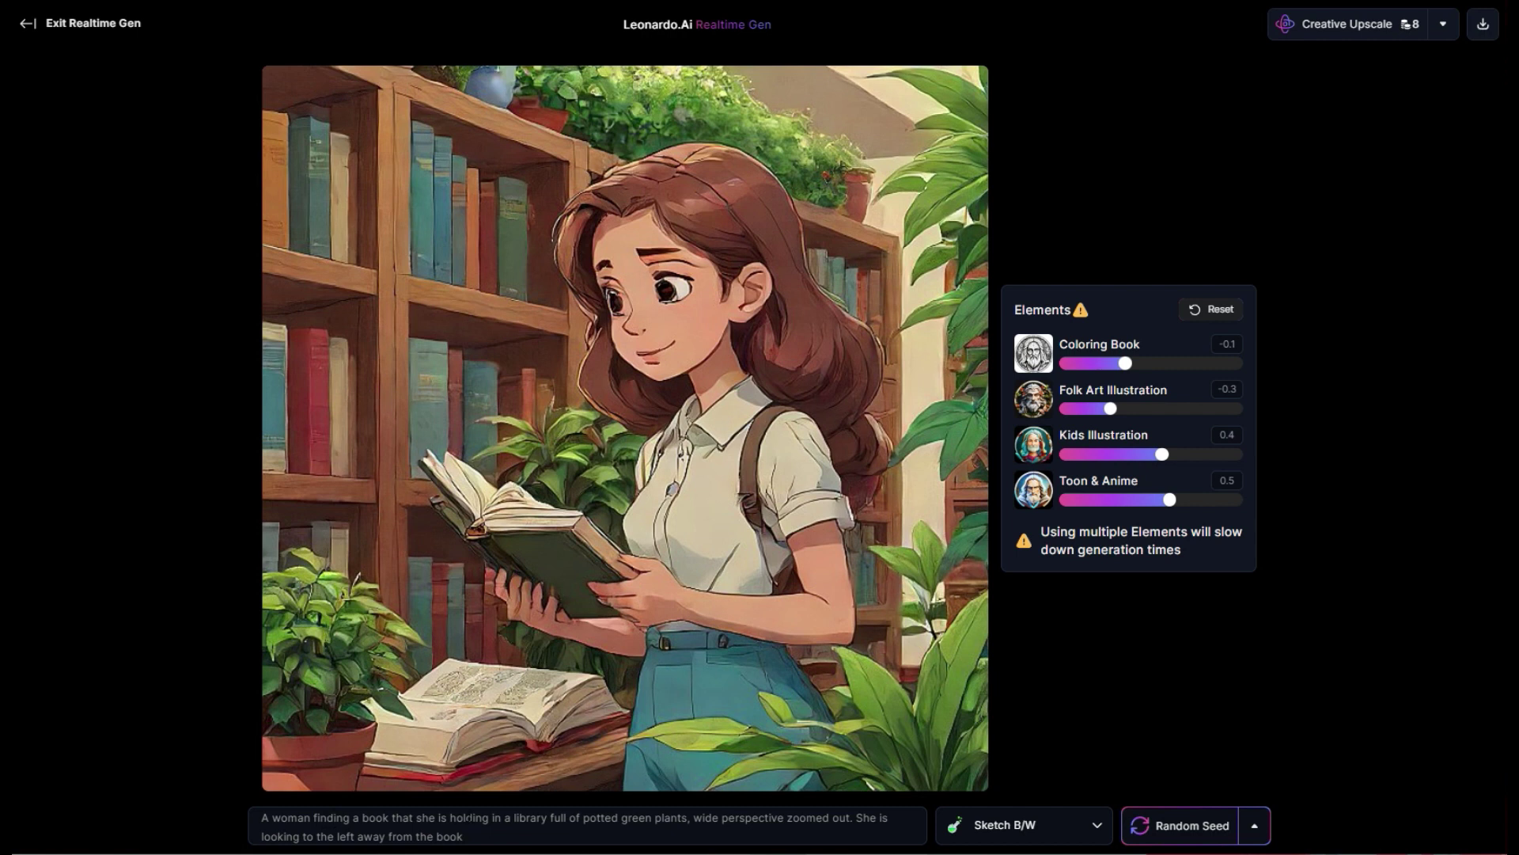
Step: Replace 'holding' with 'looking in a bookshelf for' and delete the sentence about her looking left
{"action": "double_click", "coordinate": [470, 817]}
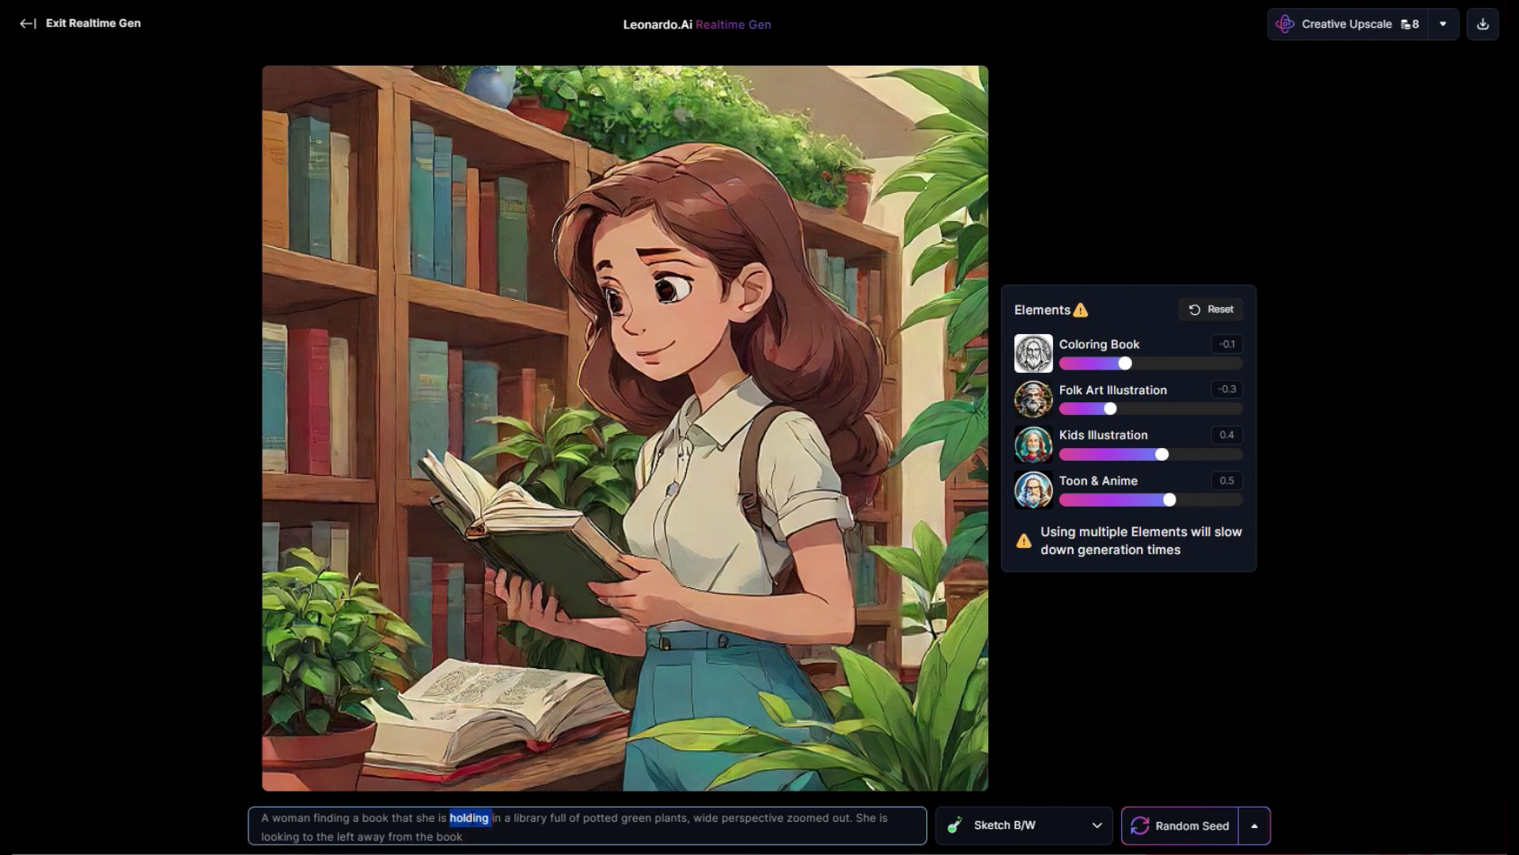
{"action": "type", "text": "looking in"}
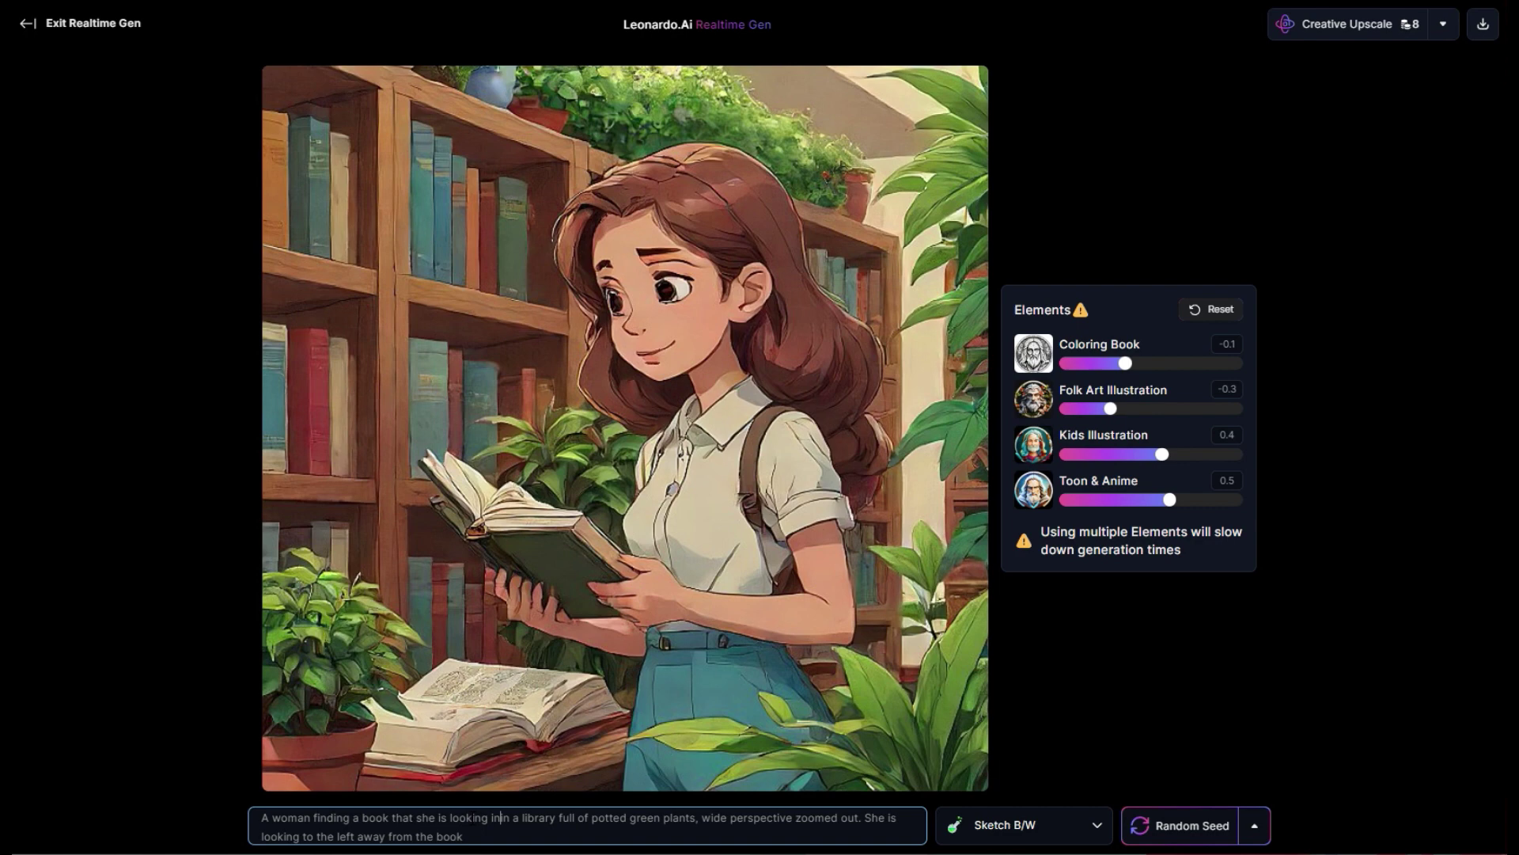
{"action": "type", "text": " a bookshelf"}
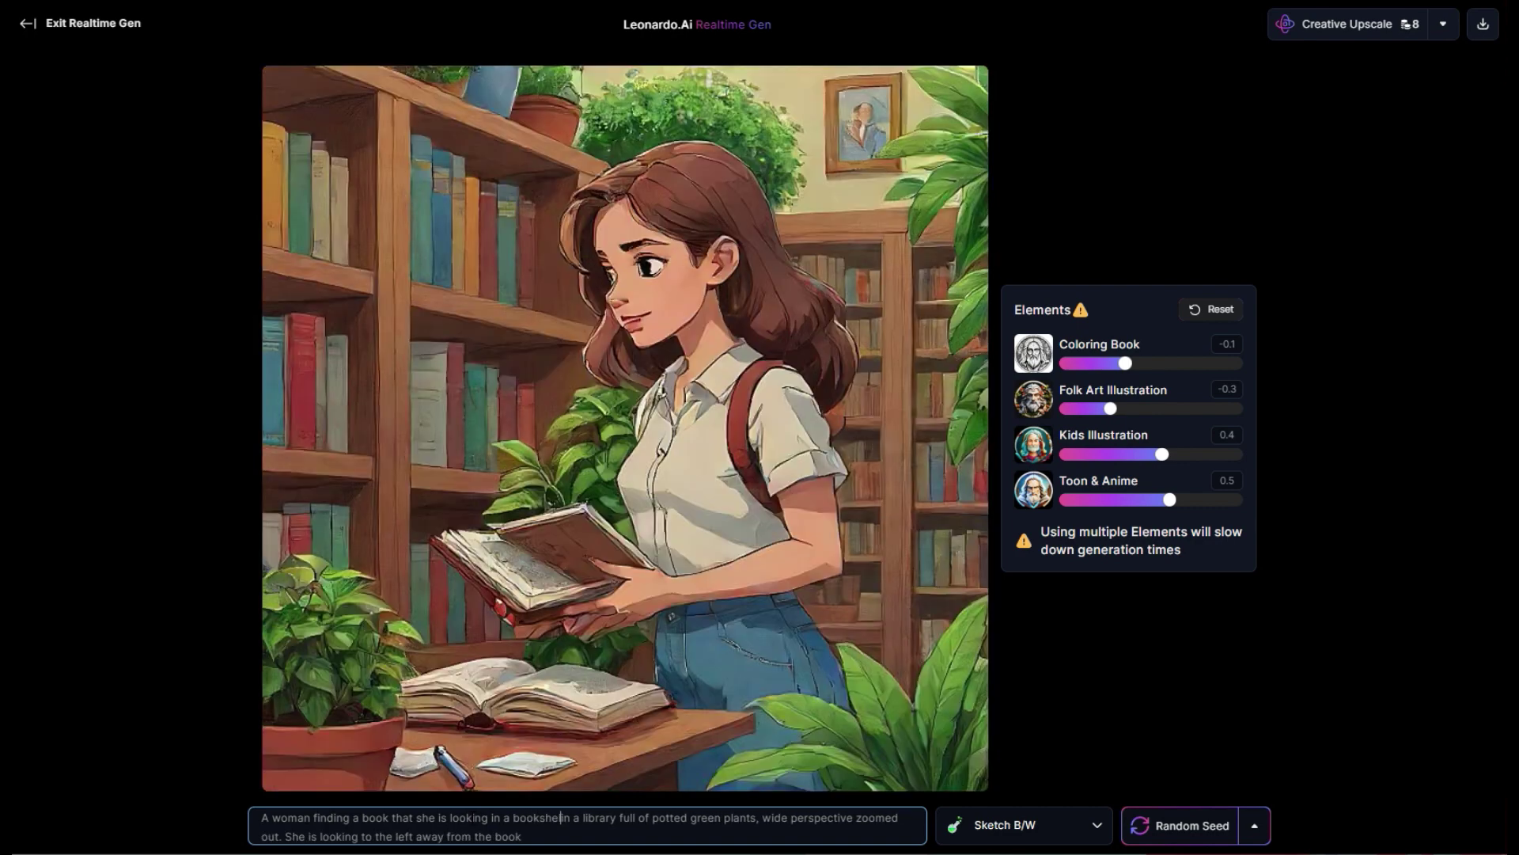
{"action": "type", "text": " for"}
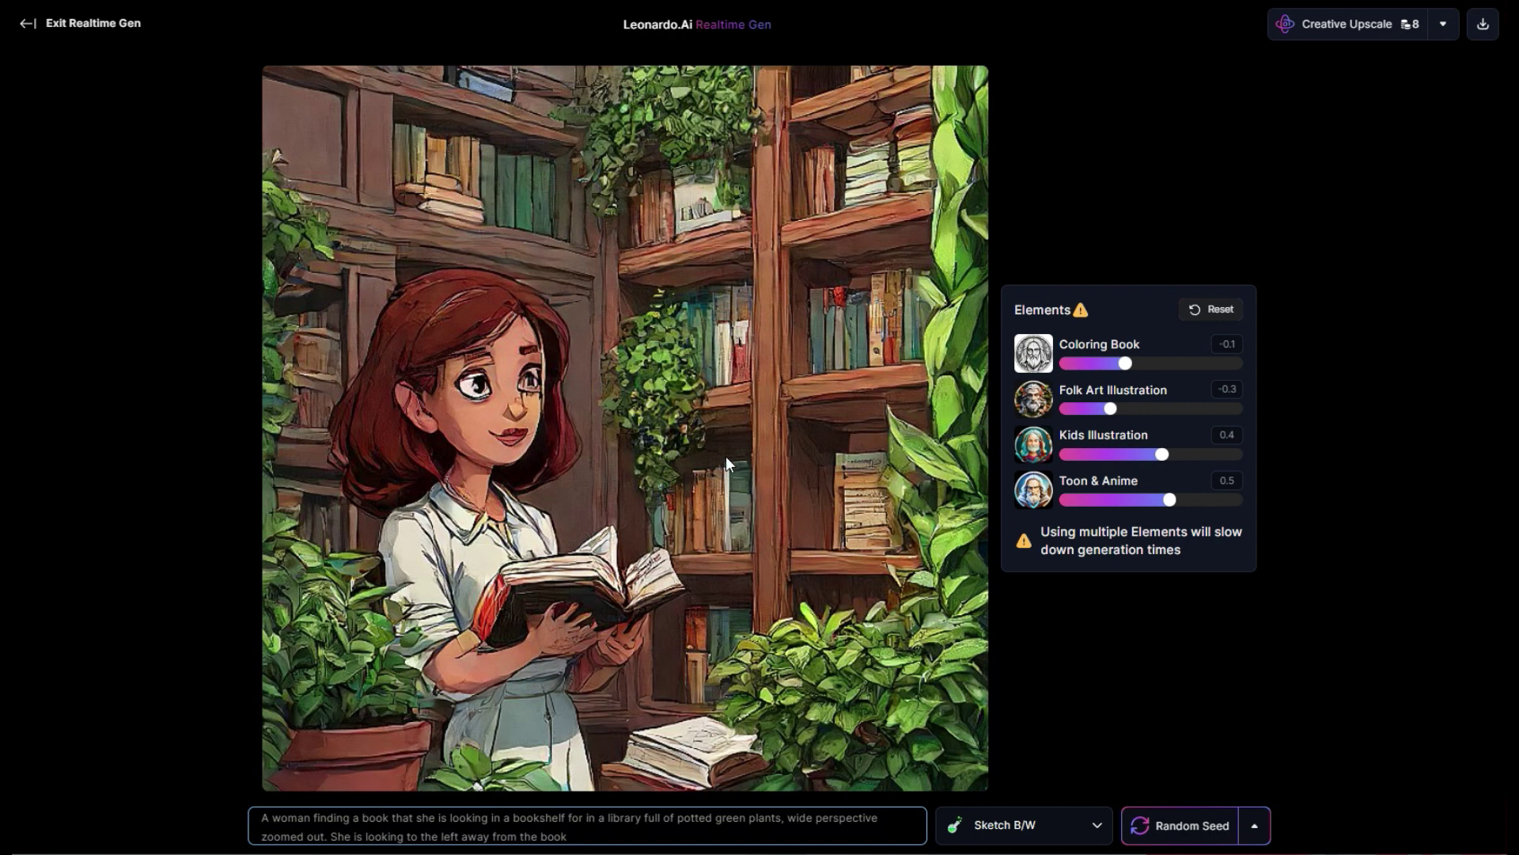
{"action": "left_click_drag", "start_coordinate": [568, 836], "coordinate": [327, 837]}
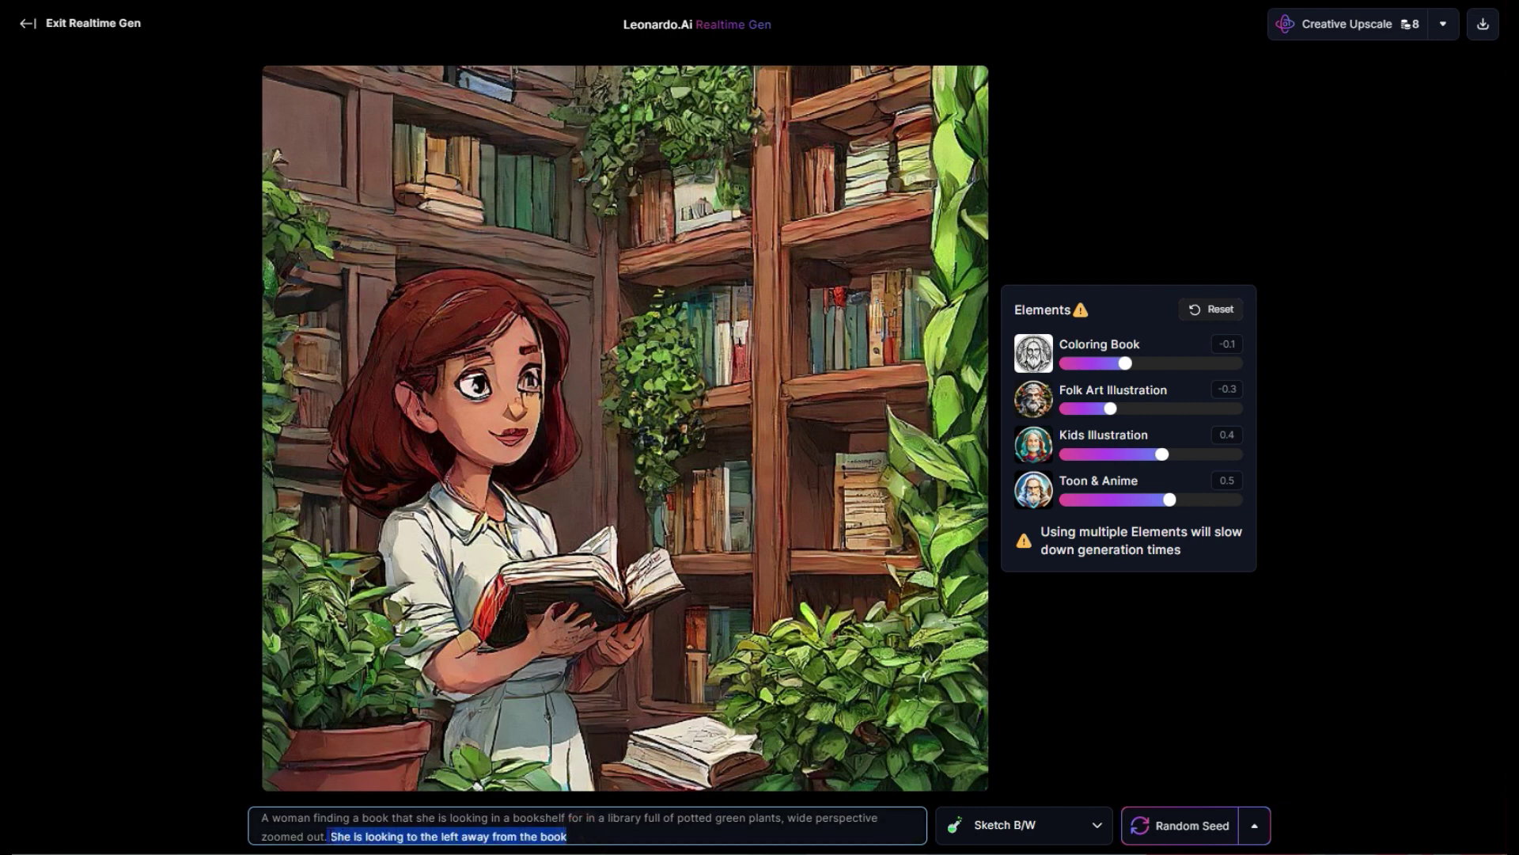
{"action": "key", "text": "BackSpace"}
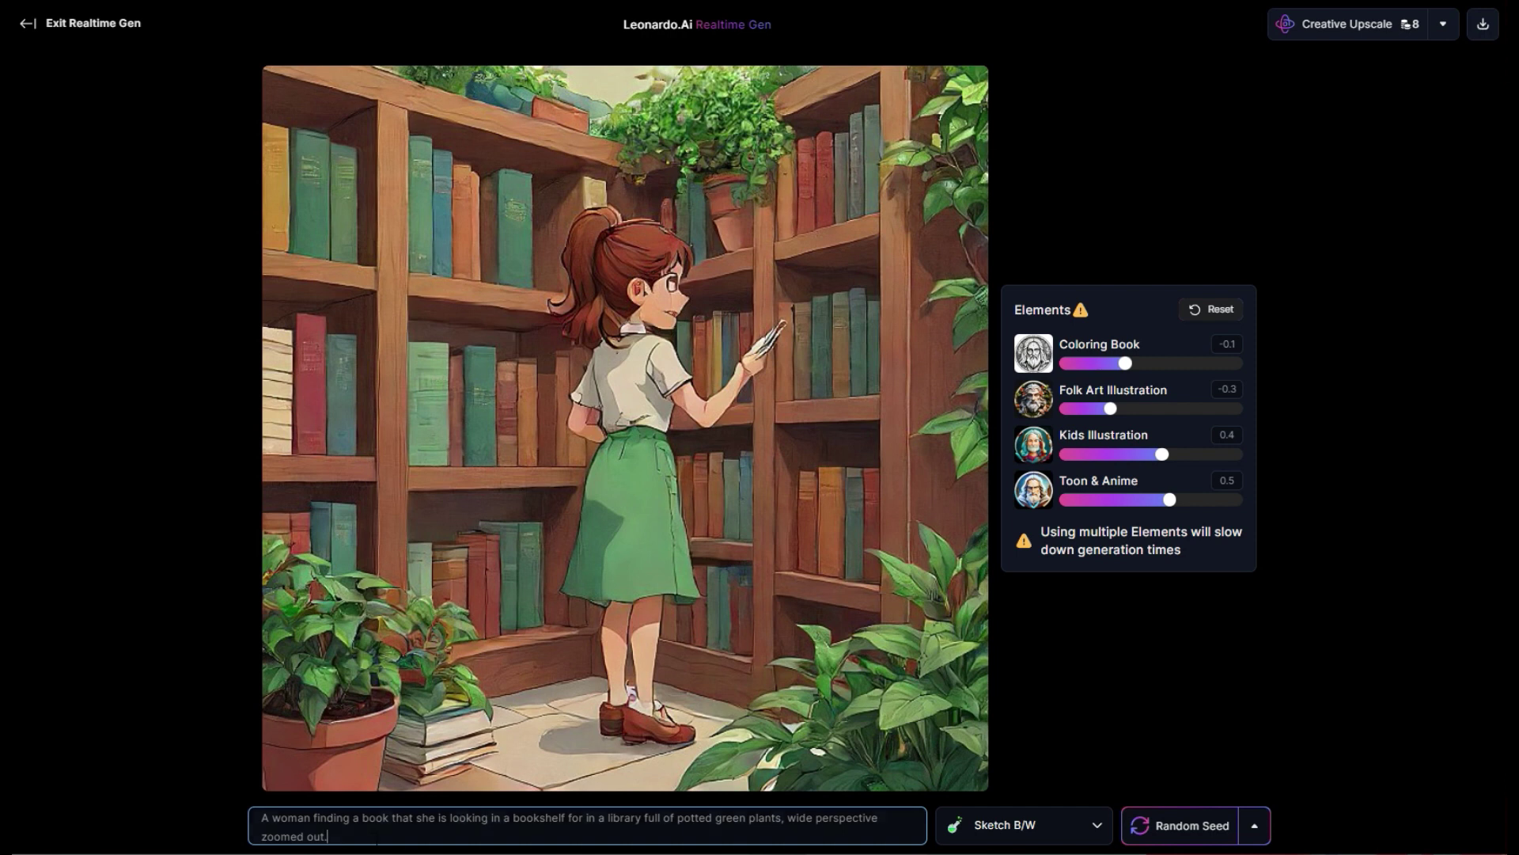
Step: Replace the bookshelf-search phrase with 'walking into'
{"action": "triple_click", "coordinate": [372, 836]}
{"action": "left_click", "coordinate": [442, 833]}
{"action": "left_click_drag", "start_coordinate": [314, 817], "coordinate": [586, 818]}
{"action": "type", "text": "walking "}
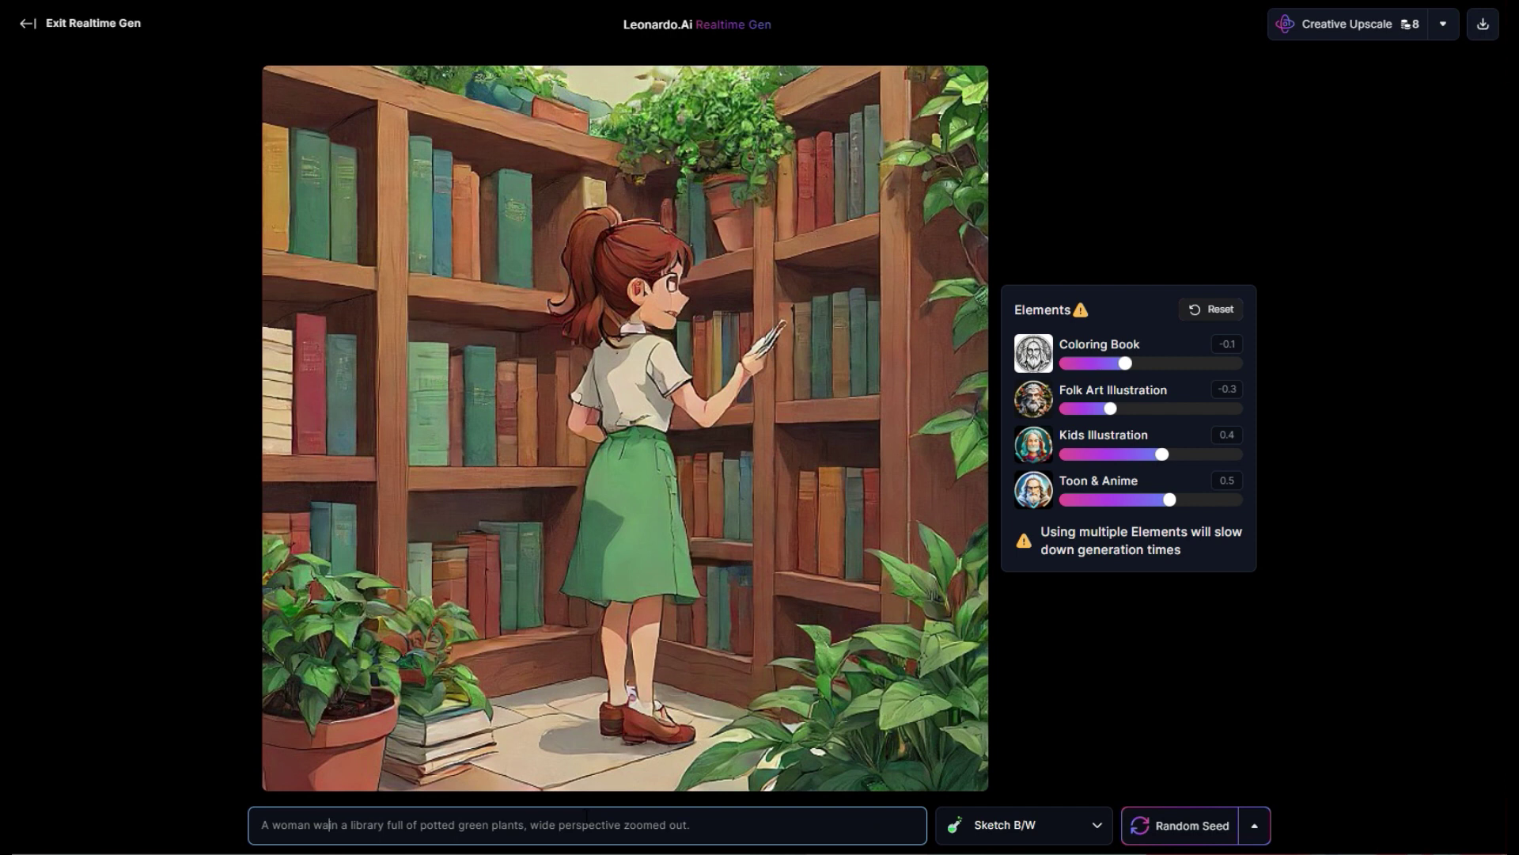
{"action": "type", "text": "into"}
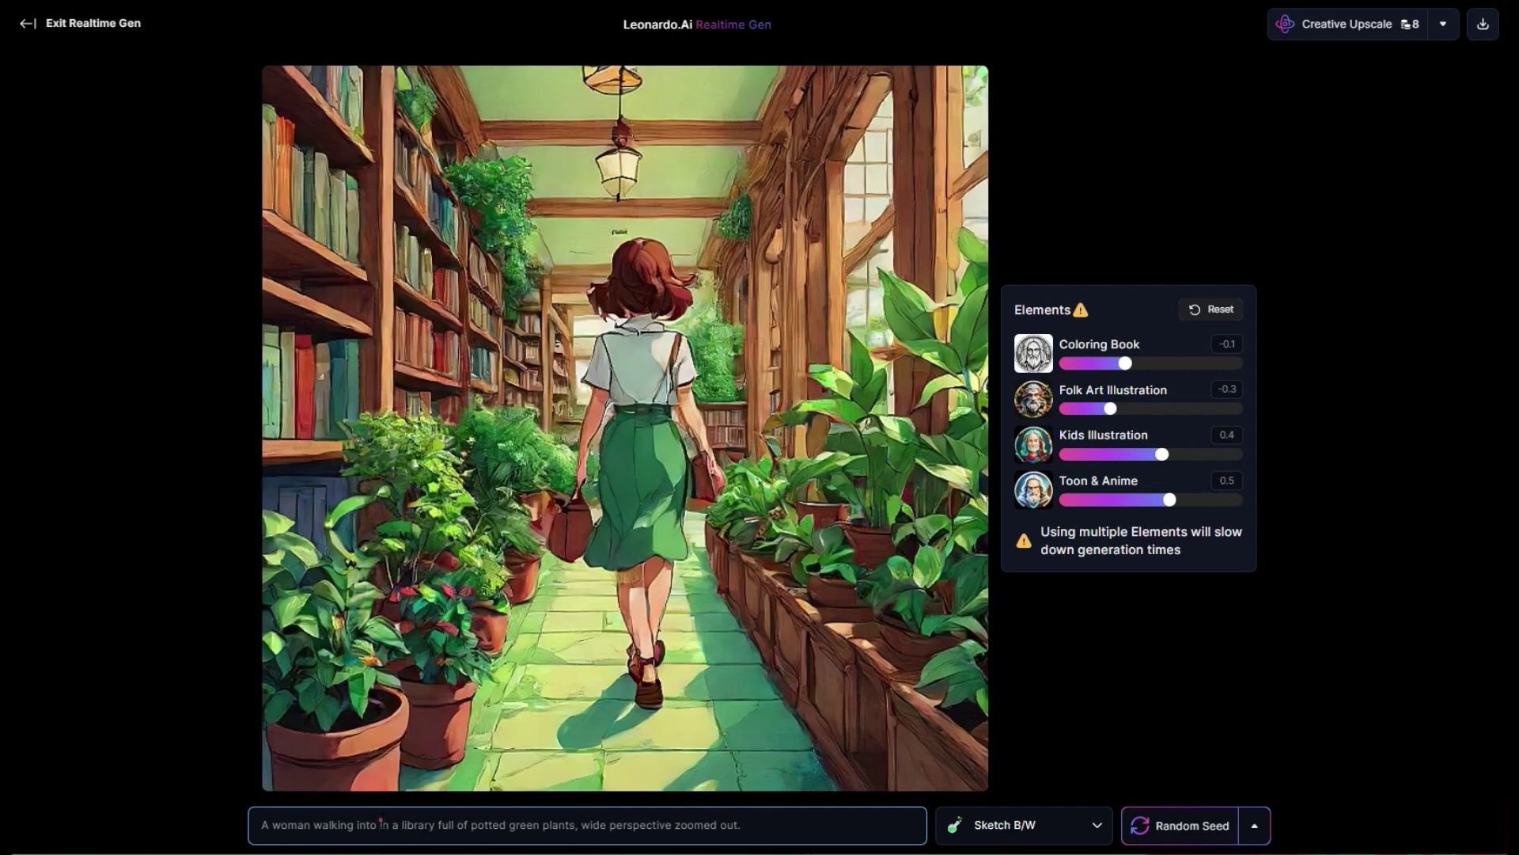
Step: Add '[with brown hair and a green dress]' after 'woman' and change 'into' to 'out of'
{"action": "double_click", "coordinate": [383, 825]}
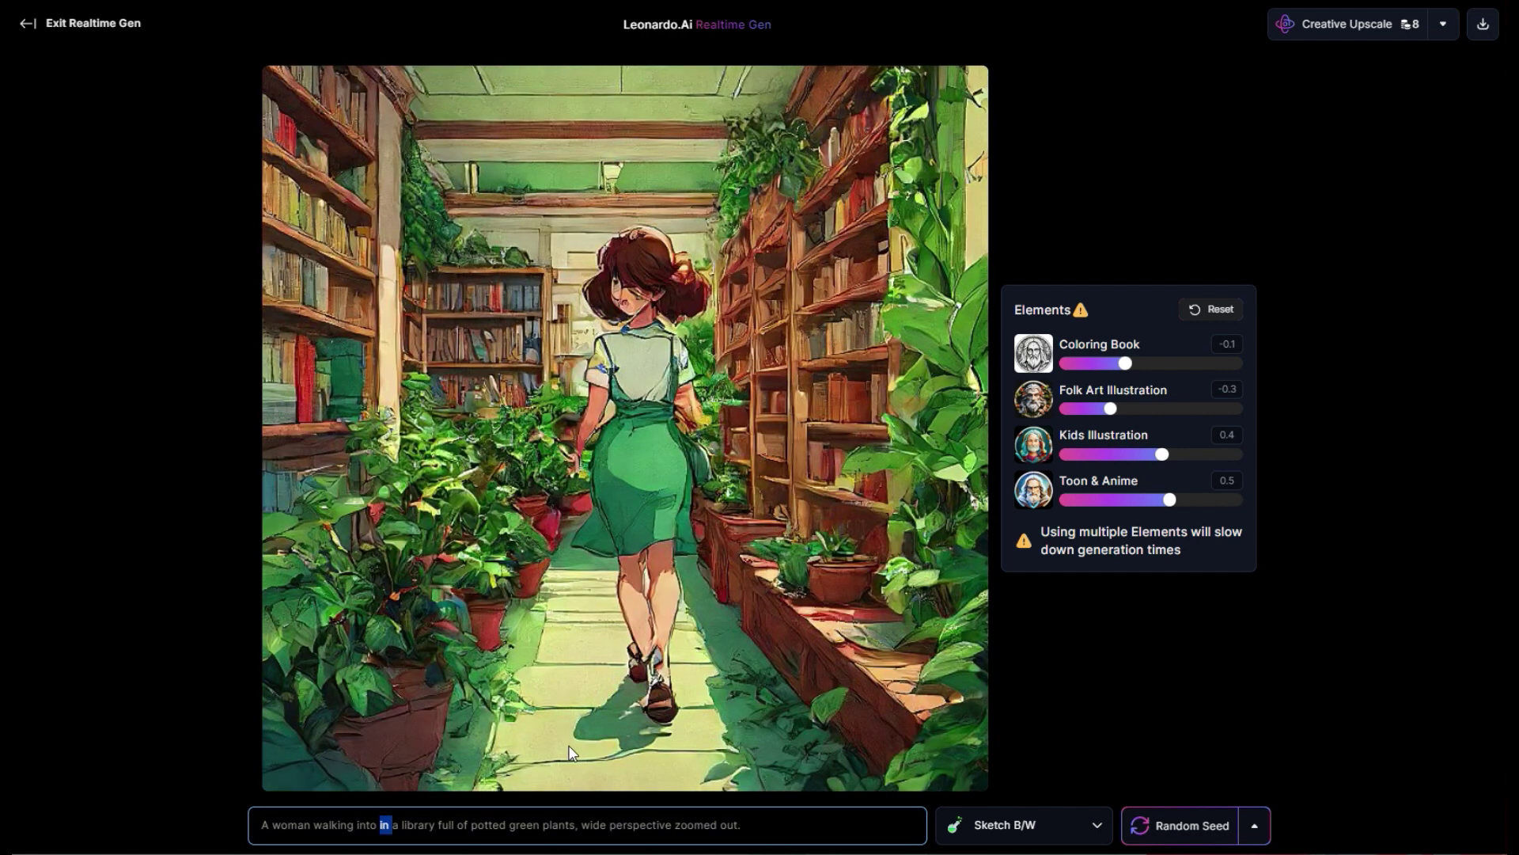
{"action": "left_click", "coordinate": [311, 825]}
{"action": "type", "text": "[with brown hair "}
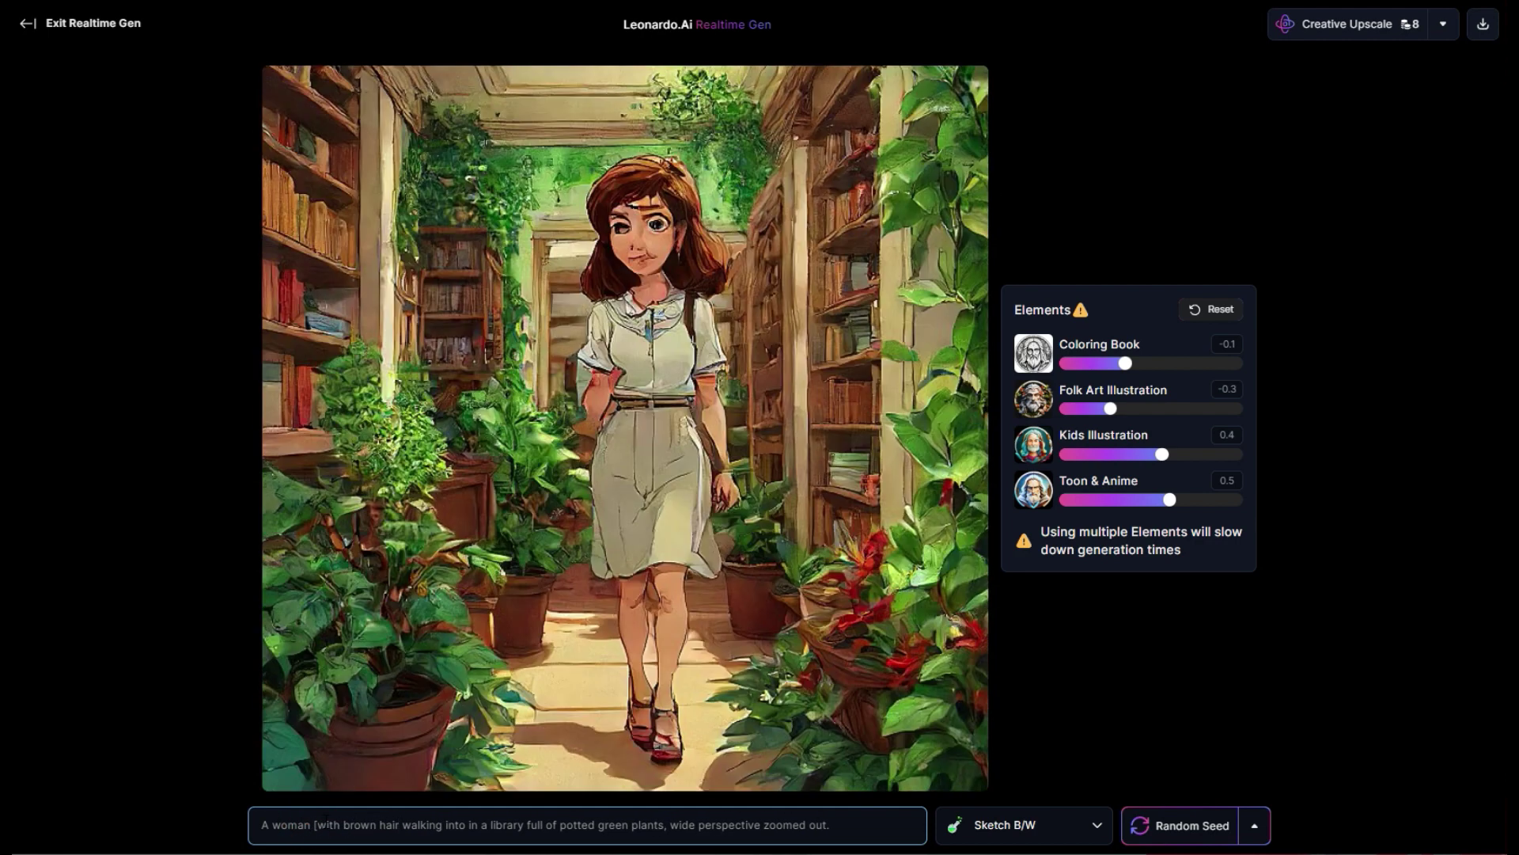
{"action": "type", "text": "and a green dress]"}
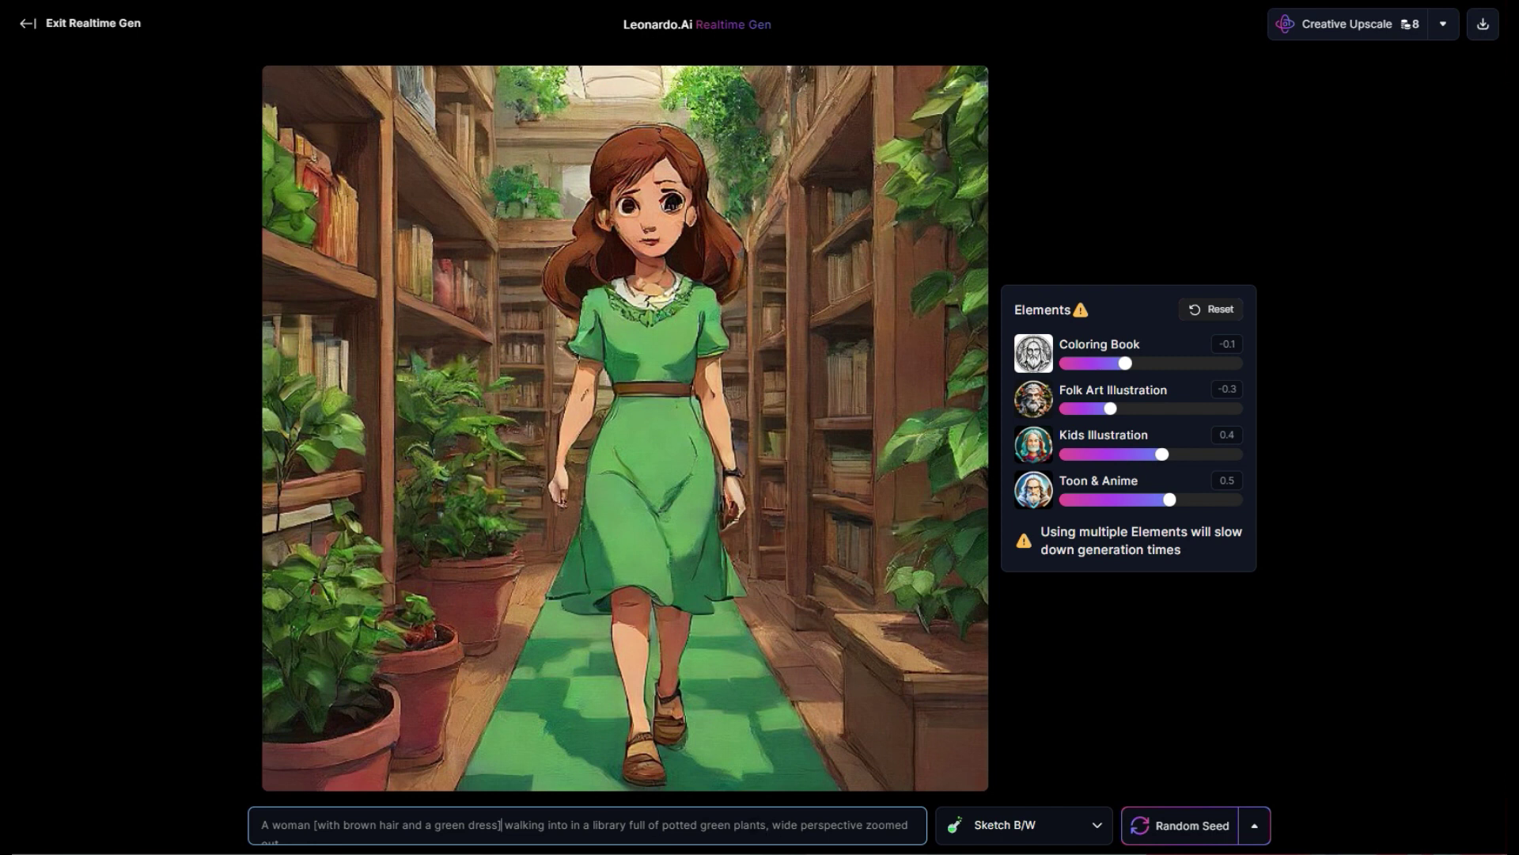
{"action": "double_click", "coordinate": [560, 825]}
{"action": "type", "text": "out of"}
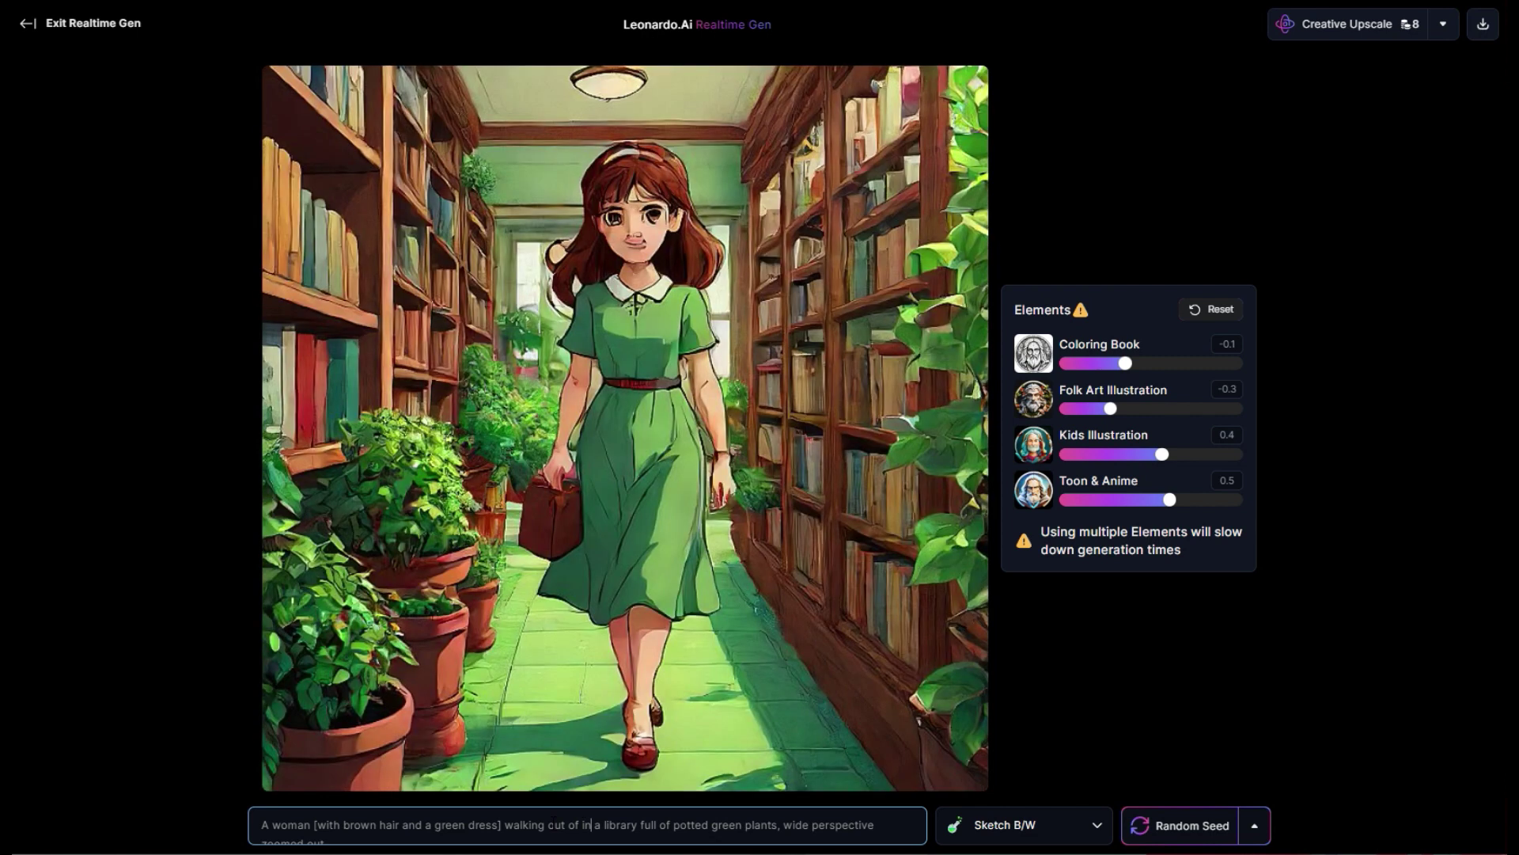
{"action": "key", "text": "Delete"}
{"action": "key", "text": "Delete"}
{"action": "key", "text": "Delete"}
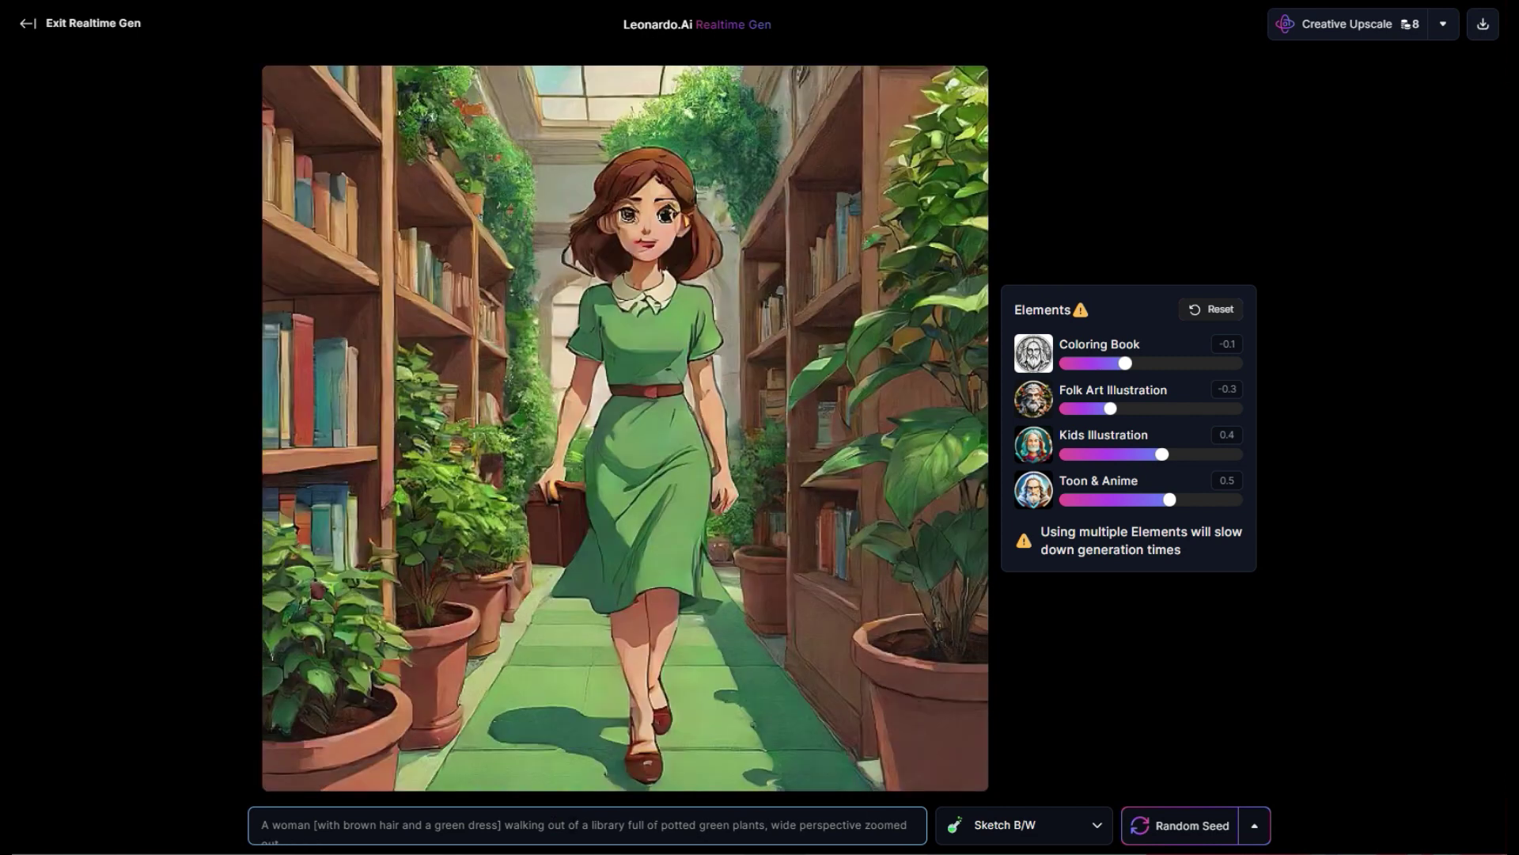
Step: Replace the plant-library phrase with 'down the street holding a book in her arm'
{"action": "left_click_drag", "start_coordinate": [765, 824], "coordinate": [547, 825]}
{"action": "type", "text": "down the street h"}
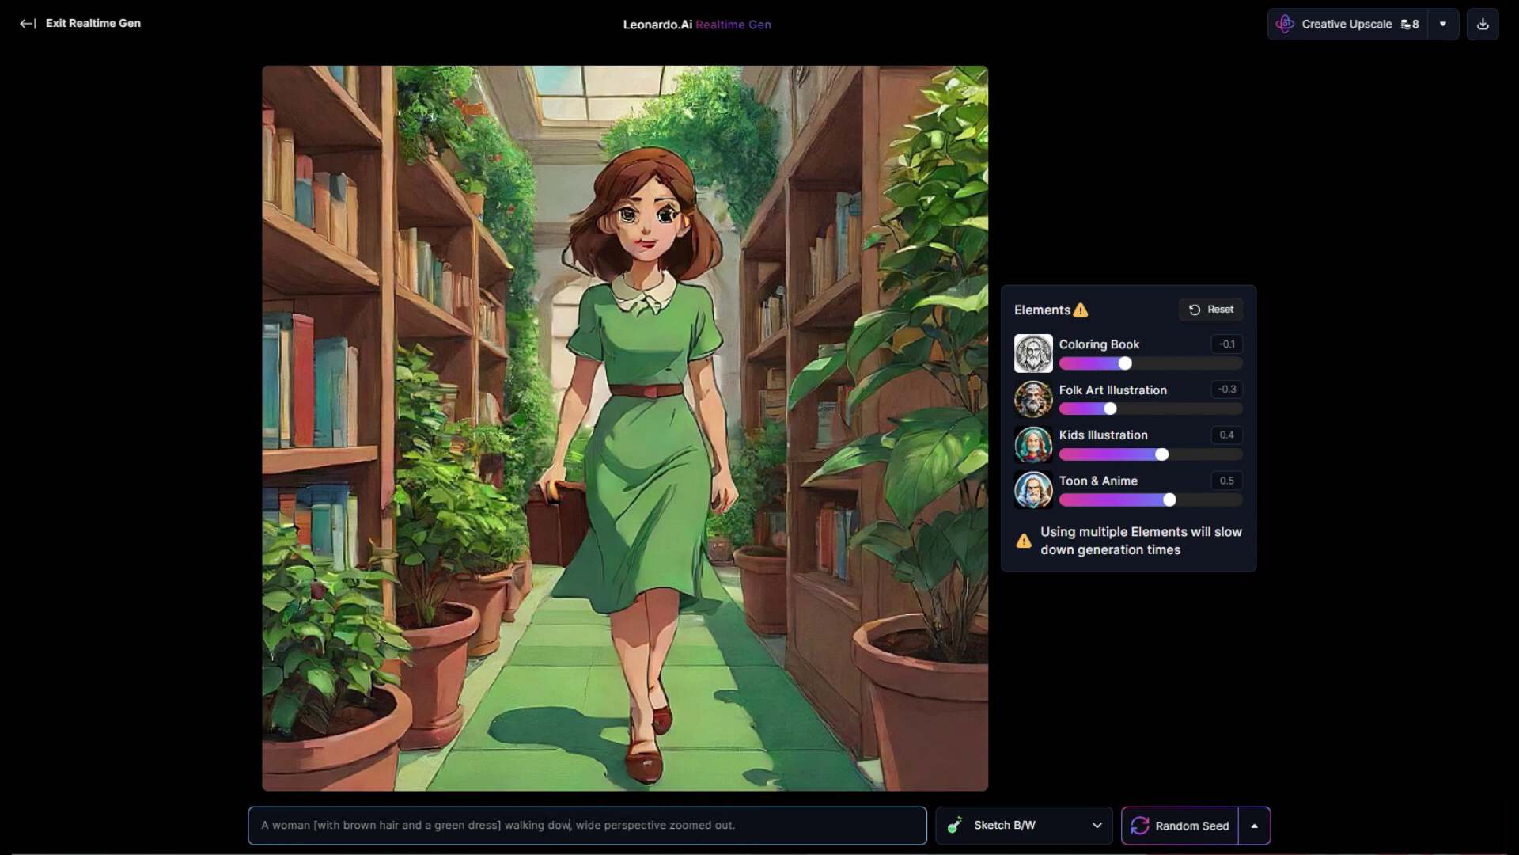
{"action": "type", "text": "olding a book"}
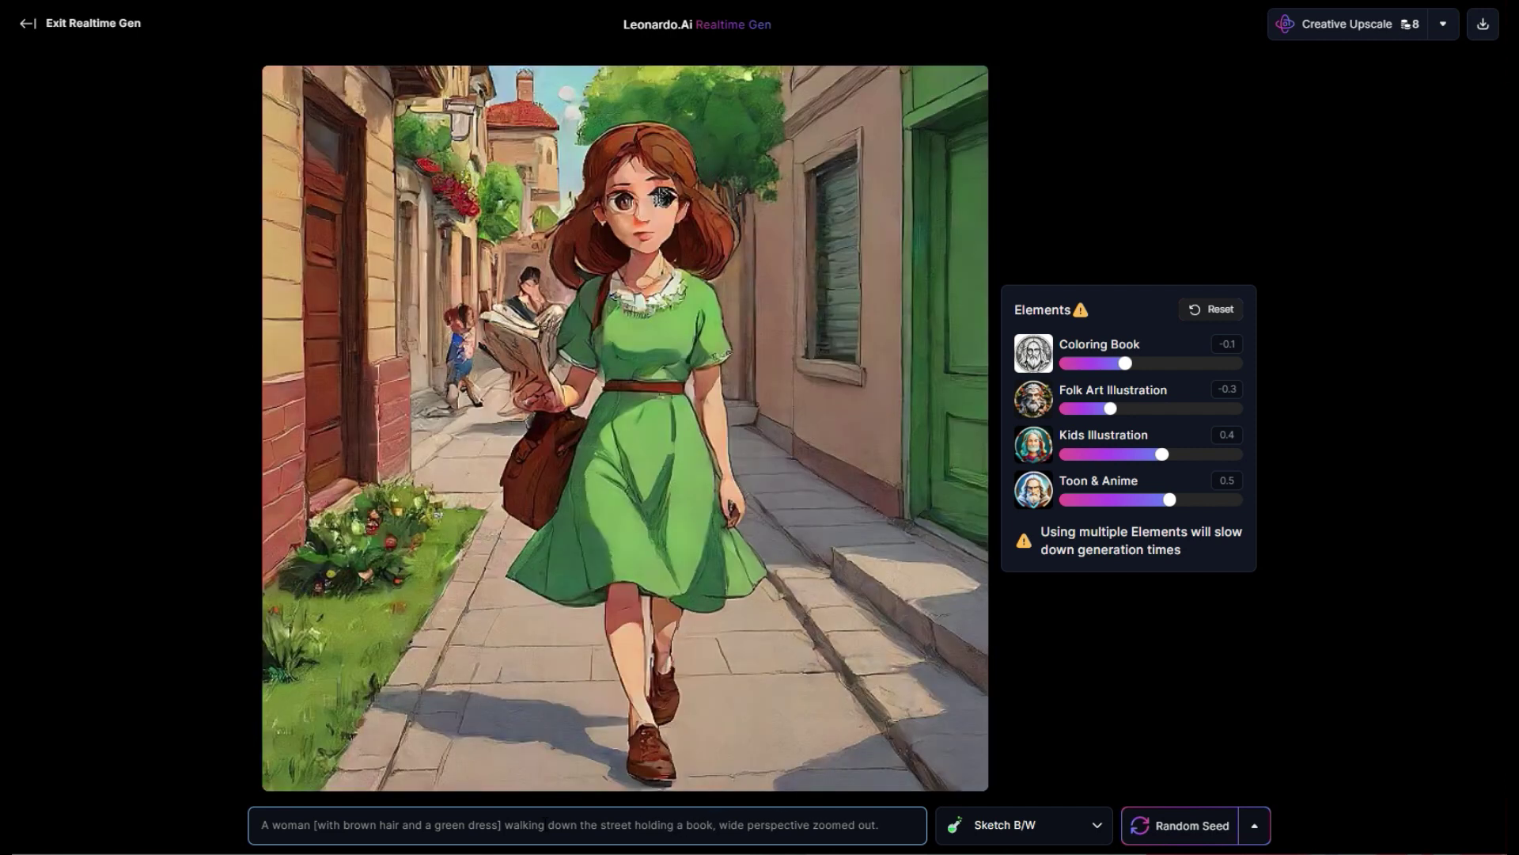
{"action": "type", "text": "in her arms"}
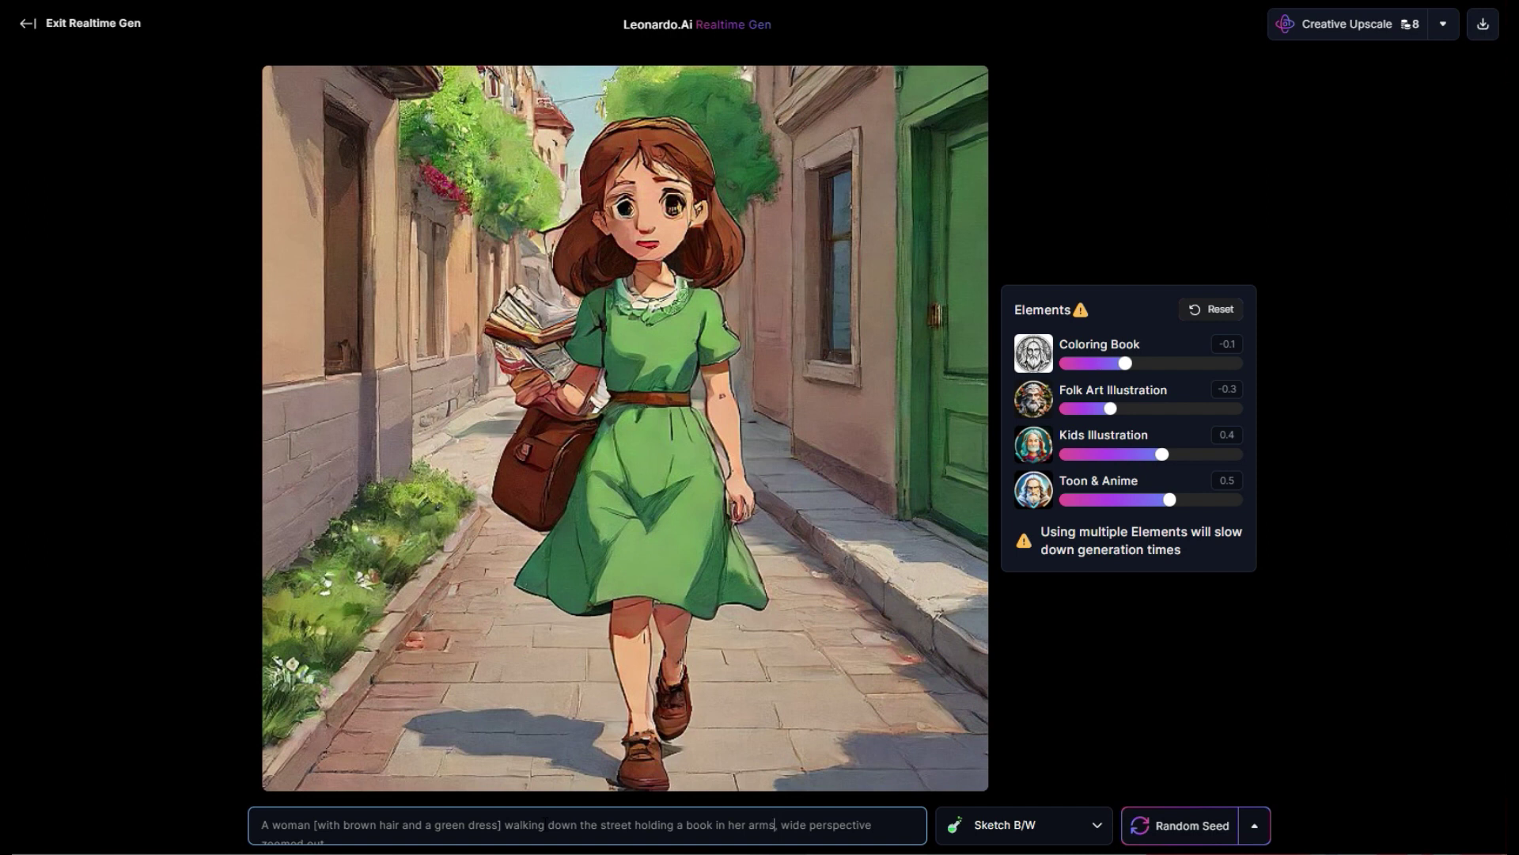
{"action": "key", "text": "BackSpace"}
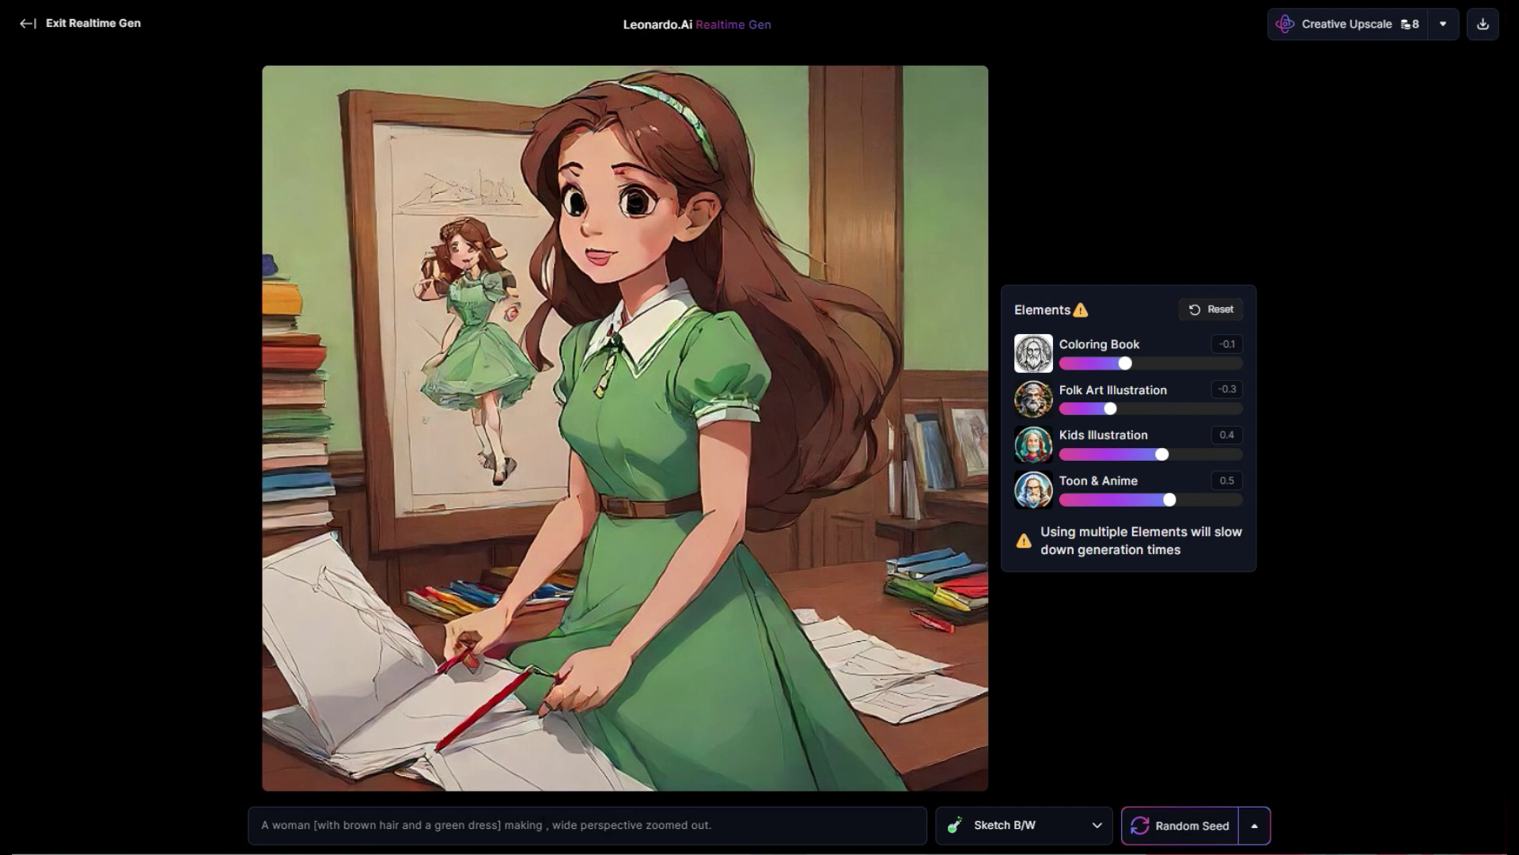
Step: Rewrite the action to 'a cup of tea in her cozy home, [there is a stack of books sitting on the table next to the teapot]'
{"action": "left_click", "coordinate": [544, 824]}
{"action": "type", "text": "a cup"}
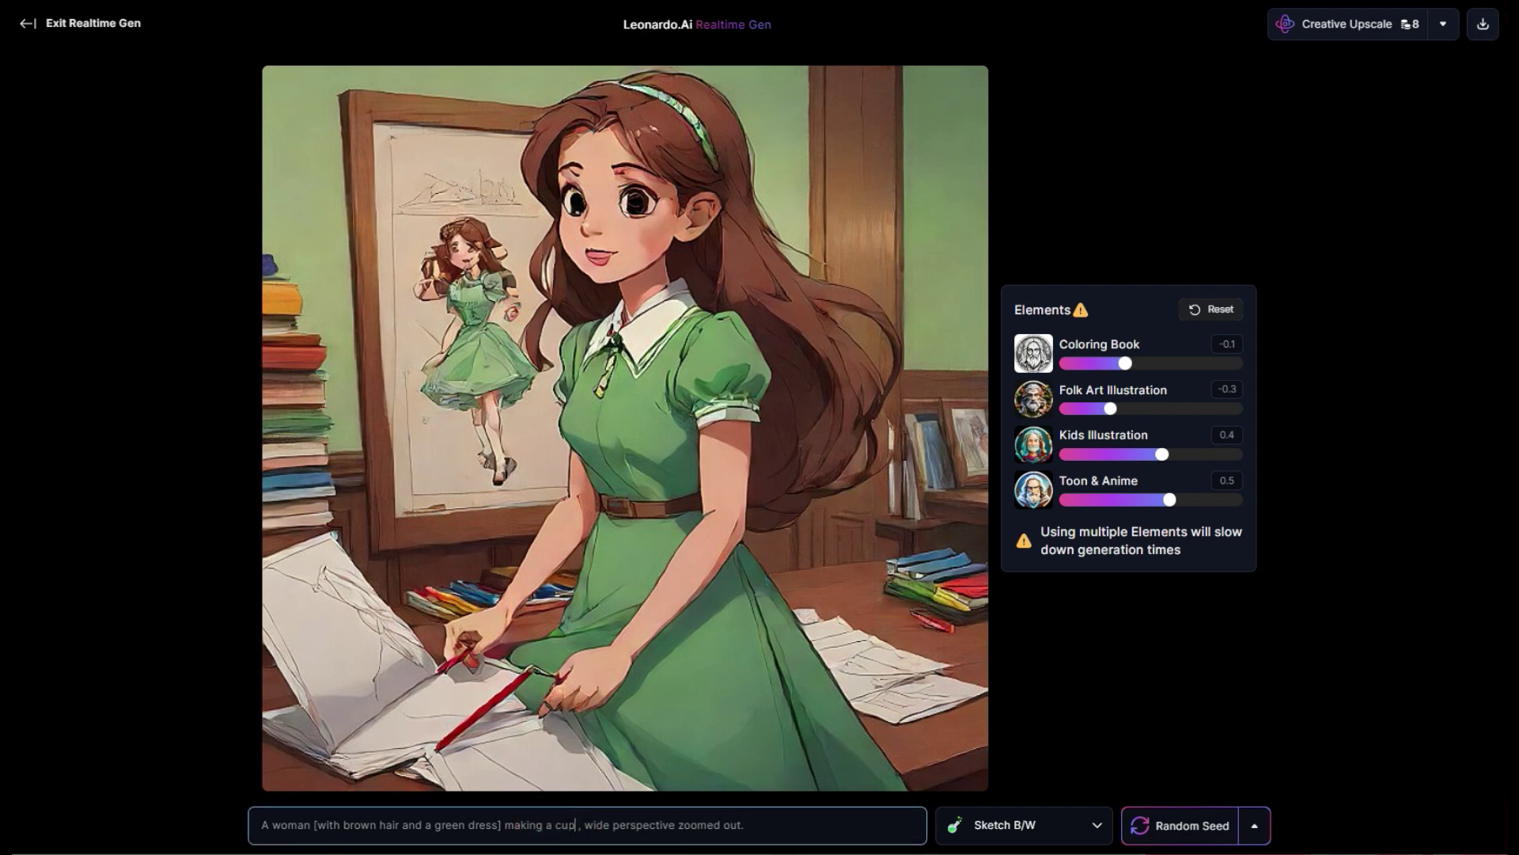
{"action": "type", "text": " of tea "}
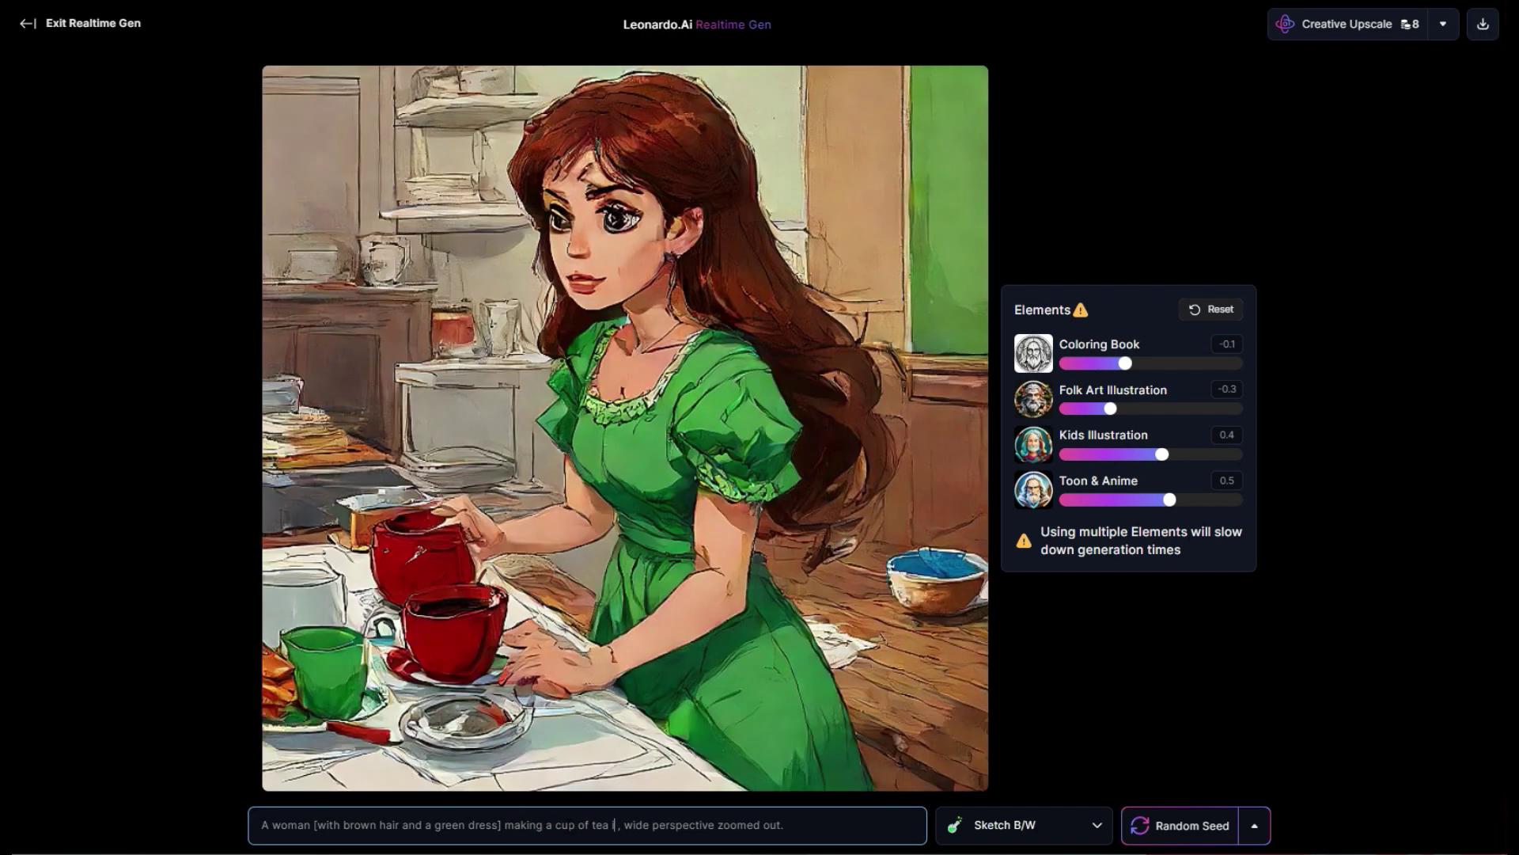
{"action": "type", "text": "in her coz"}
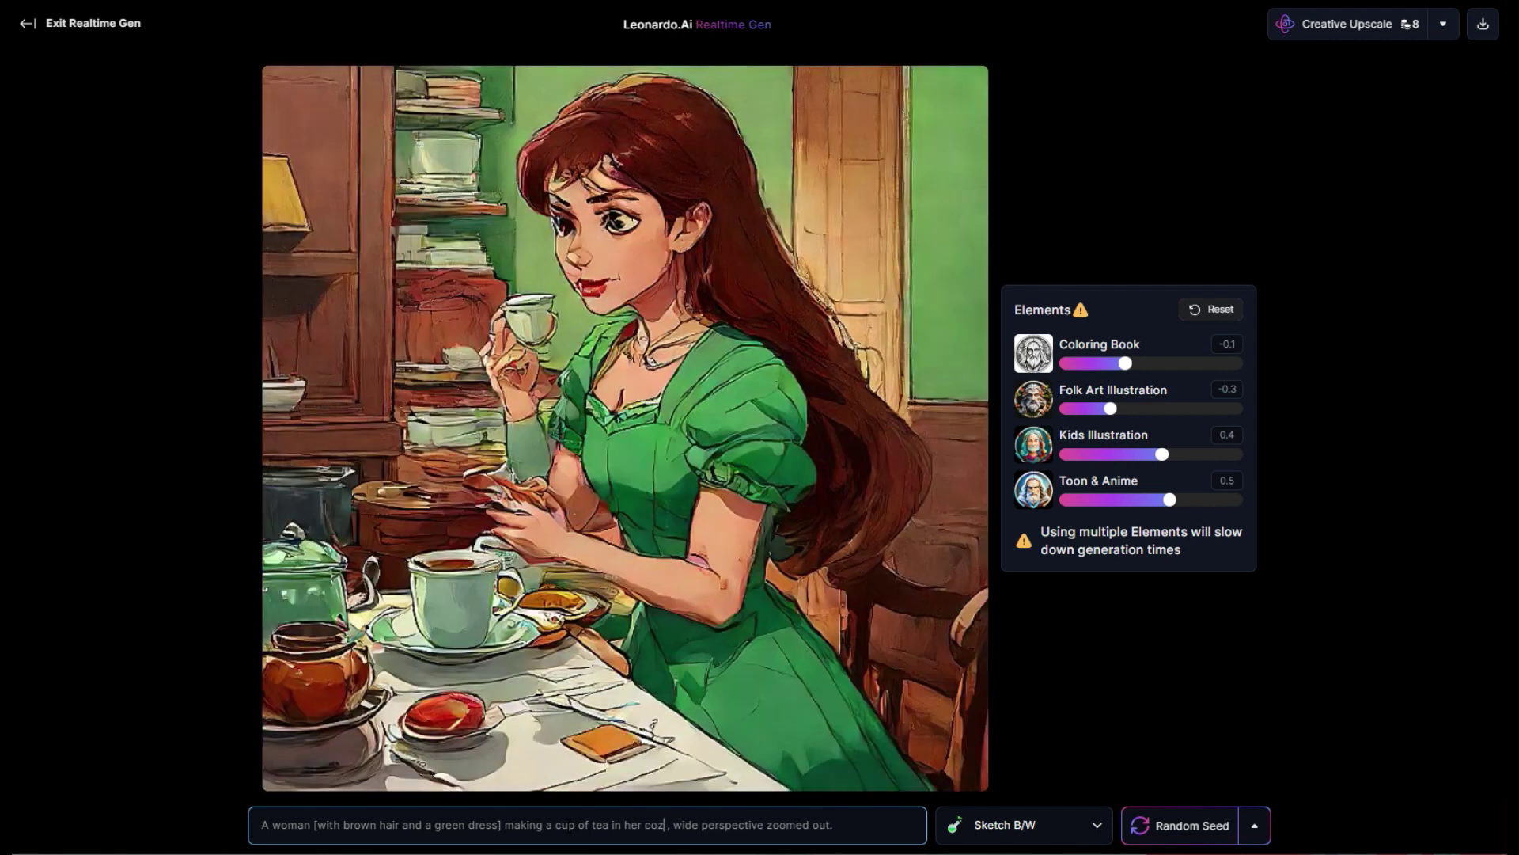
{"action": "type", "text": "y home, "}
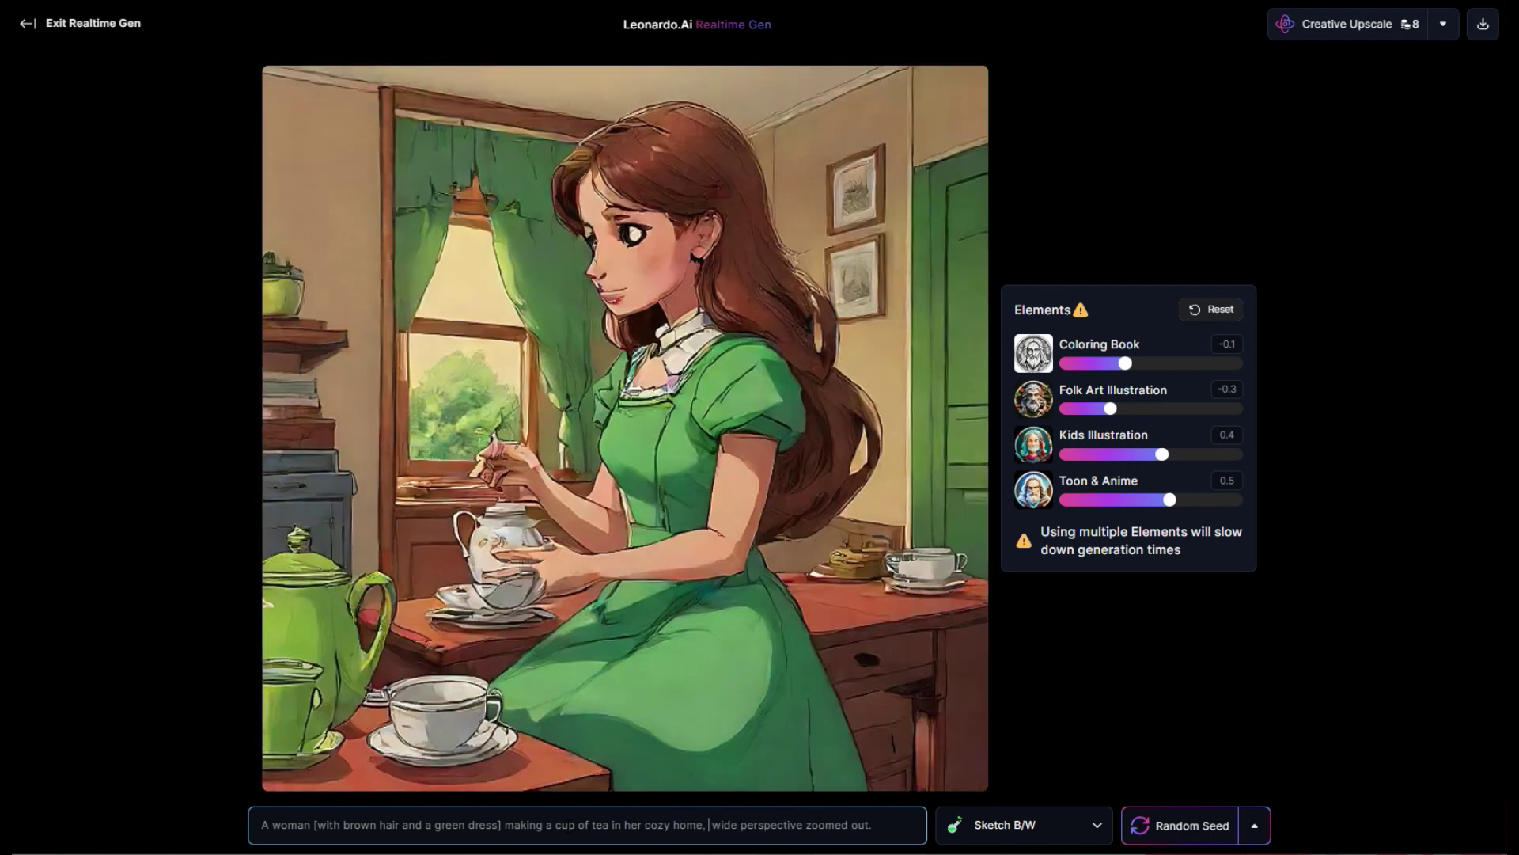
{"action": "type", "text": "[there is a stab"}
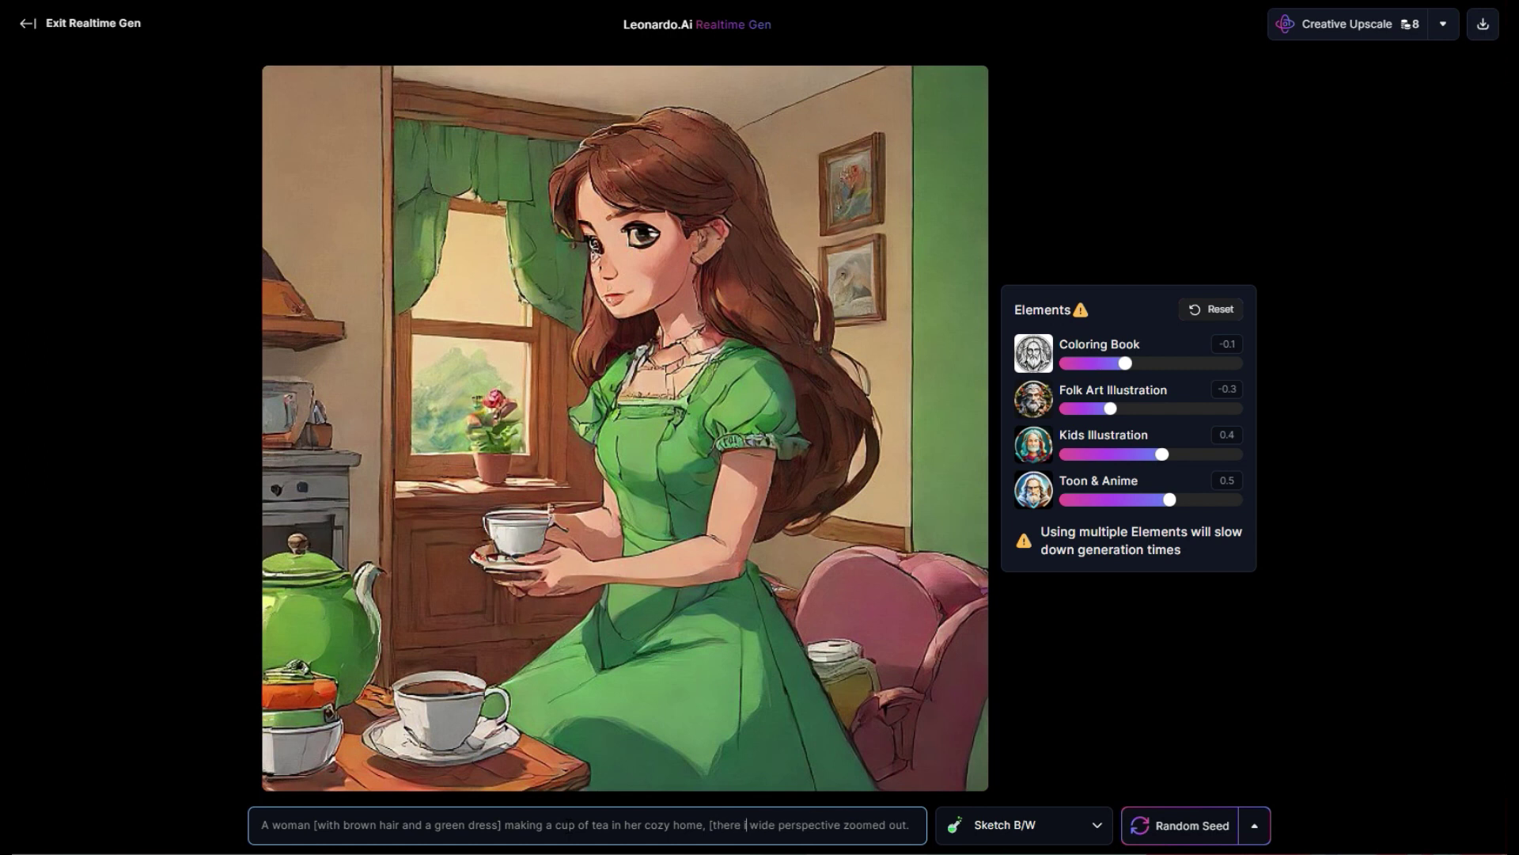
{"action": "type", "text": "ook sitting on th"}
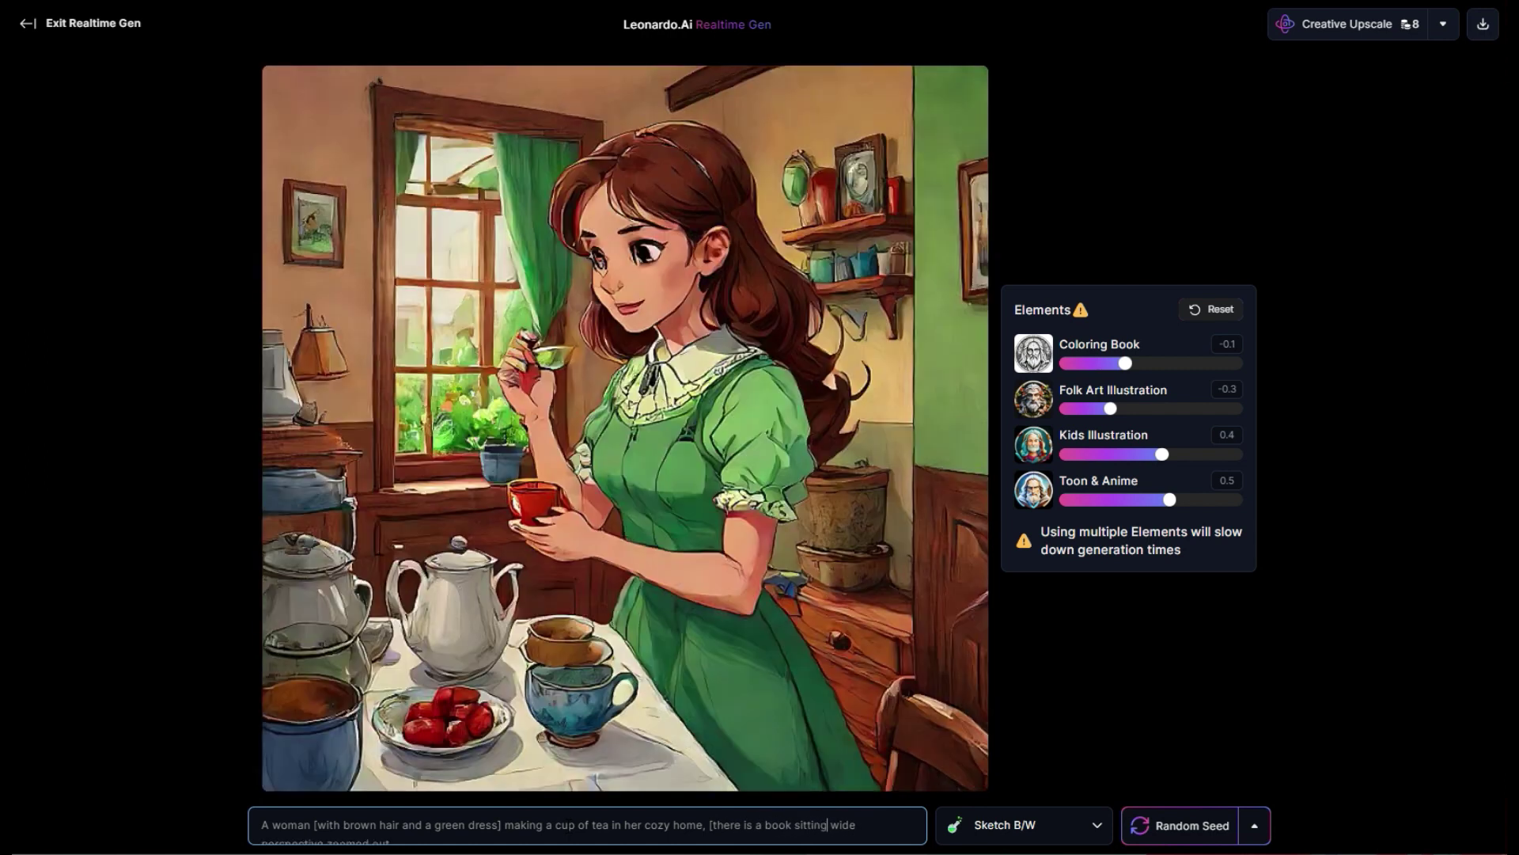
{"action": "type", "text": "e ta "}
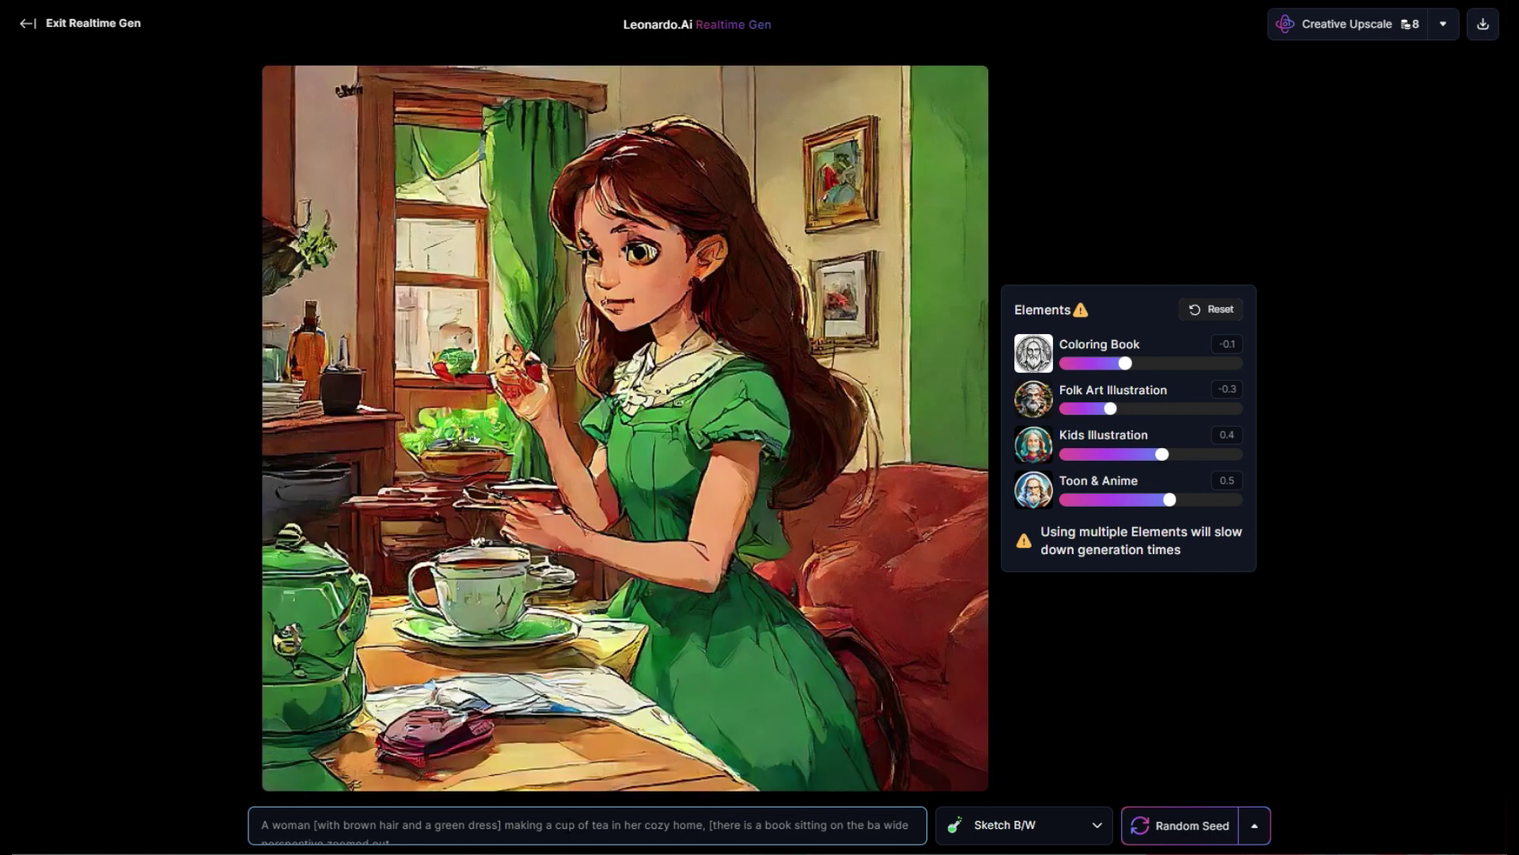
{"action": "type", "text": "ble next to the t"}
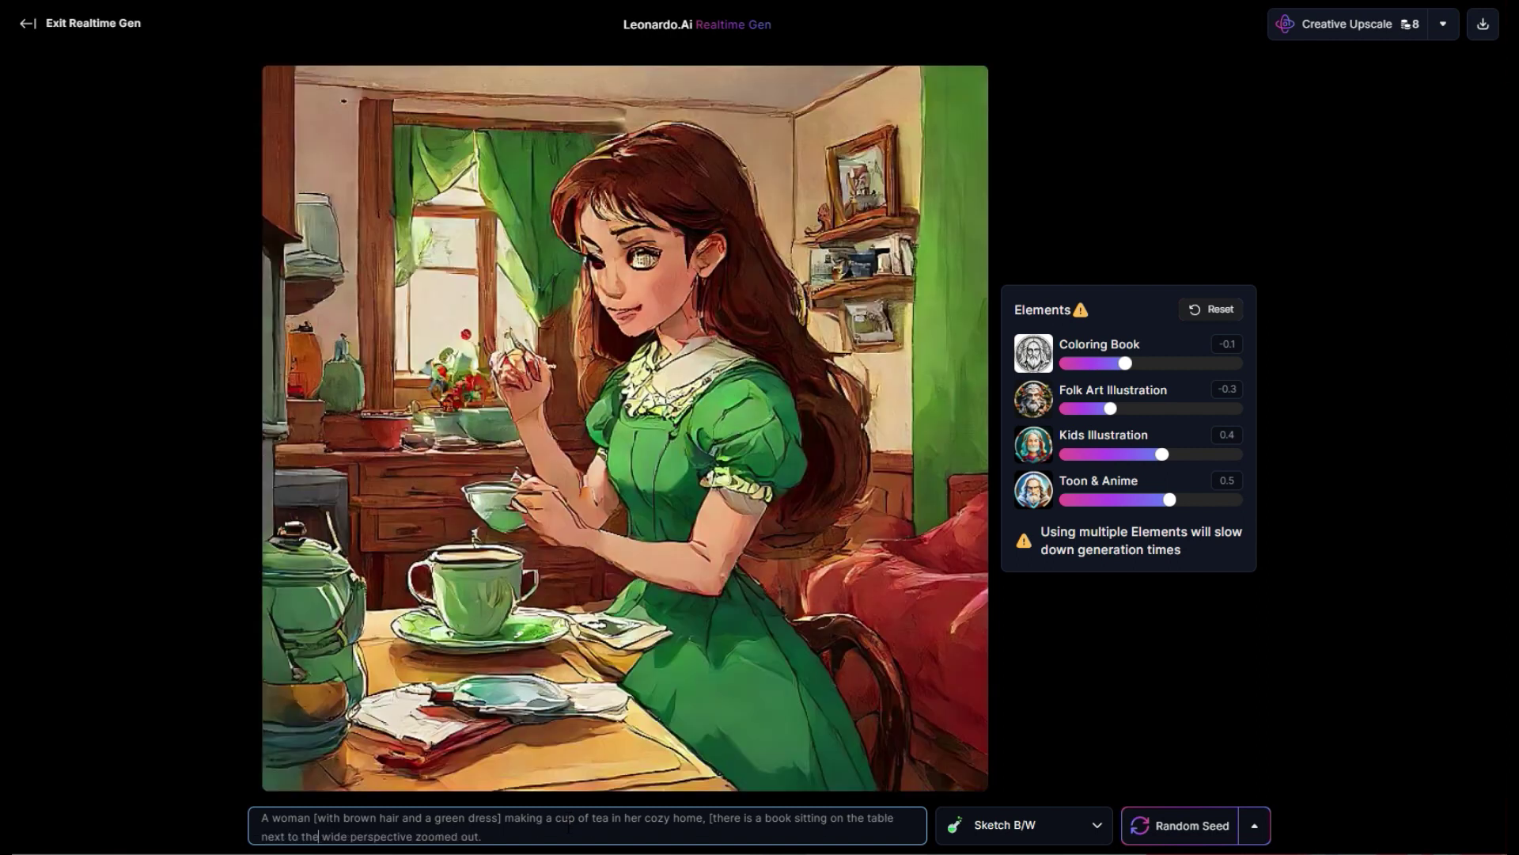
{"action": "type", "text": "eapot]"}
{"action": "left_click", "coordinate": [760, 817]}
{"action": "type", "text": "sta"}
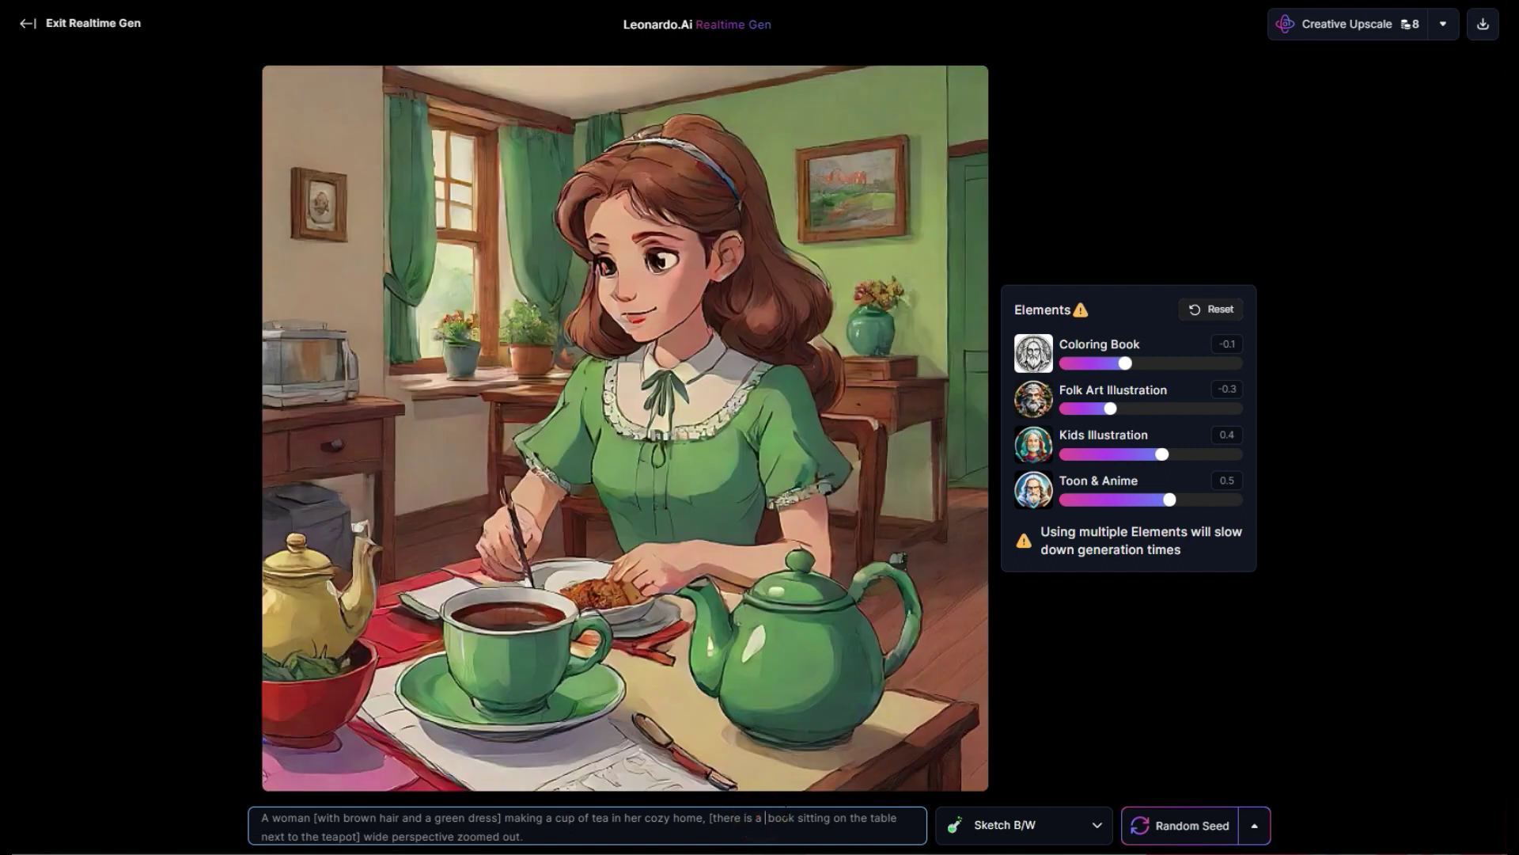
{"action": "type", "text": "ck of"}
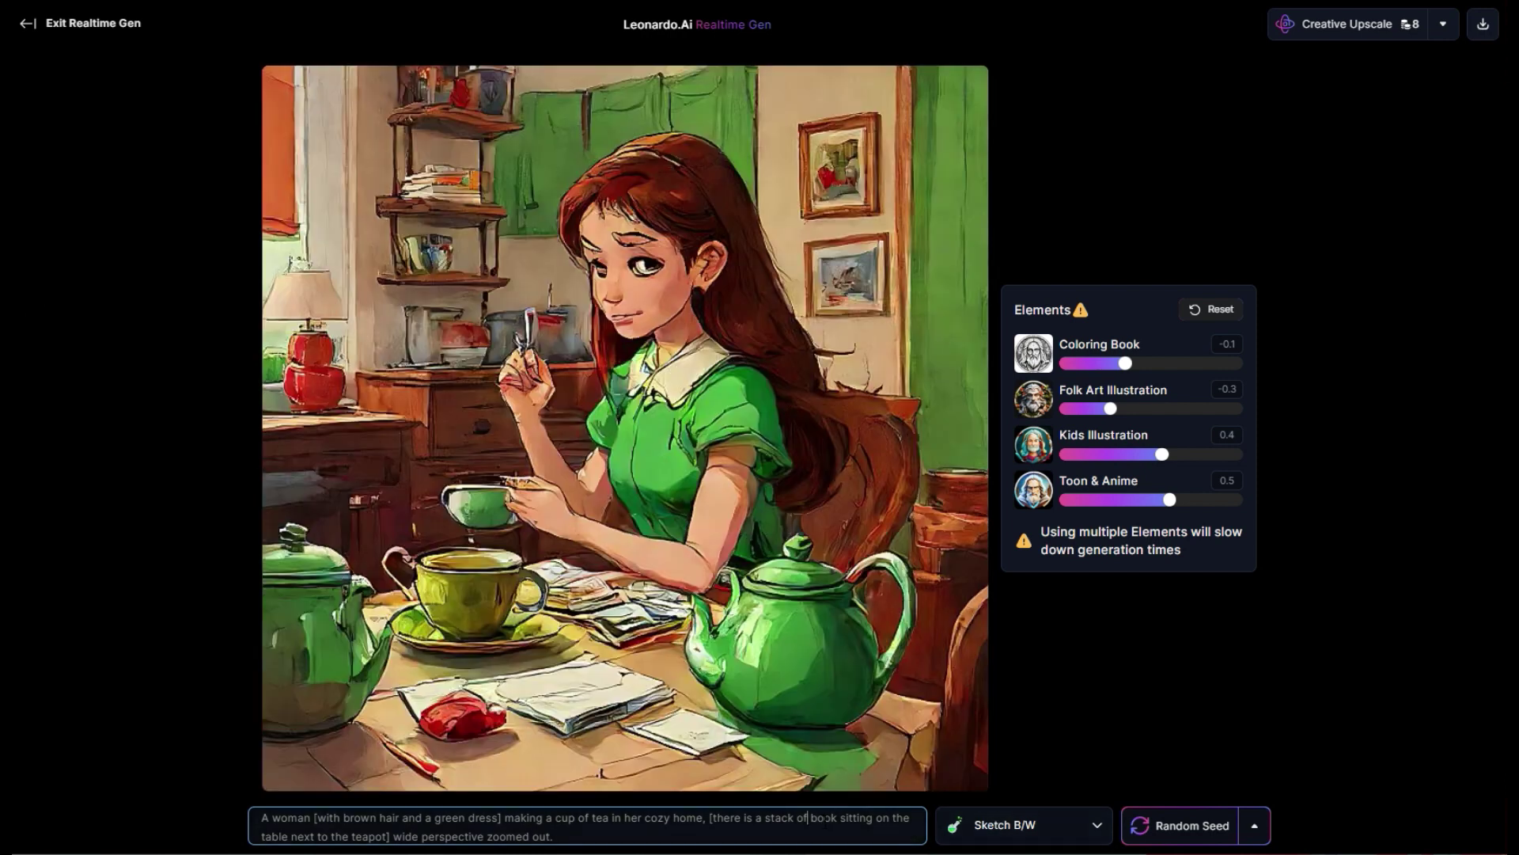
{"action": "left_click", "coordinate": [837, 818]}
{"action": "type", "text": "s"}
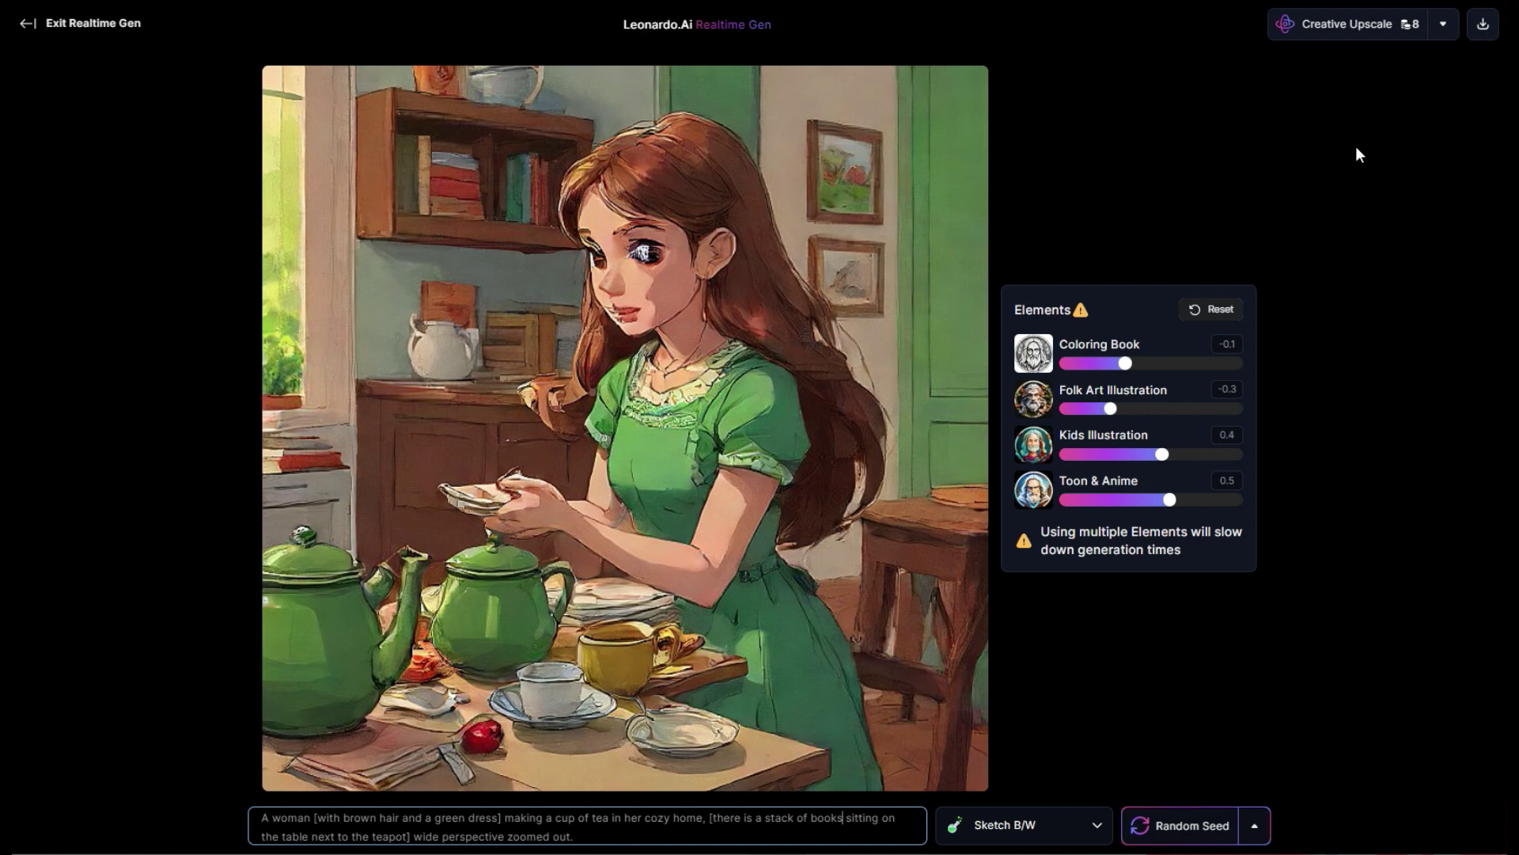
Step: Creative Upscale the tea-making image, leaving the Sketch B/W style unchanged
{"action": "left_click", "coordinate": [1343, 26]}
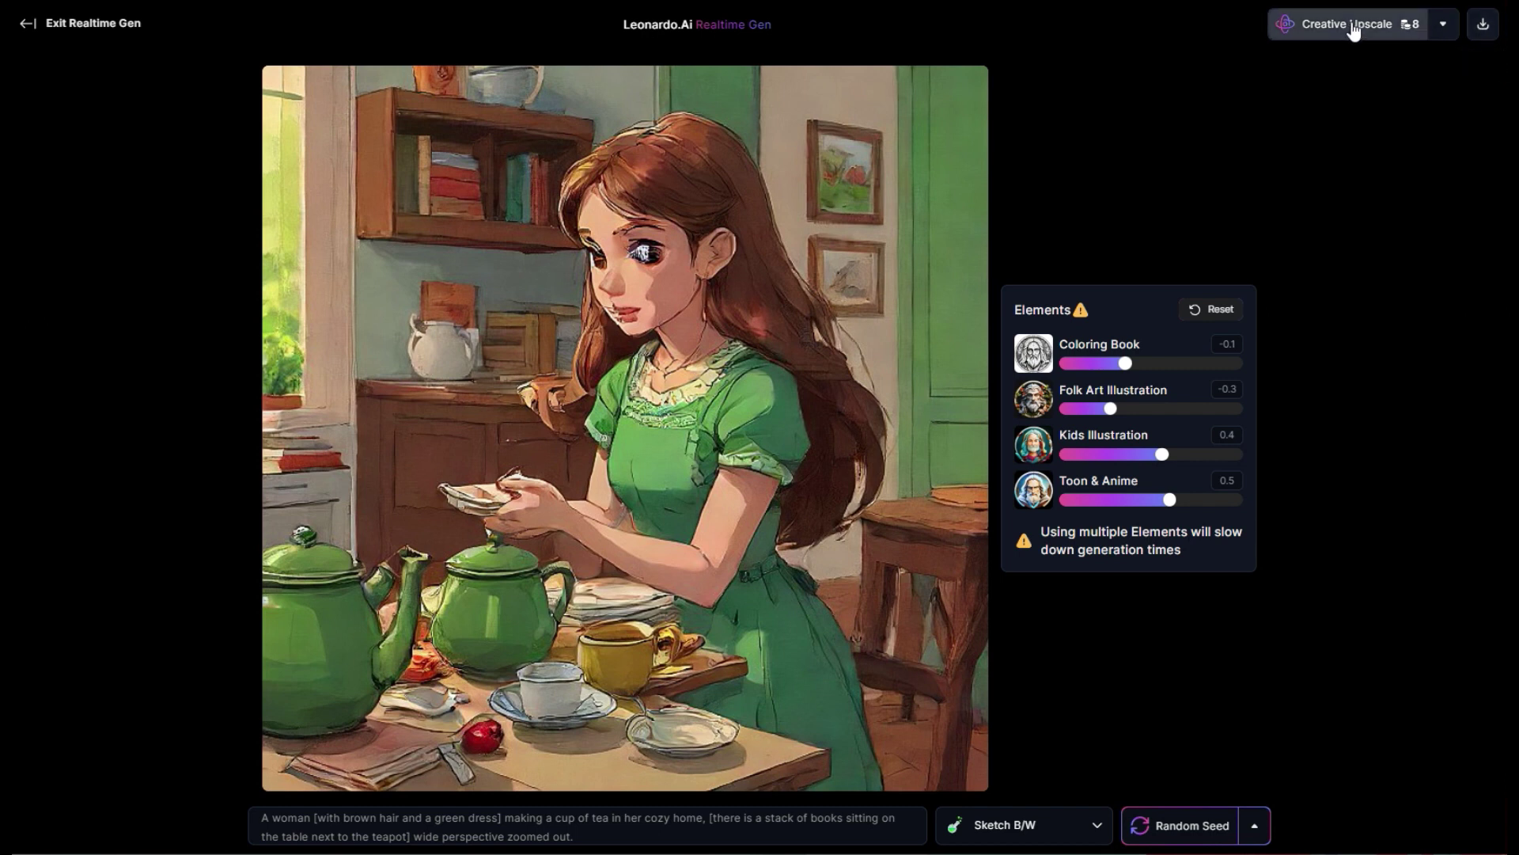
{"action": "left_click", "coordinate": [1021, 825]}
{"action": "left_click", "coordinate": [1020, 825]}
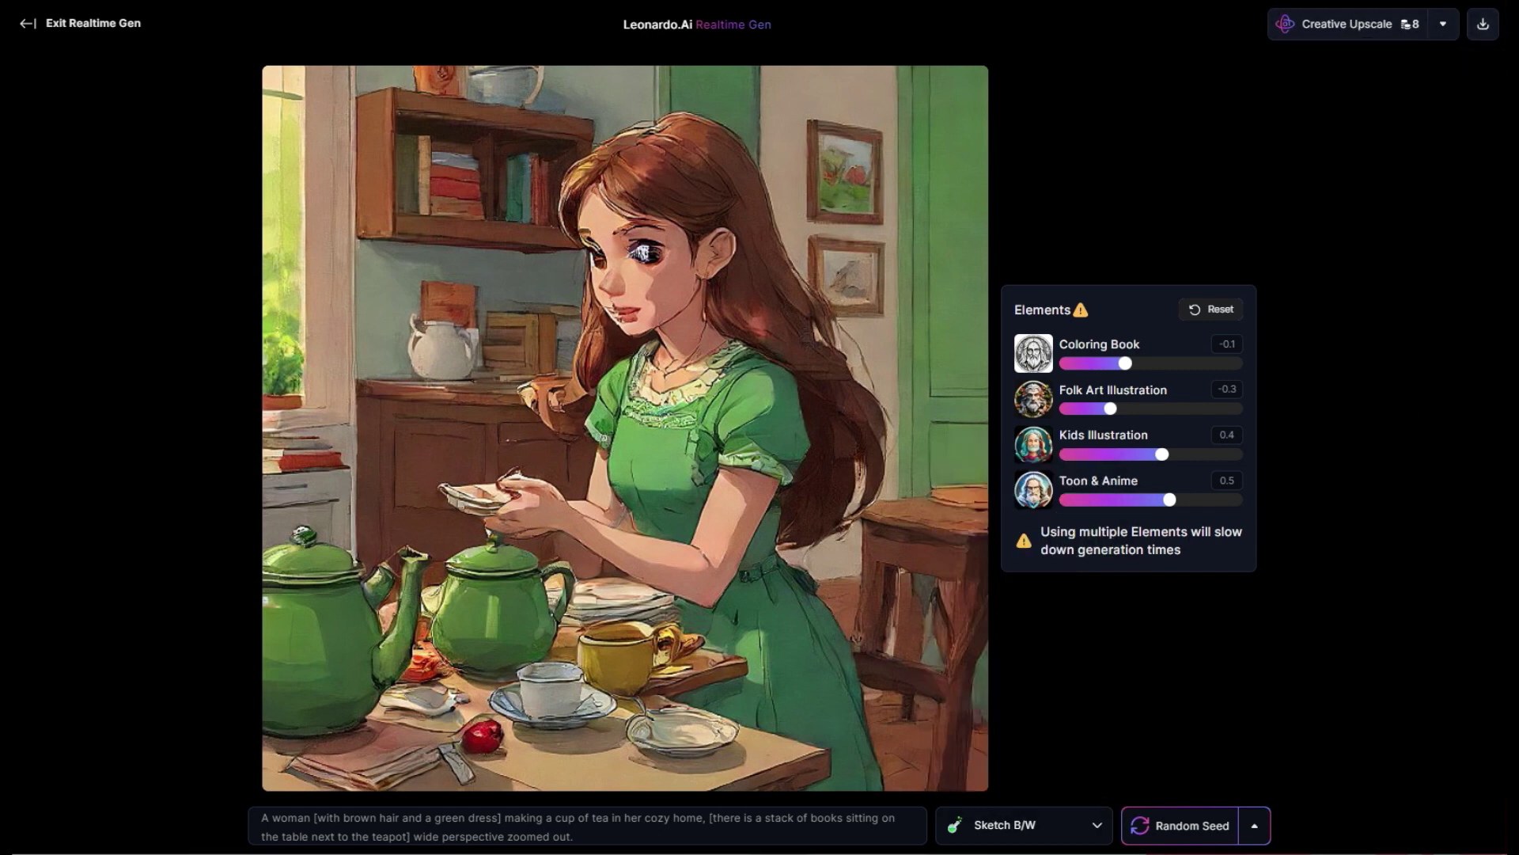